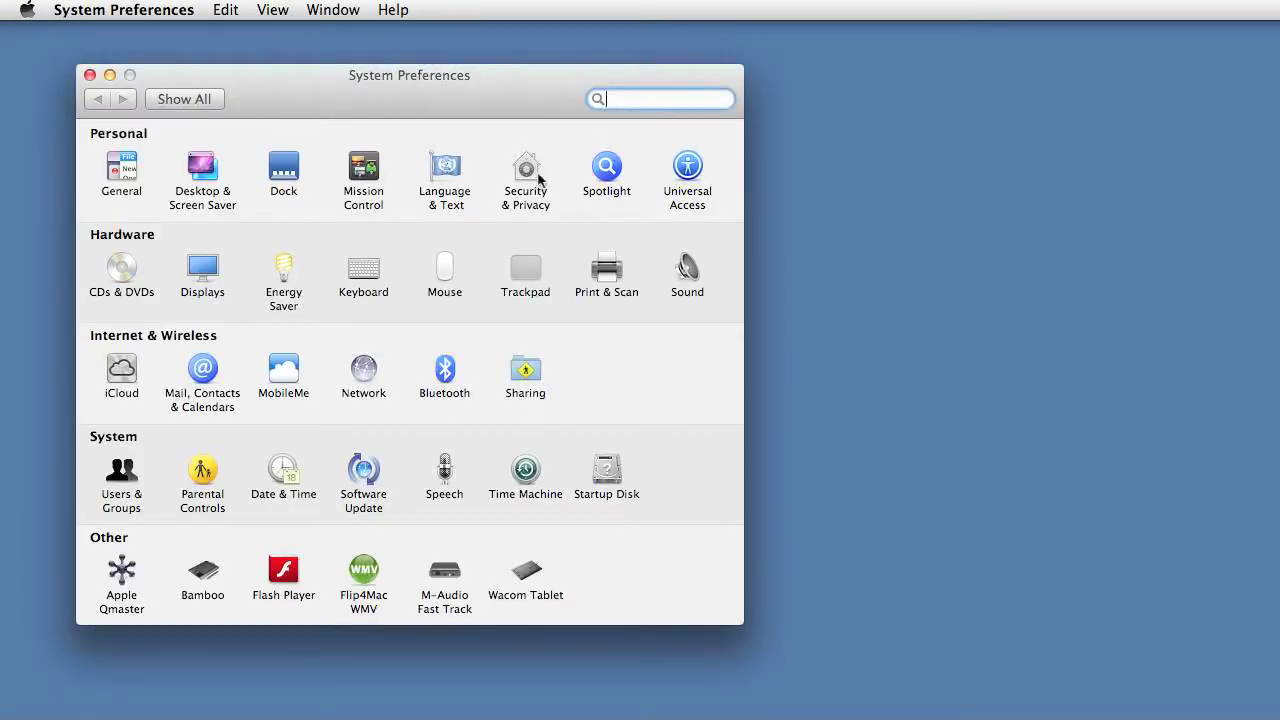
Step: Uncheck 'Spotlight menu keyboard shortcut' in Spotlight preferences and close System Preferences
{"action": "left_click", "coordinate": [604, 180]}
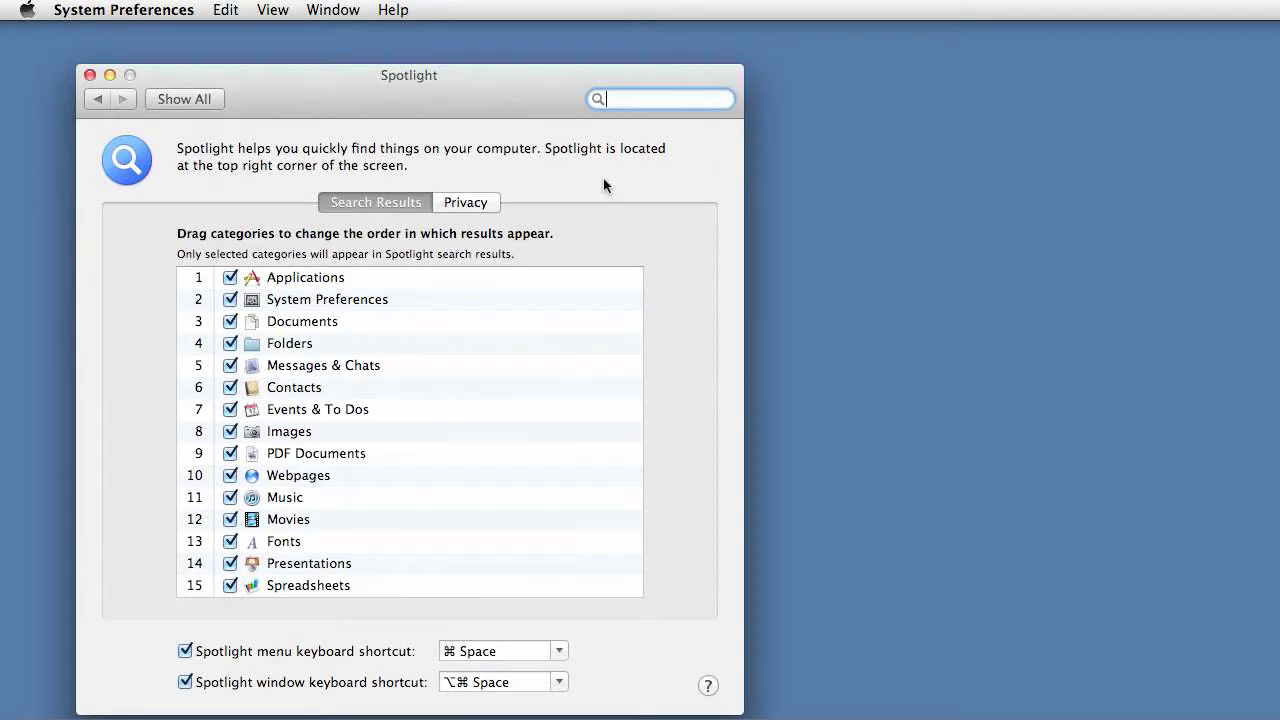
{"action": "left_click", "coordinate": [186, 651]}
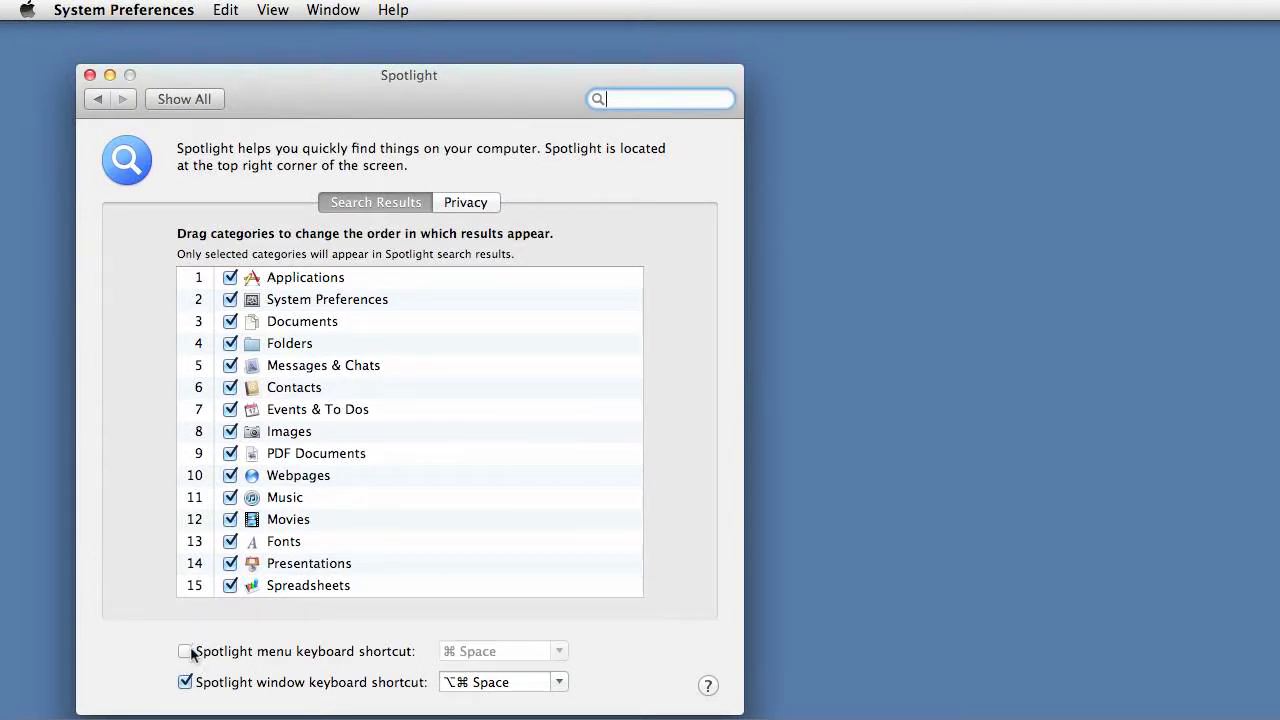
{"action": "left_click", "coordinate": [89, 75]}
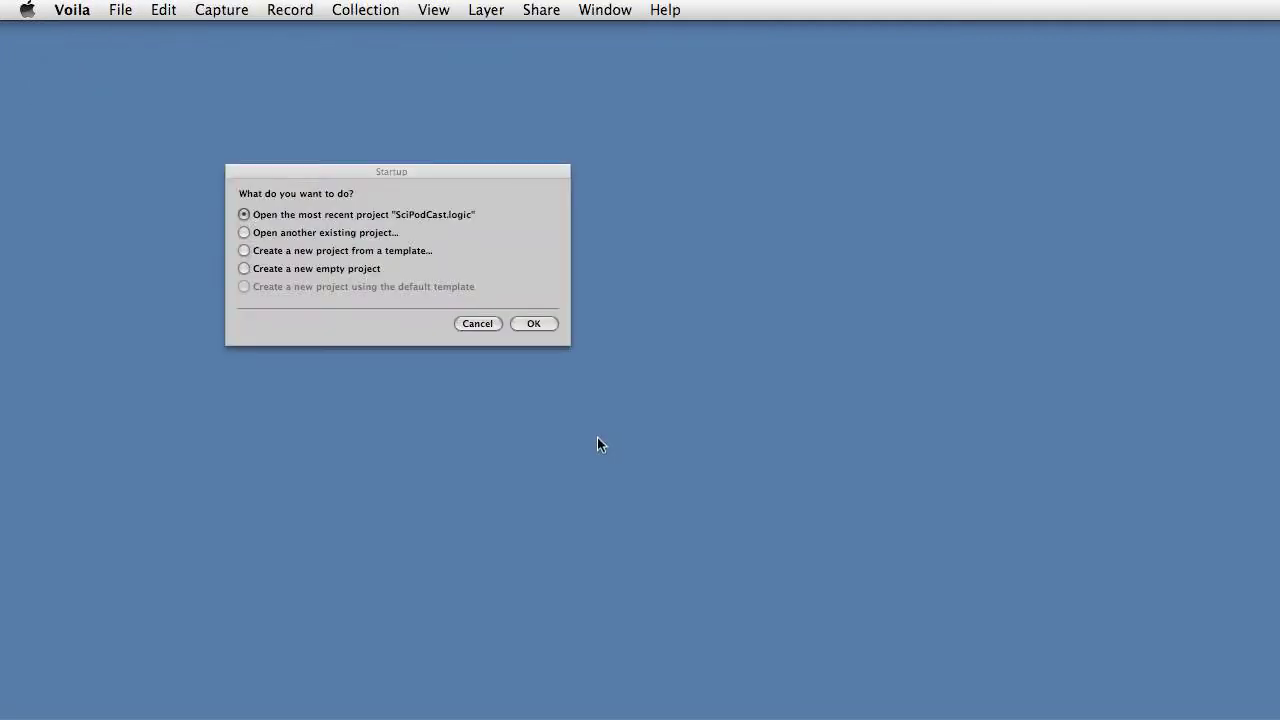
Step: Create a new empty project with one mono Audio track, leaving Open Library unchecked
{"action": "left_click", "coordinate": [243, 268]}
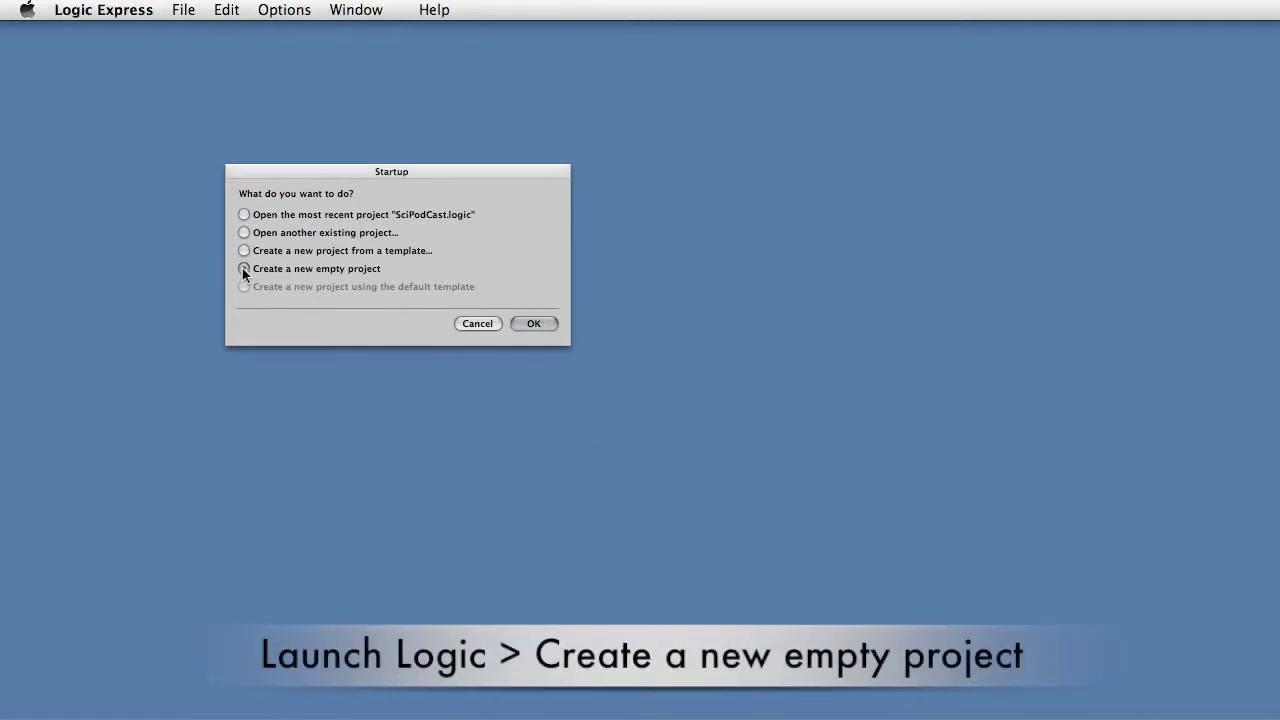
{"action": "left_click", "coordinate": [534, 324]}
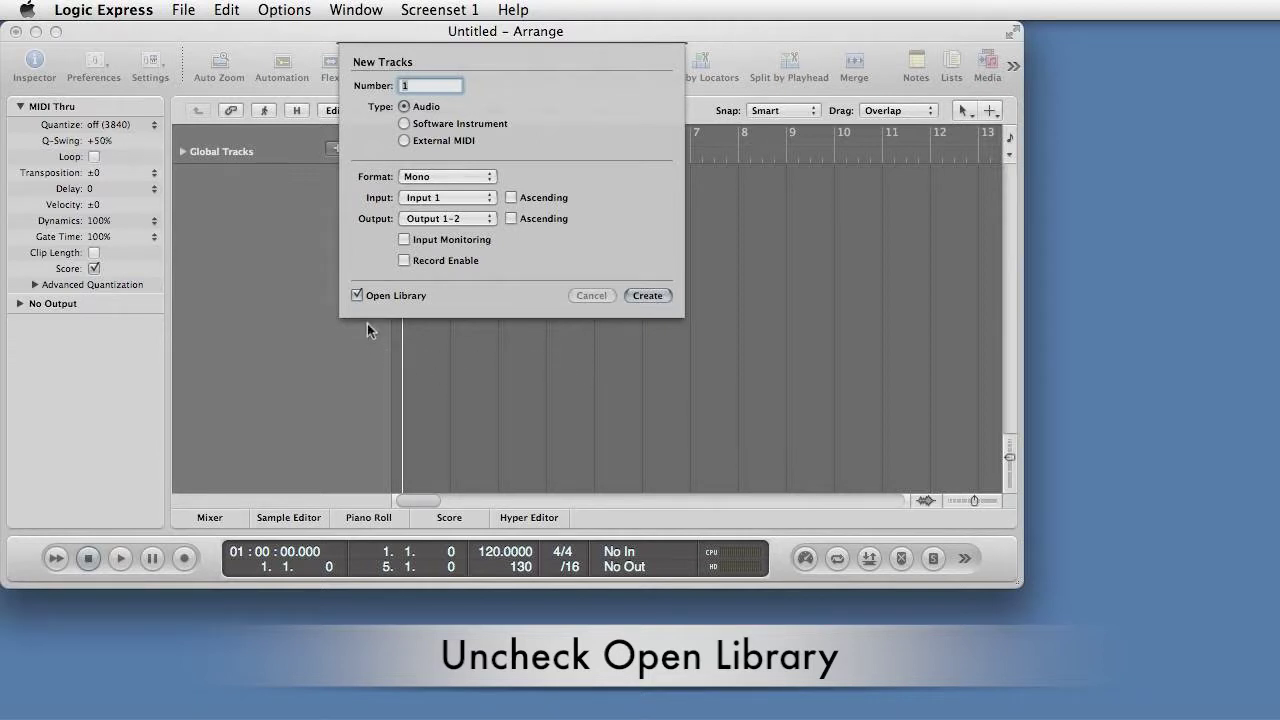
{"action": "left_click", "coordinate": [357, 297]}
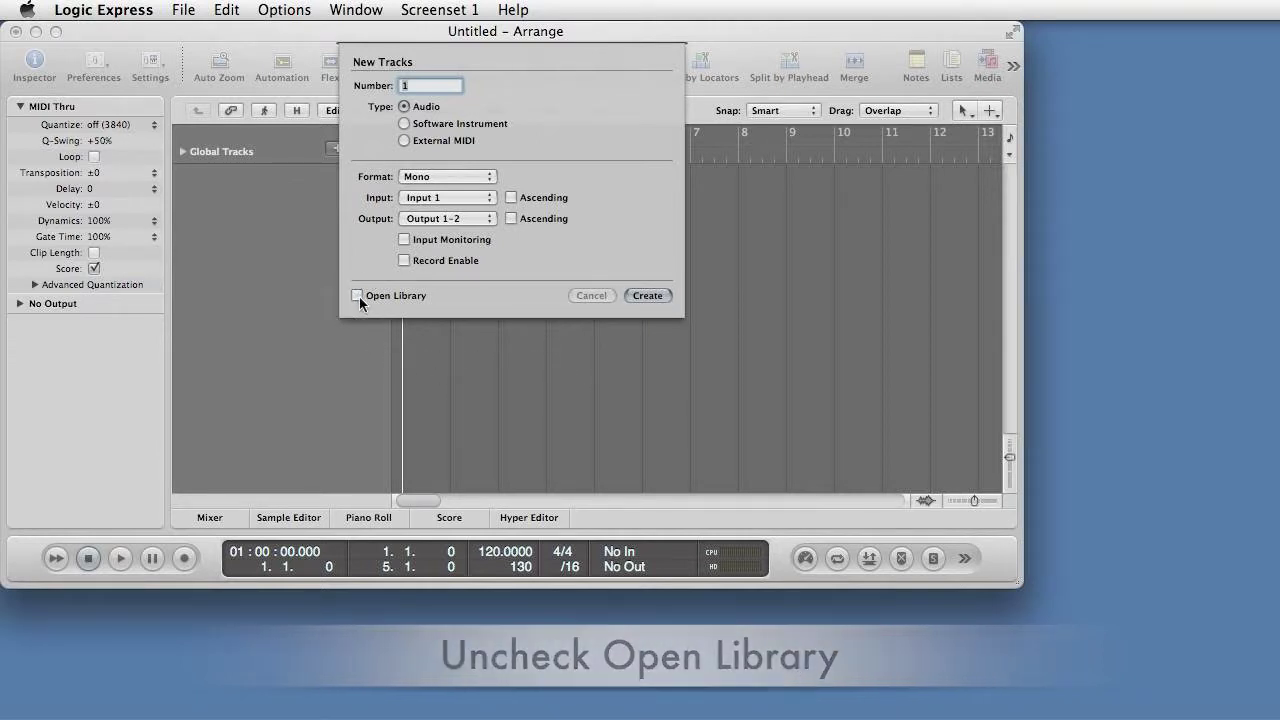
{"action": "left_click", "coordinate": [644, 296]}
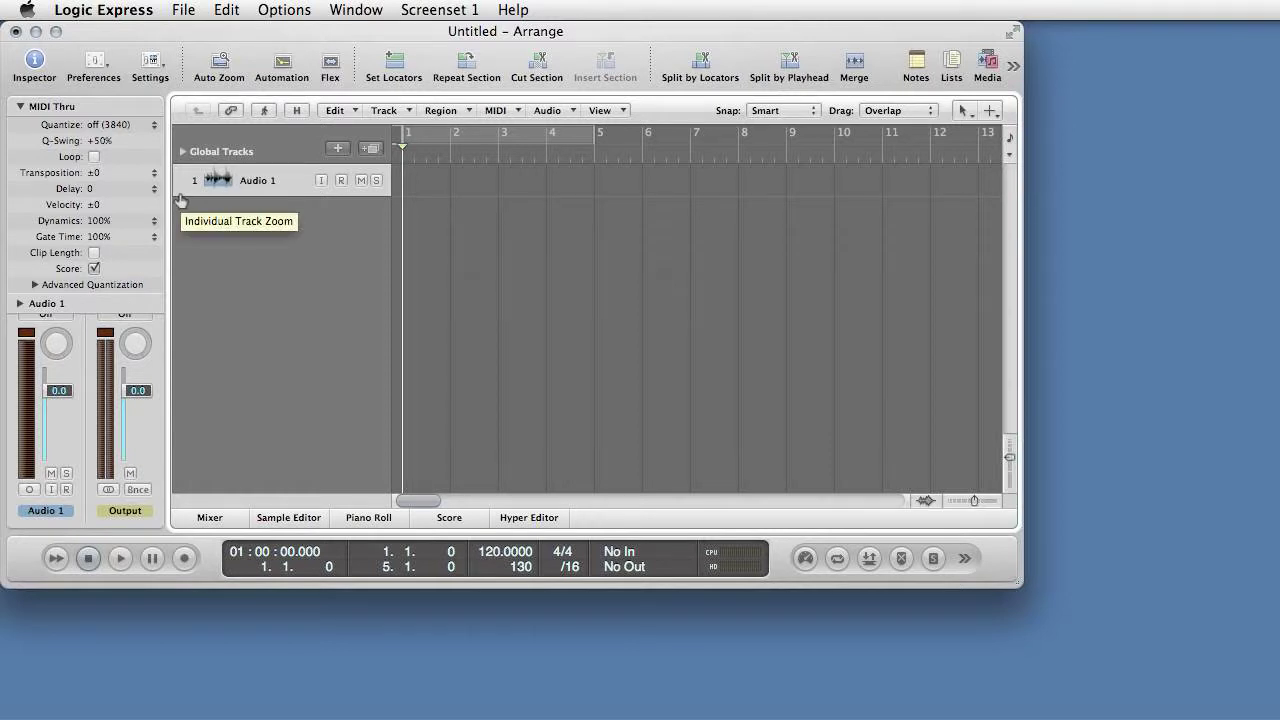
Step: Enlarge the Audio 1 track and turn off Track Icons in Configure Track Header
{"action": "left_click_drag", "start_coordinate": [180, 200], "coordinate": [176, 256]}
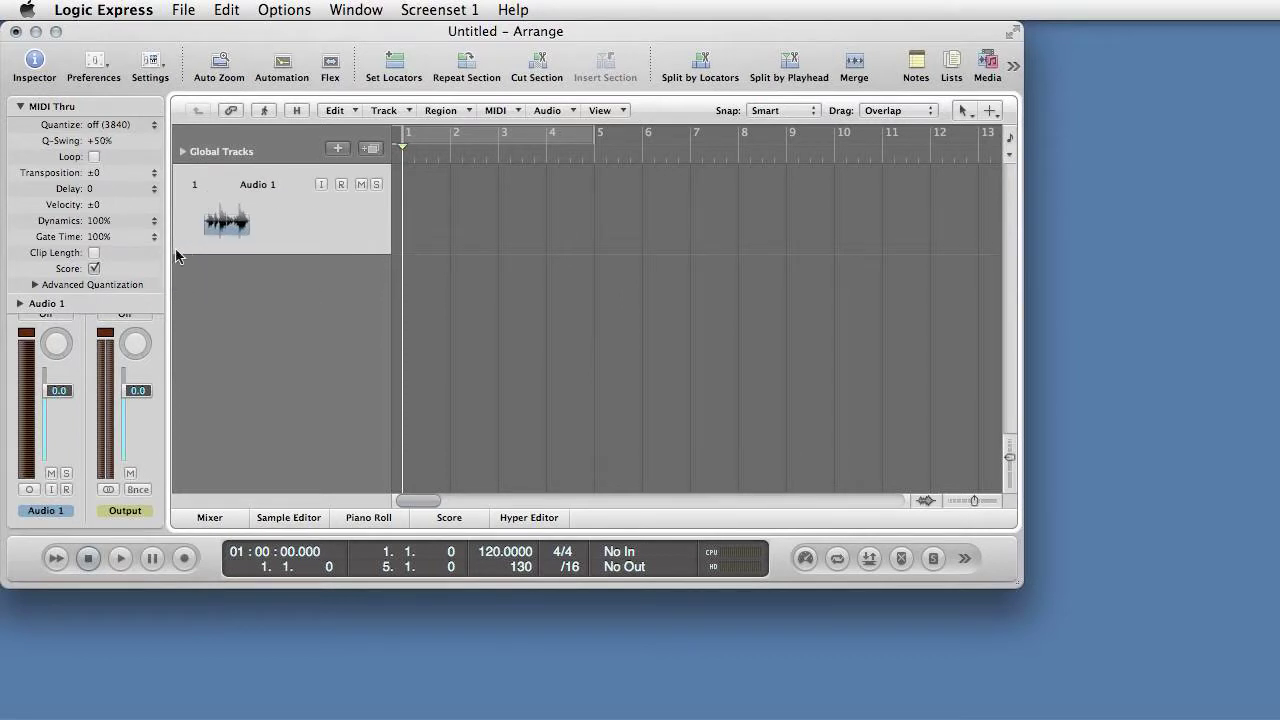
{"action": "left_click", "coordinate": [307, 235], "text": "ctrl"}
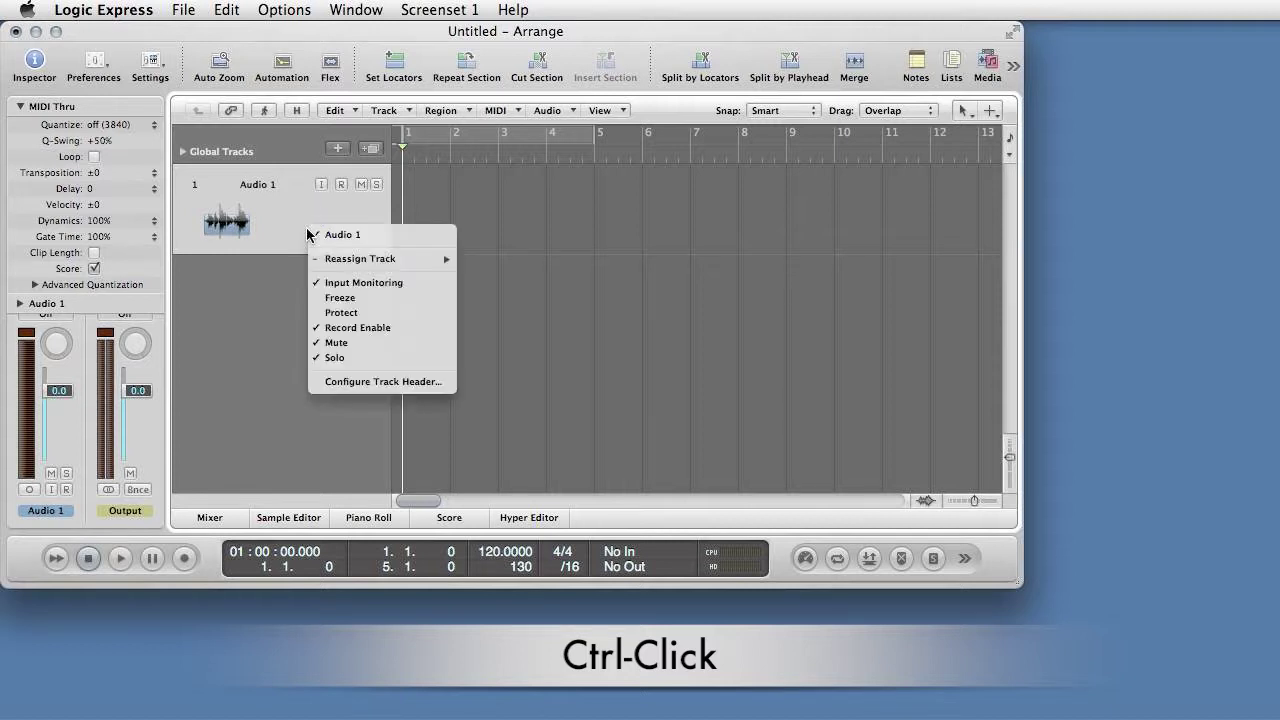
{"action": "left_click", "coordinate": [341, 383]}
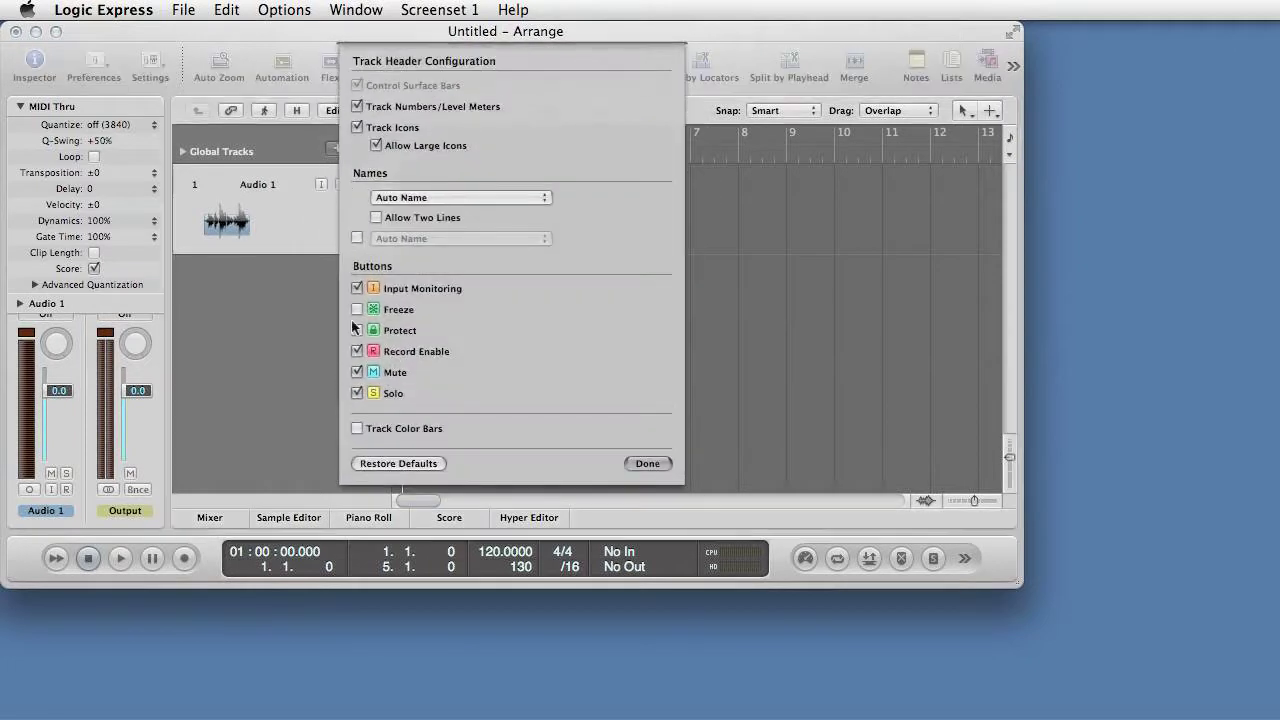
{"action": "left_click", "coordinate": [356, 128]}
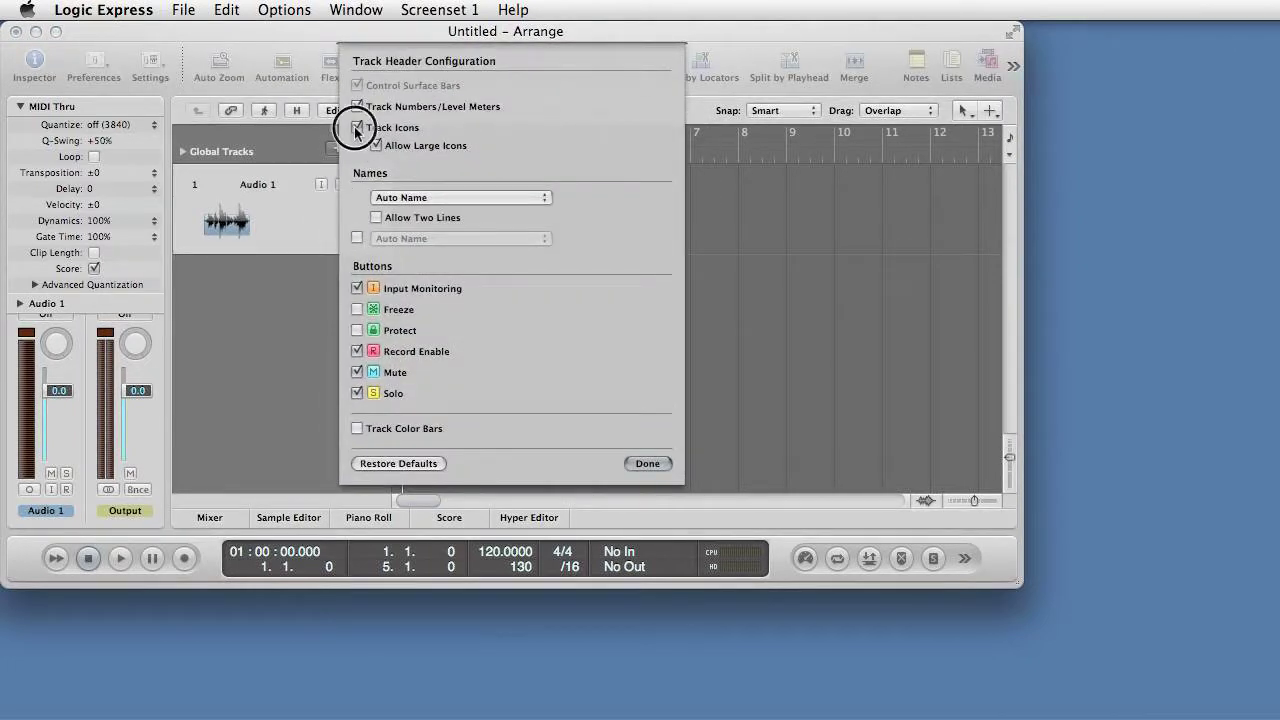
{"action": "left_click", "coordinate": [647, 466]}
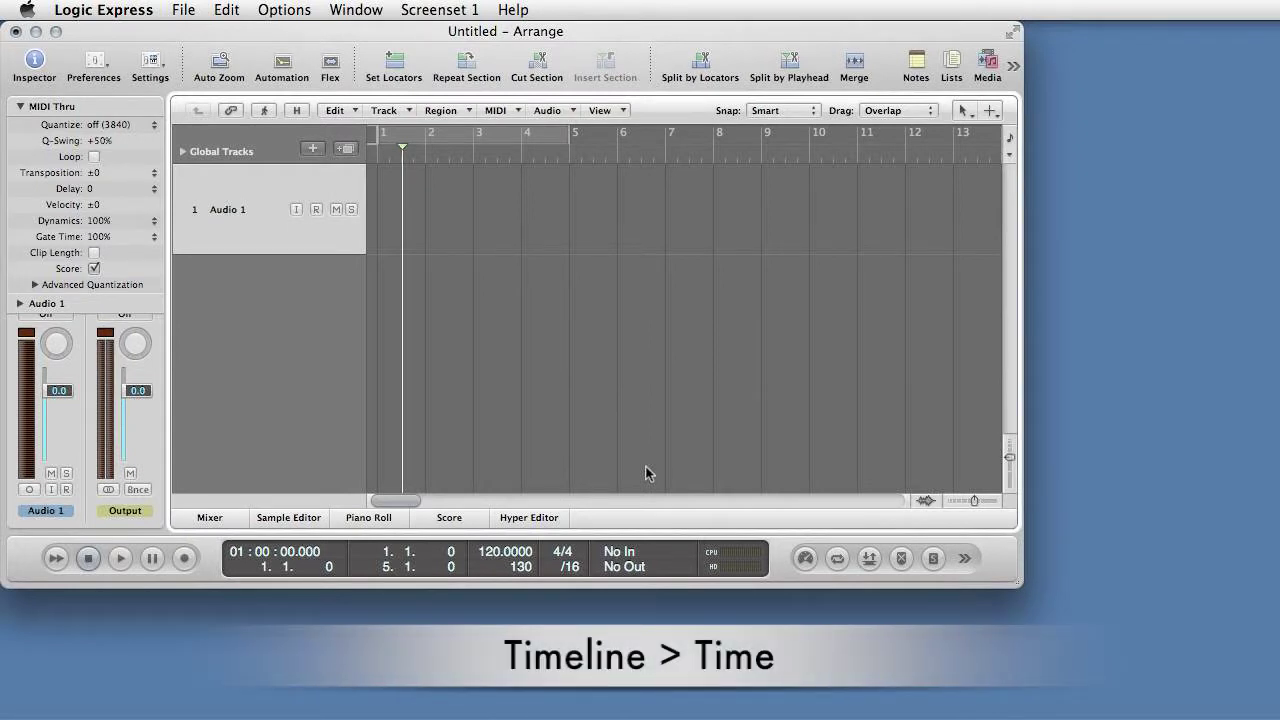
Step: Set the ruler to Time, drag mode to Shuffle L and snap mode to Samples
{"action": "left_click", "coordinate": [1010, 144]}
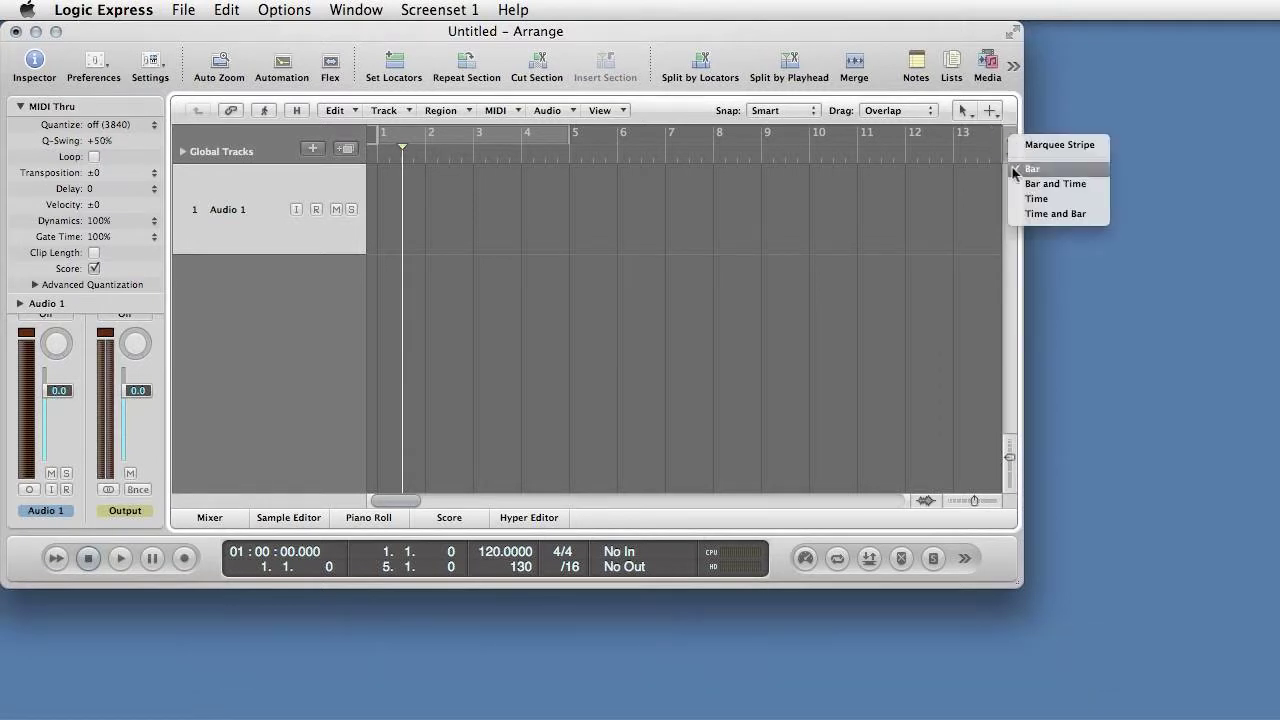
{"action": "left_click", "coordinate": [1093, 200]}
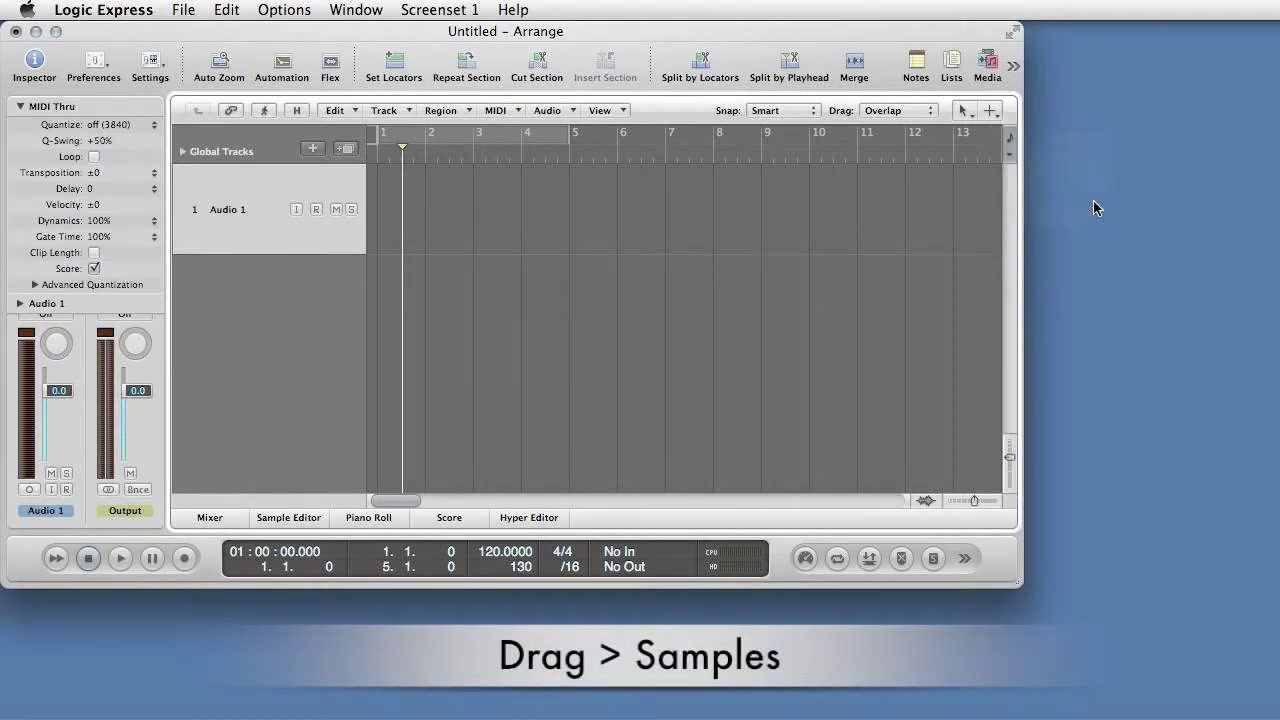
{"action": "left_click", "coordinate": [924, 112]}
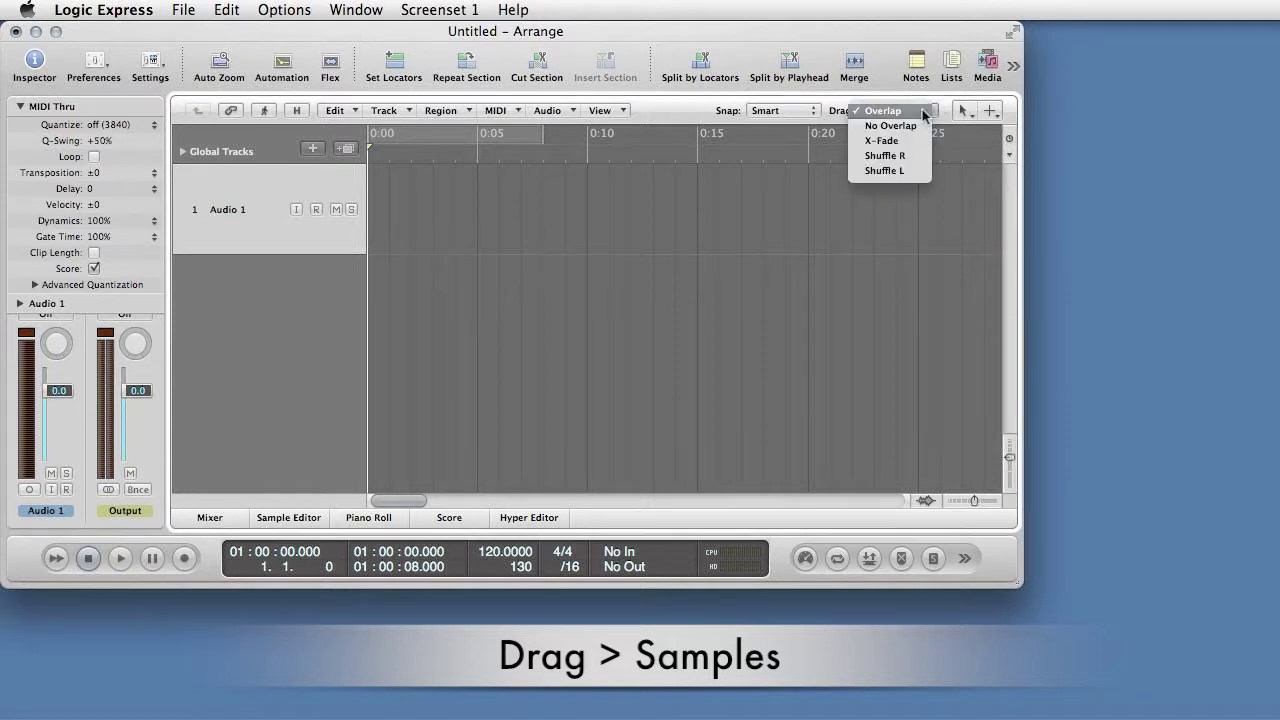
{"action": "left_click", "coordinate": [912, 176]}
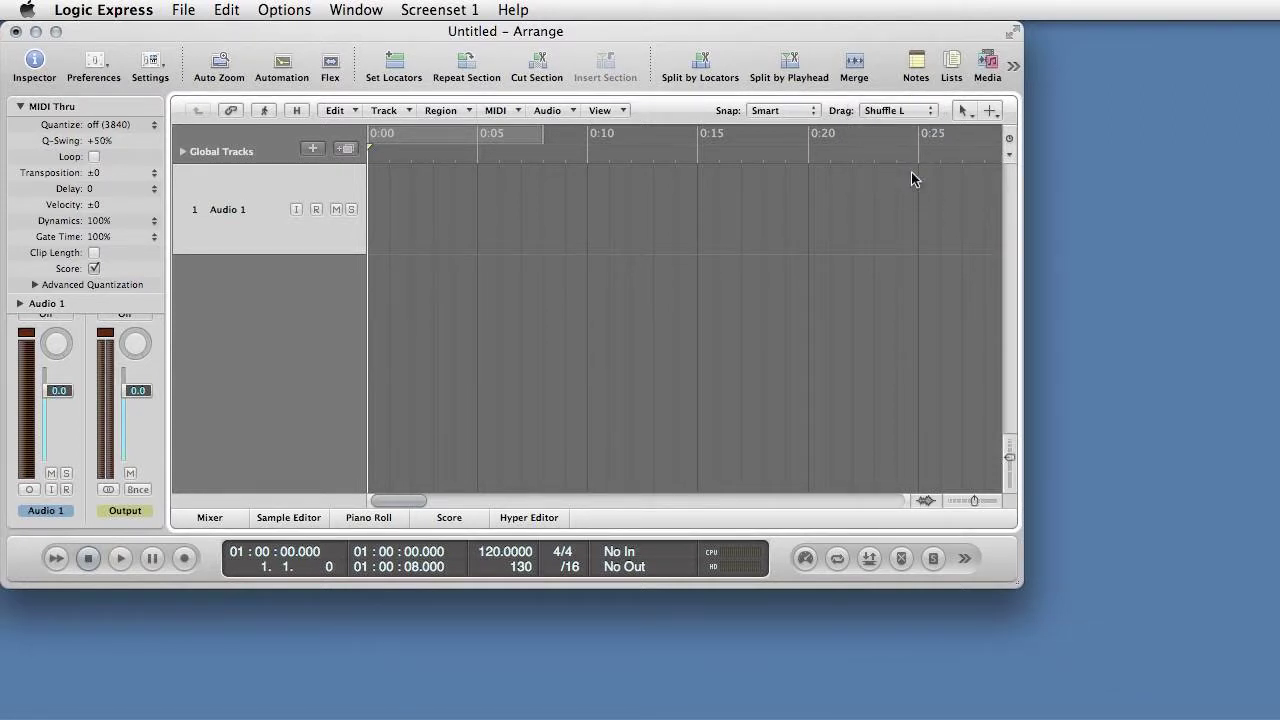
{"action": "left_click", "coordinate": [800, 112]}
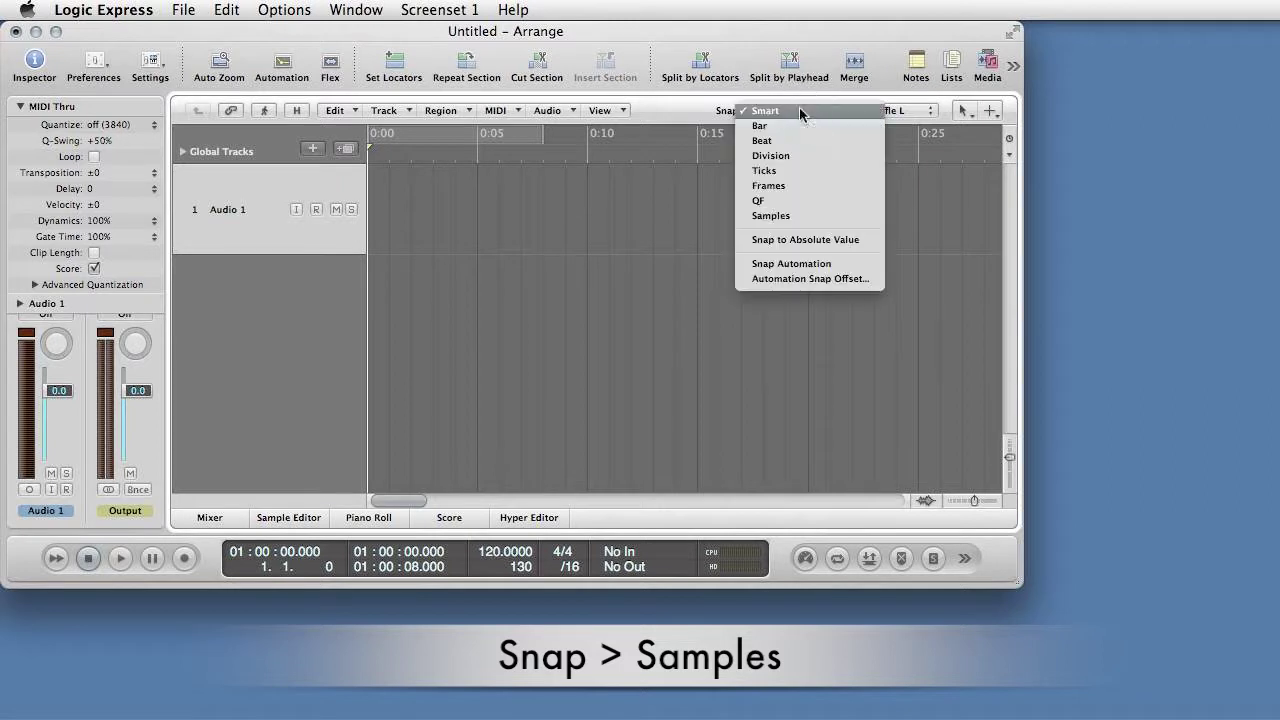
{"action": "left_click", "coordinate": [799, 213]}
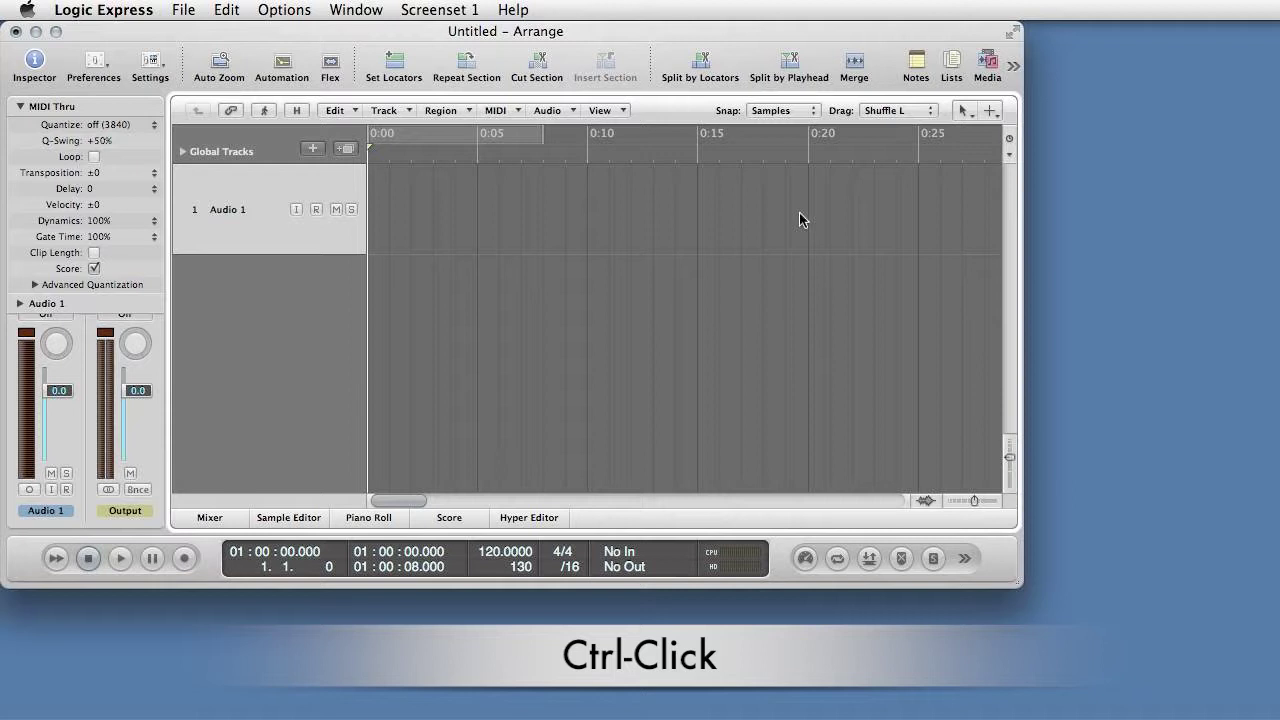
Step: Switch the transport to Big SMPTE Display and change the Output strip's format, dropping its pan knob
{"action": "left_click", "coordinate": [475, 560], "text": "ctrl"}
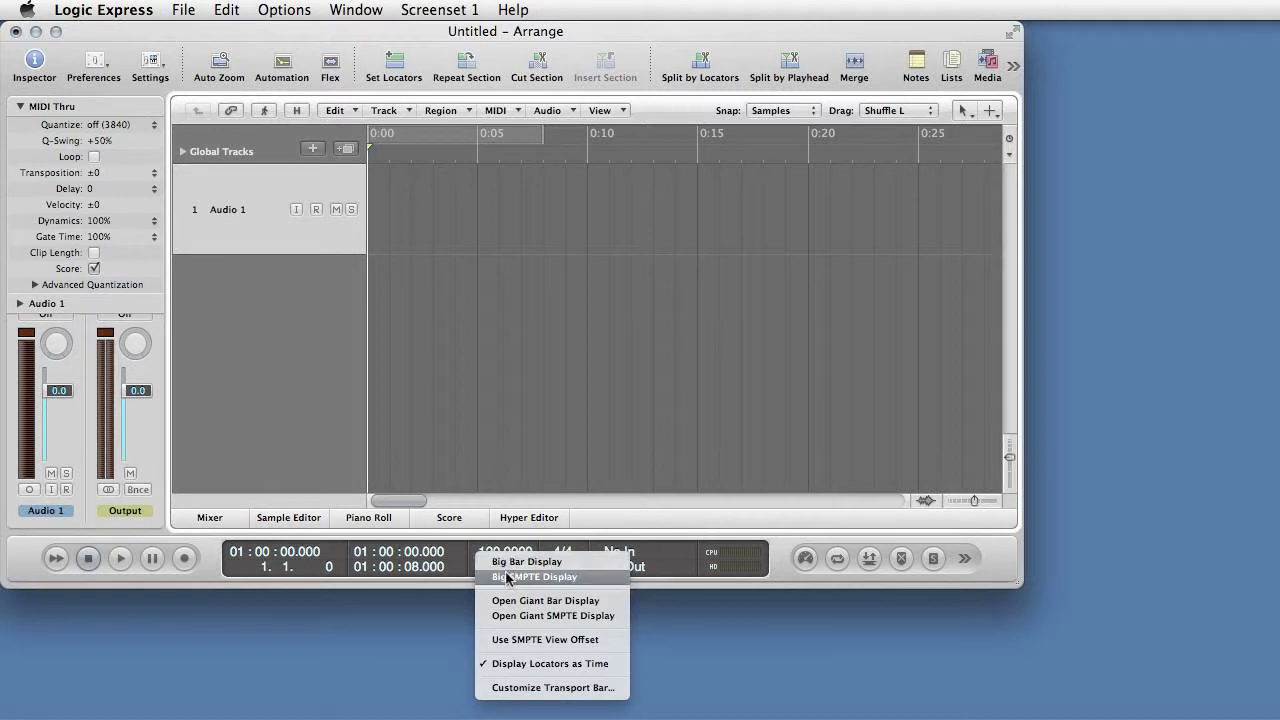
{"action": "left_click", "coordinate": [508, 577]}
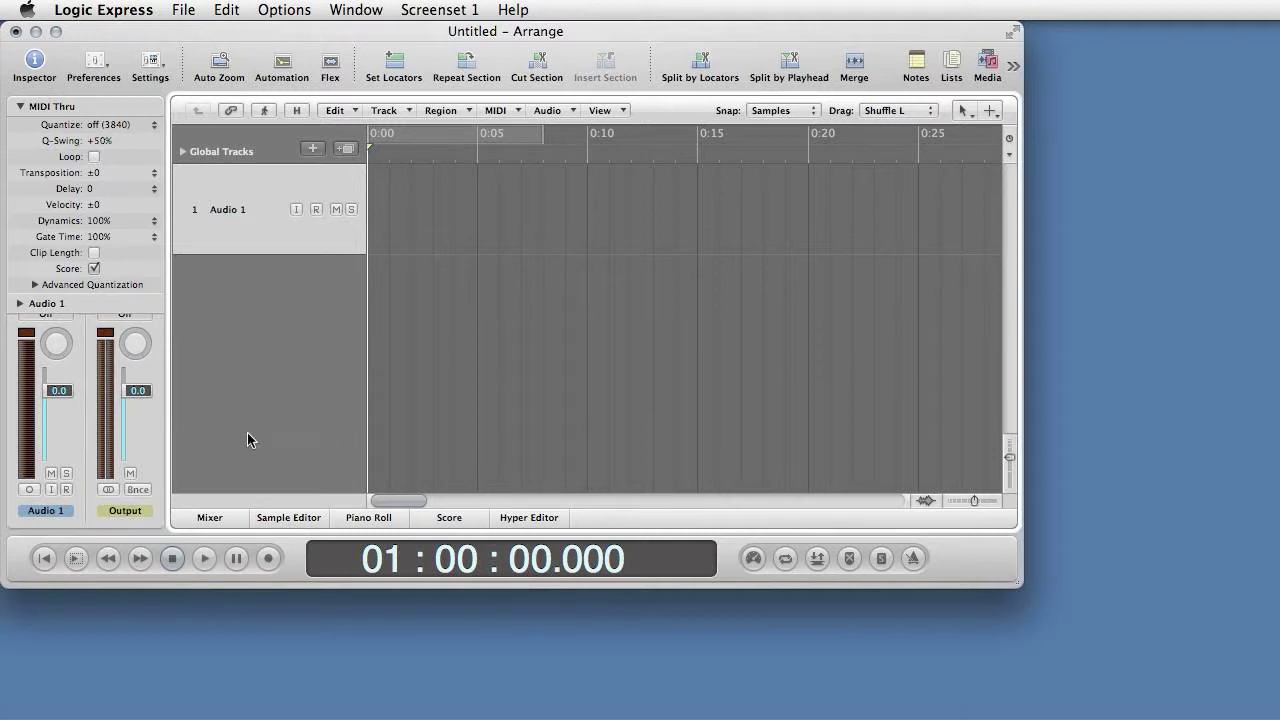
{"action": "left_click", "coordinate": [109, 489]}
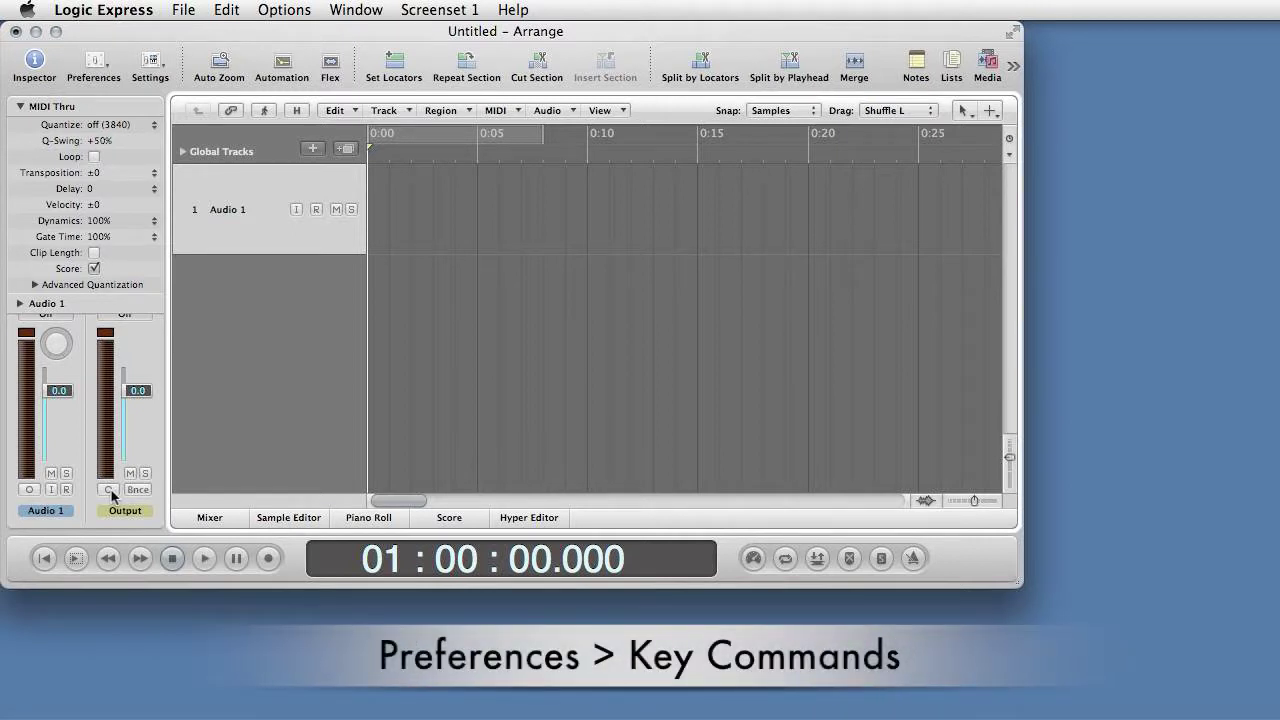
Step: In Key Commands, remove Record's R shortcut, assign it ⌘-Space, and close the window
{"action": "left_click", "coordinate": [102, 62]}
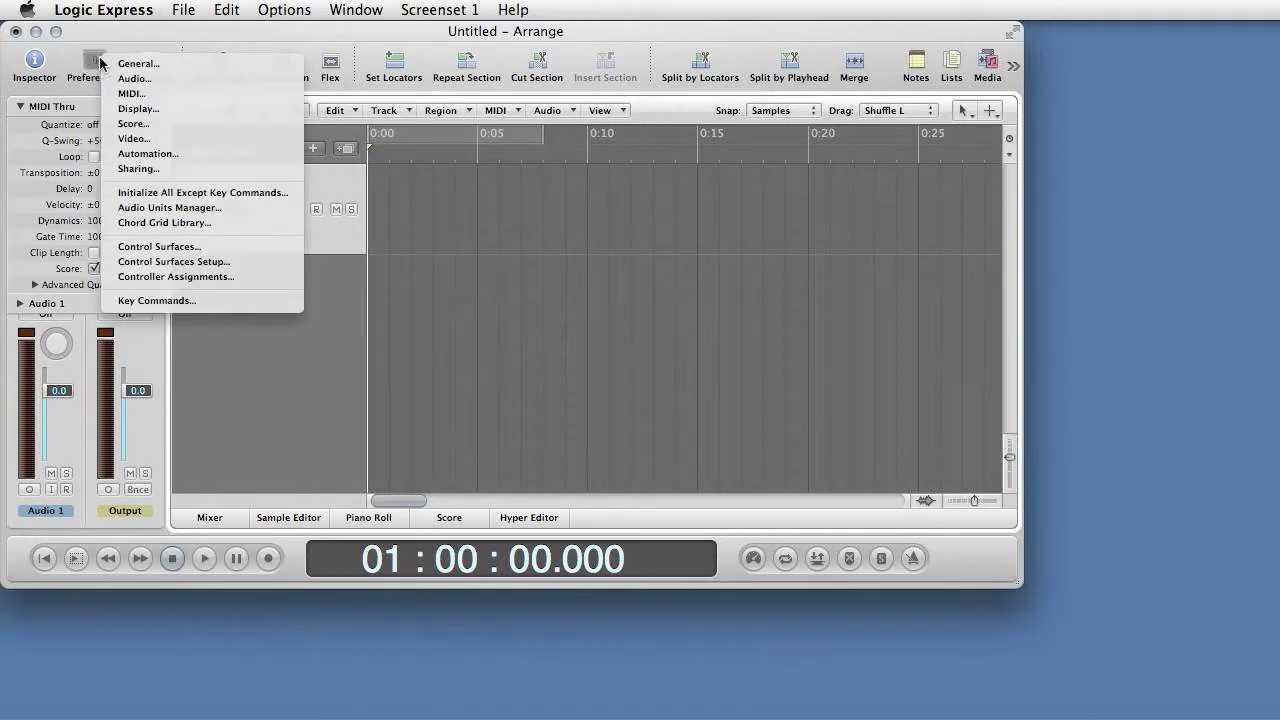
{"action": "left_click", "coordinate": [160, 301]}
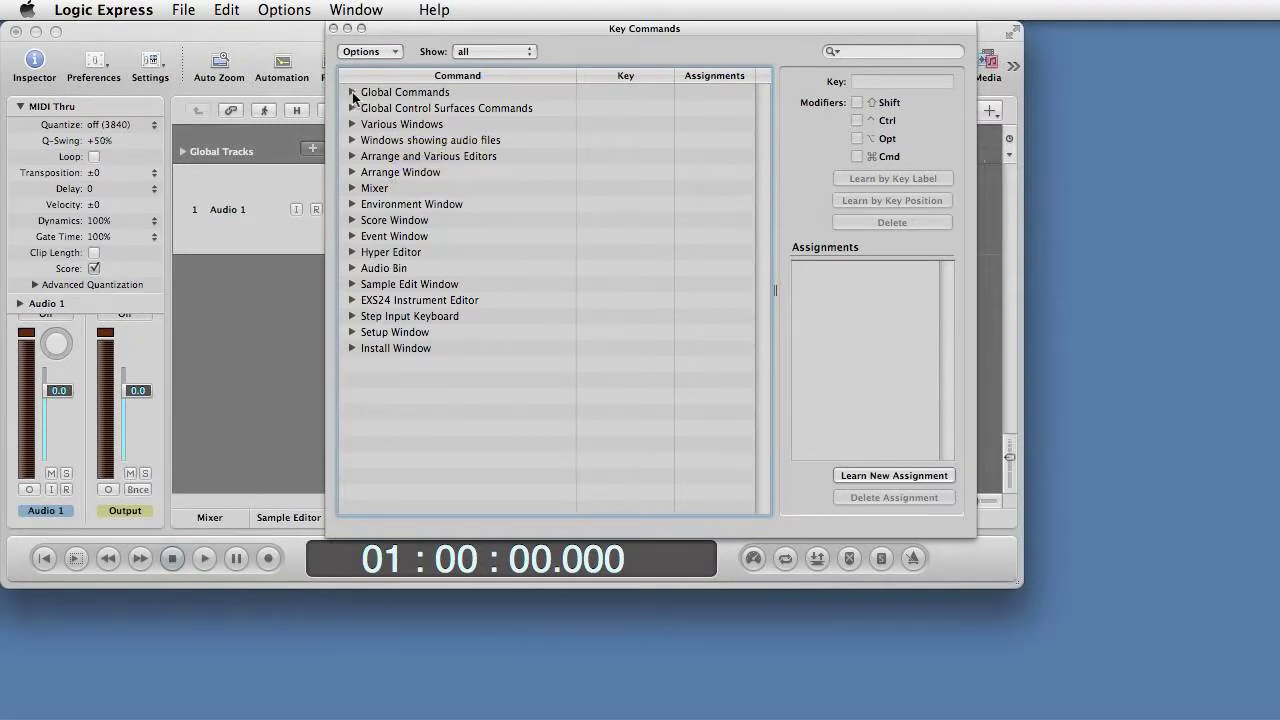
{"action": "left_click", "coordinate": [352, 92]}
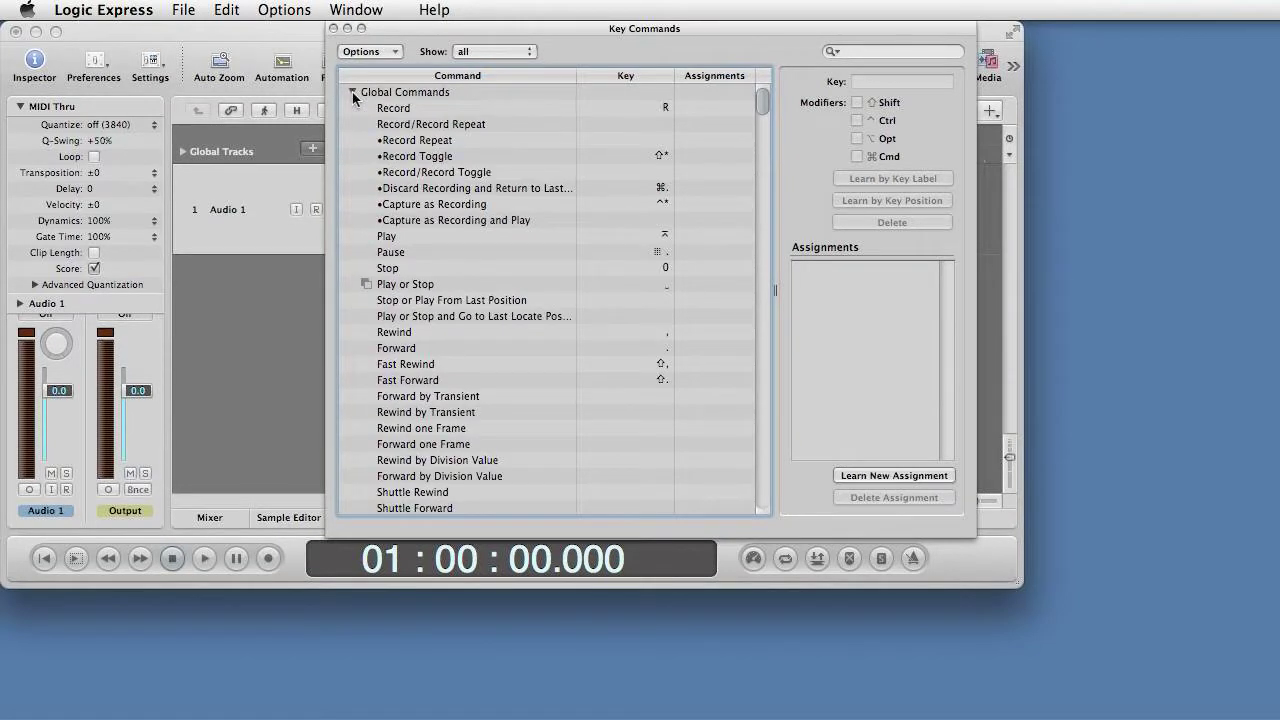
{"action": "left_click", "coordinate": [454, 110]}
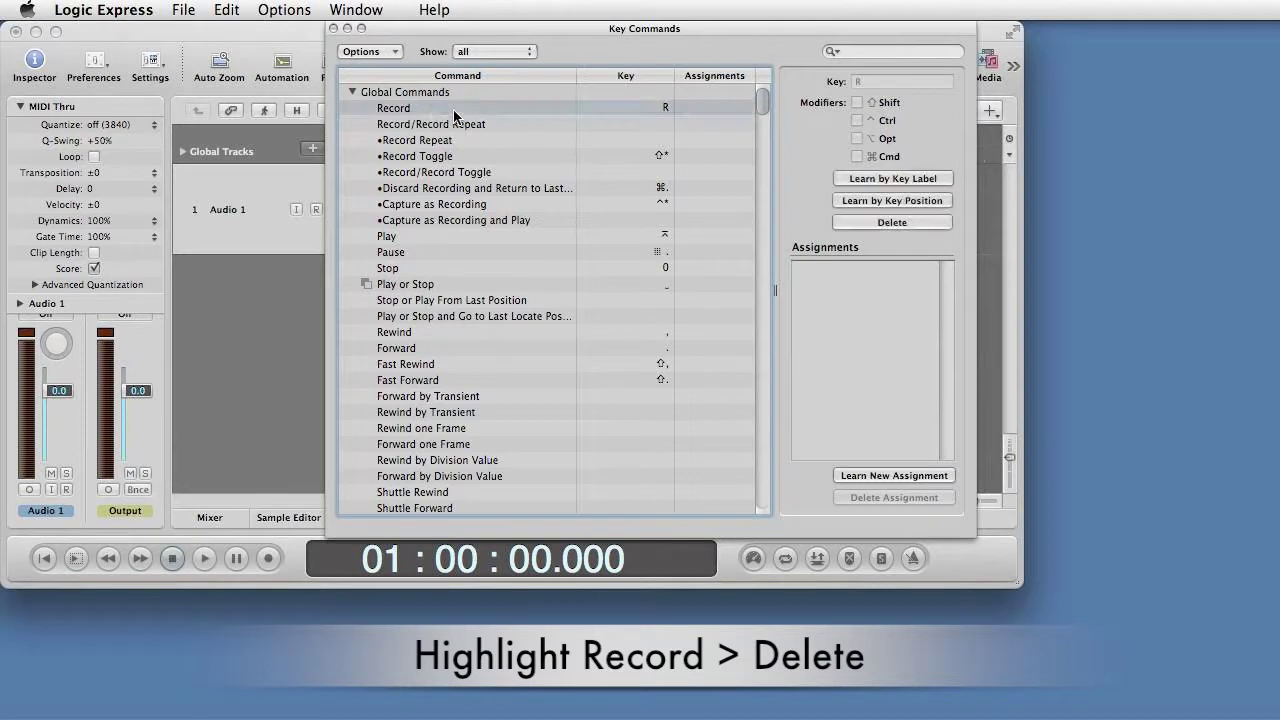
{"action": "left_click", "coordinate": [893, 222]}
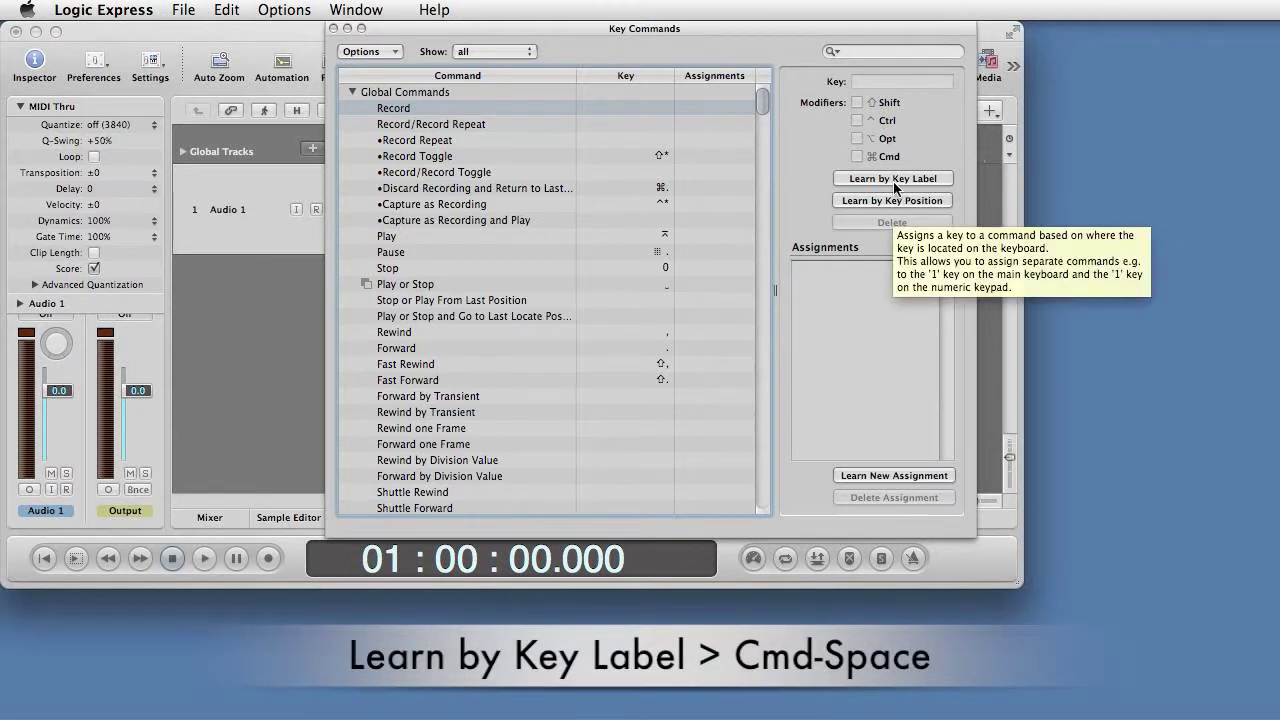
{"action": "left_click", "coordinate": [893, 179]}
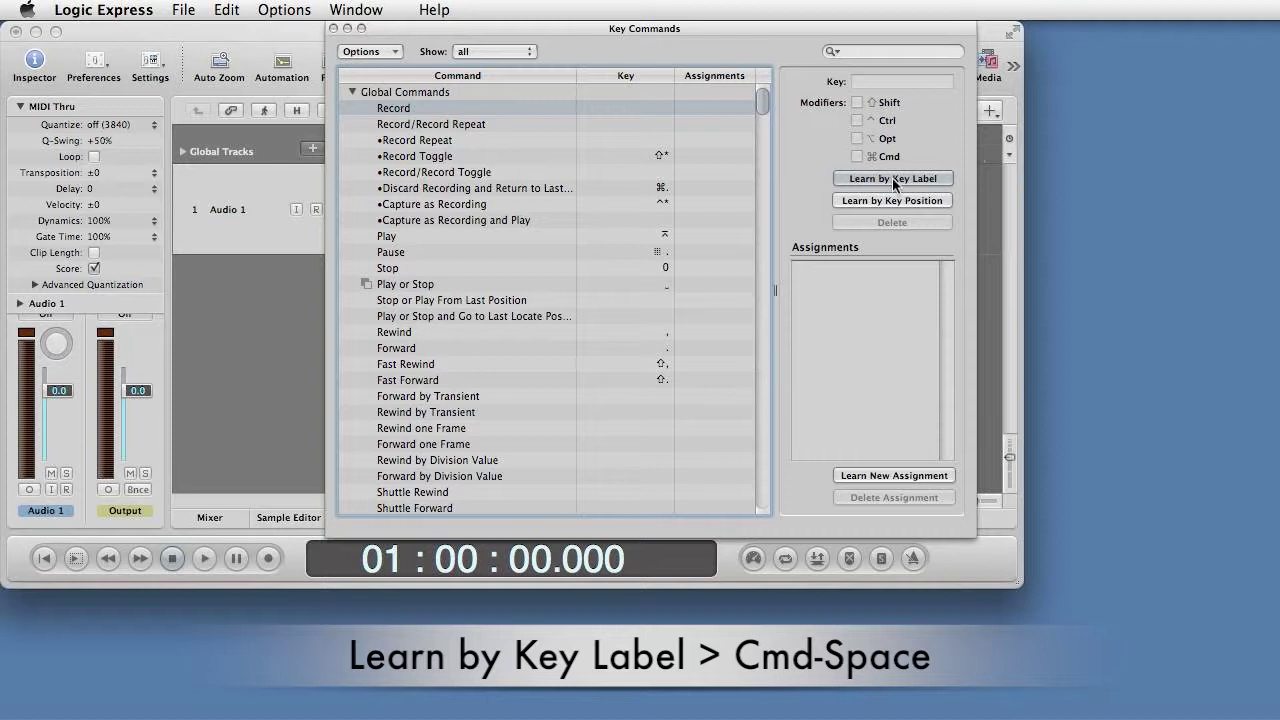
{"action": "key", "text": "super+space"}
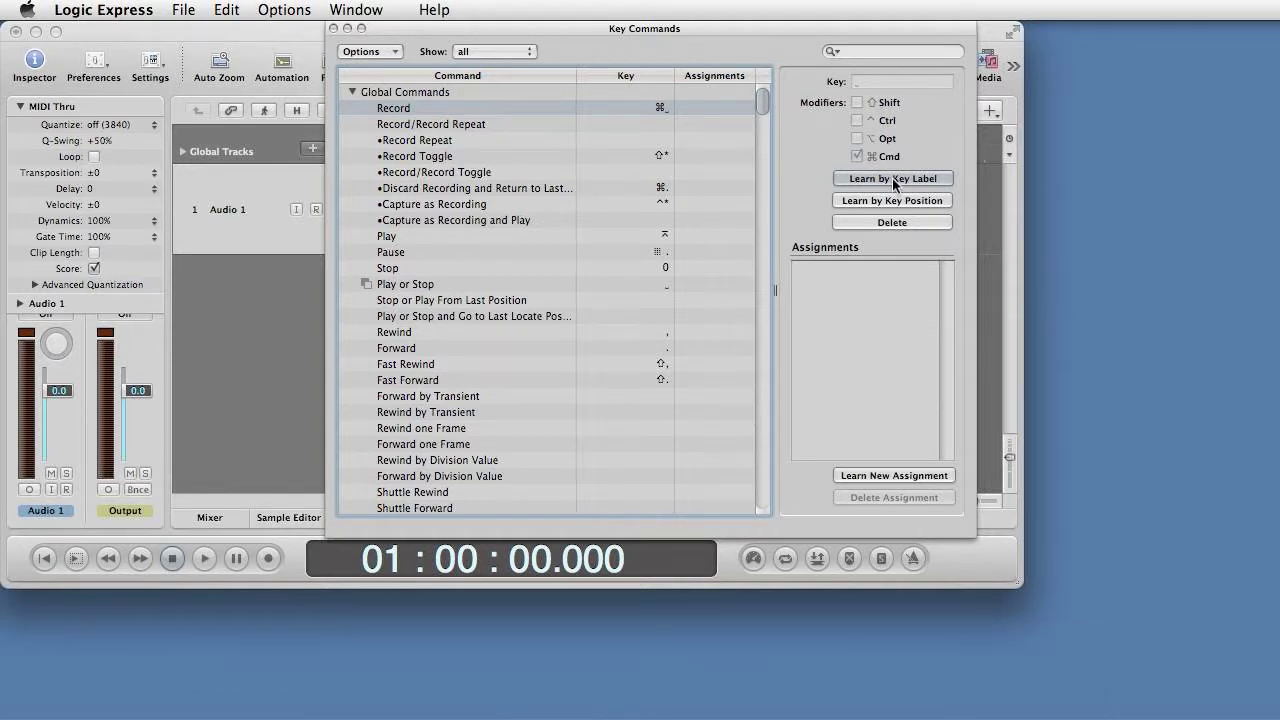
{"action": "left_click", "coordinate": [334, 29]}
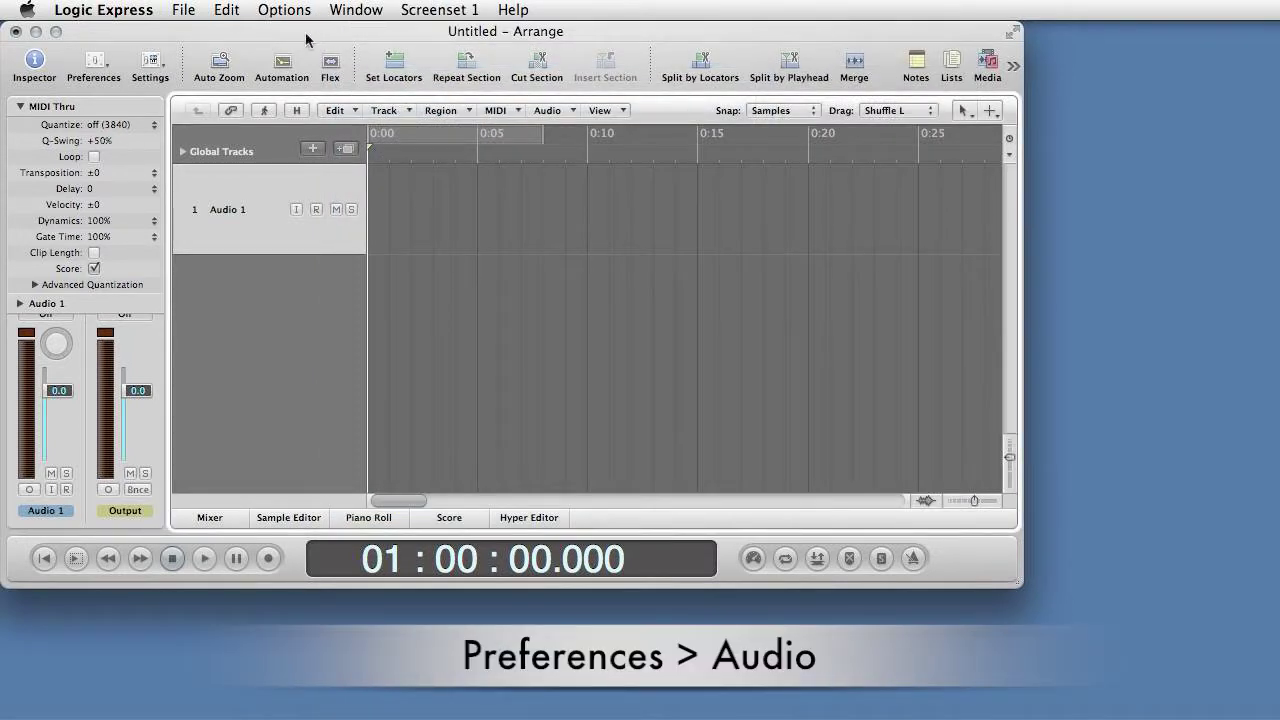
Step: Set the Recording File Type to CAF in the General audio preferences
{"action": "left_click", "coordinate": [93, 66]}
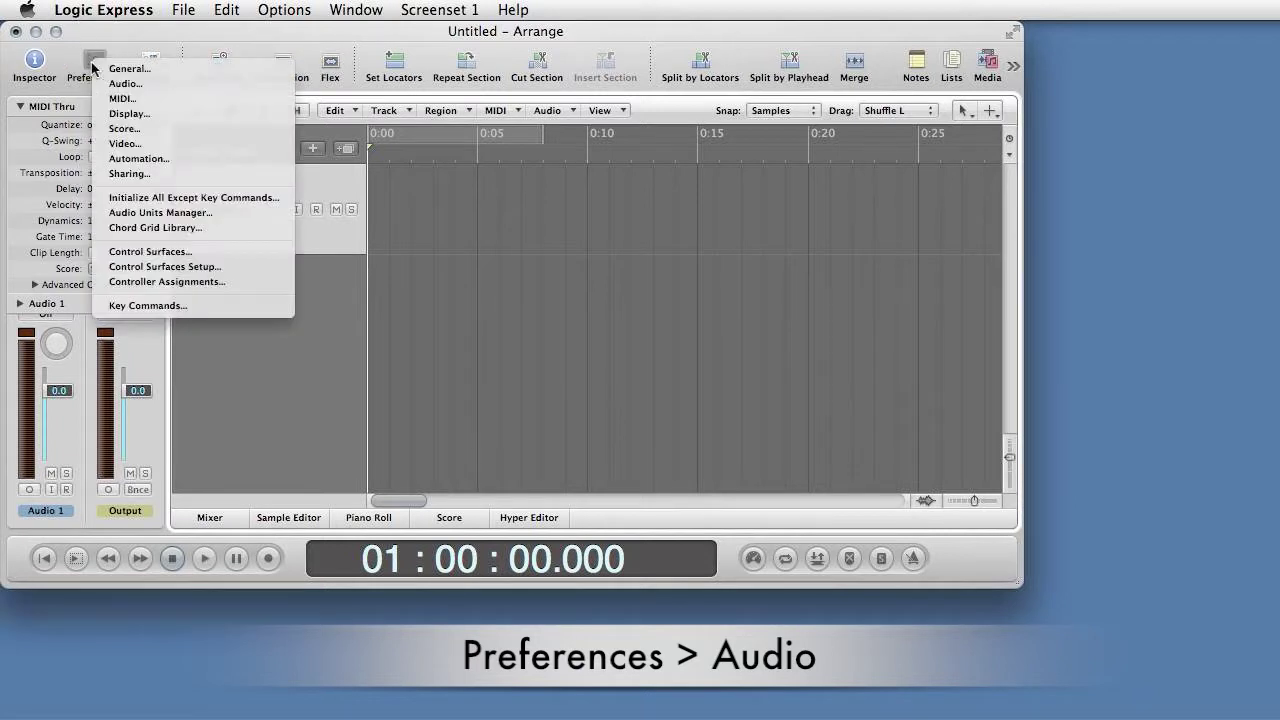
{"action": "left_click", "coordinate": [188, 88]}
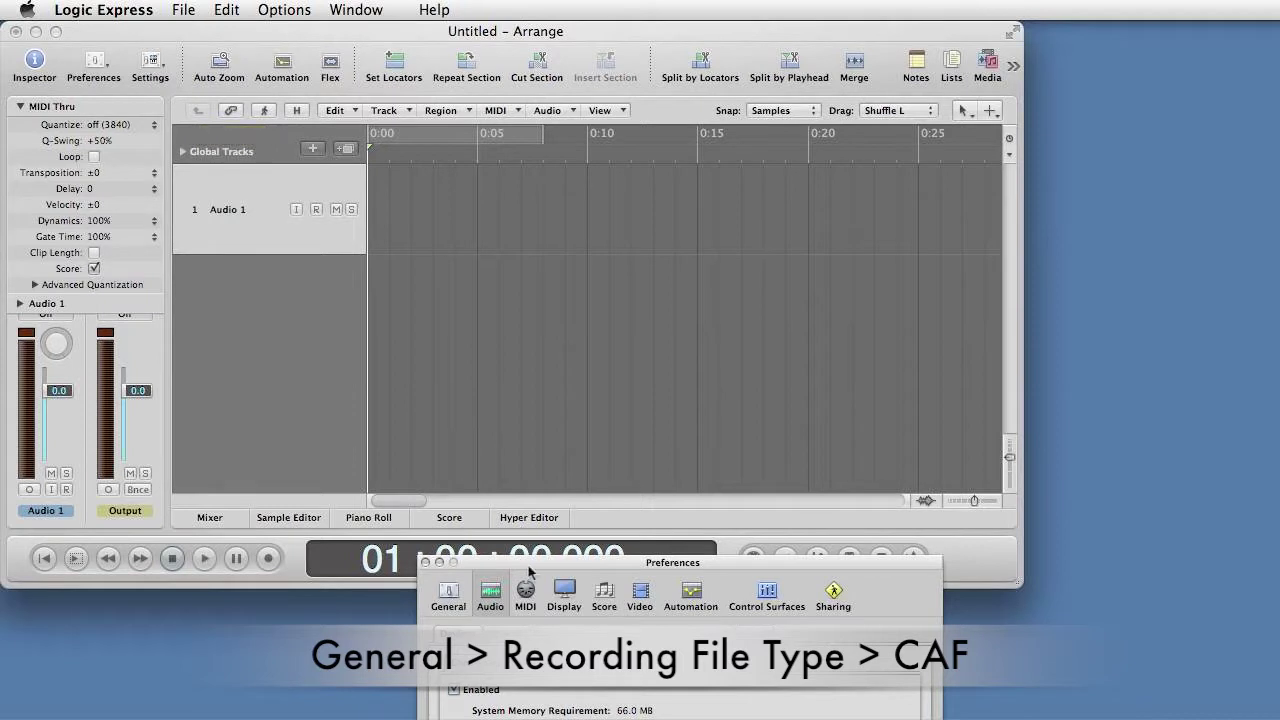
{"action": "left_click_drag", "start_coordinate": [530, 570], "coordinate": [458, 108]}
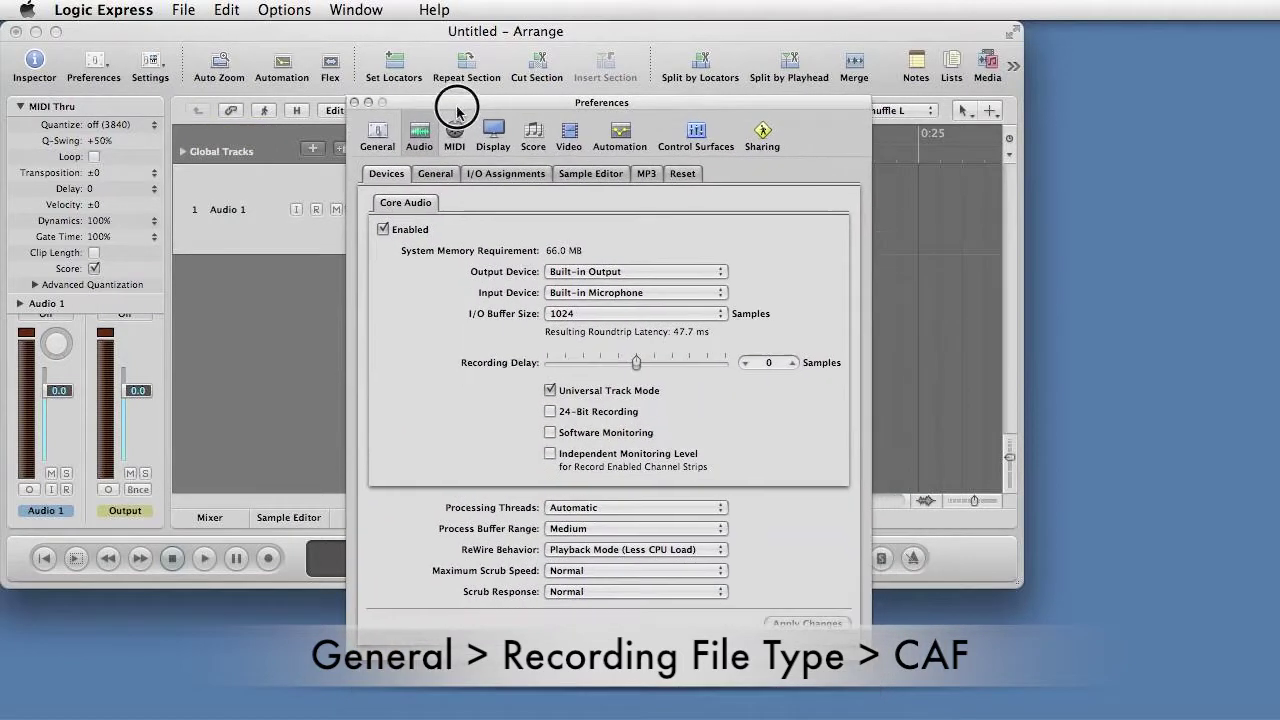
{"action": "left_click", "coordinate": [434, 174]}
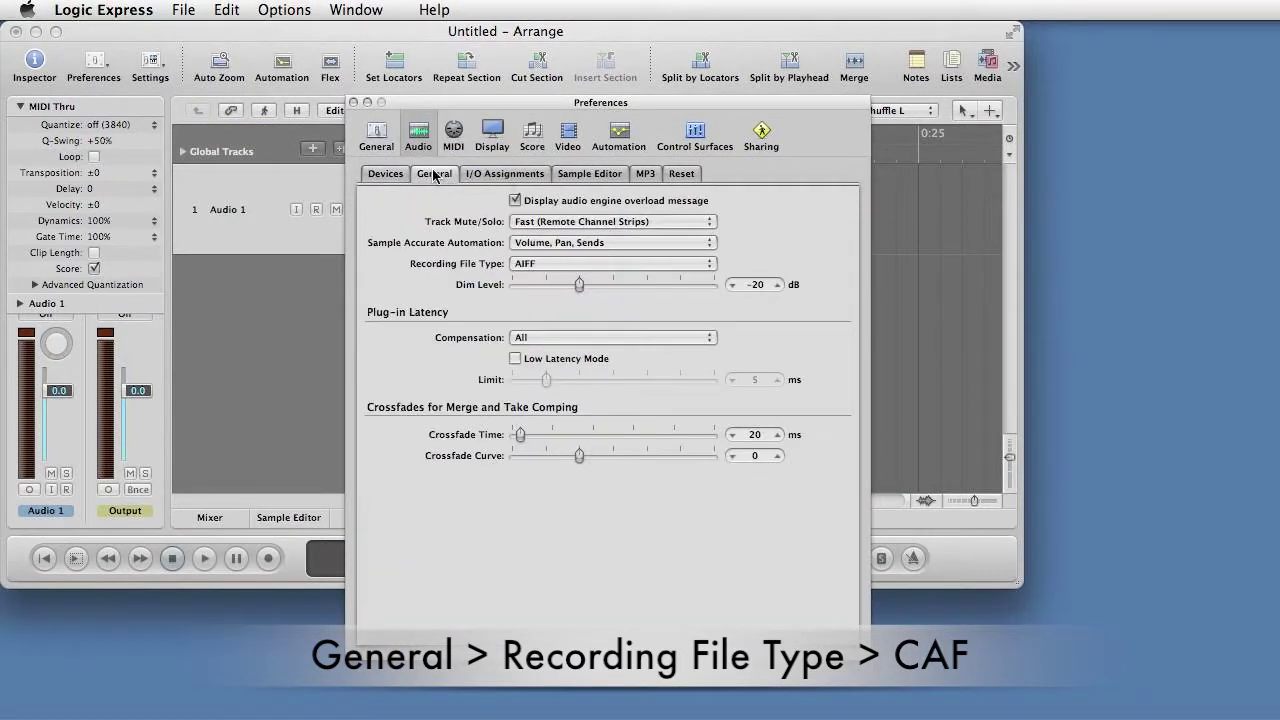
{"action": "left_click", "coordinate": [593, 264]}
{"action": "left_click", "coordinate": [599, 292]}
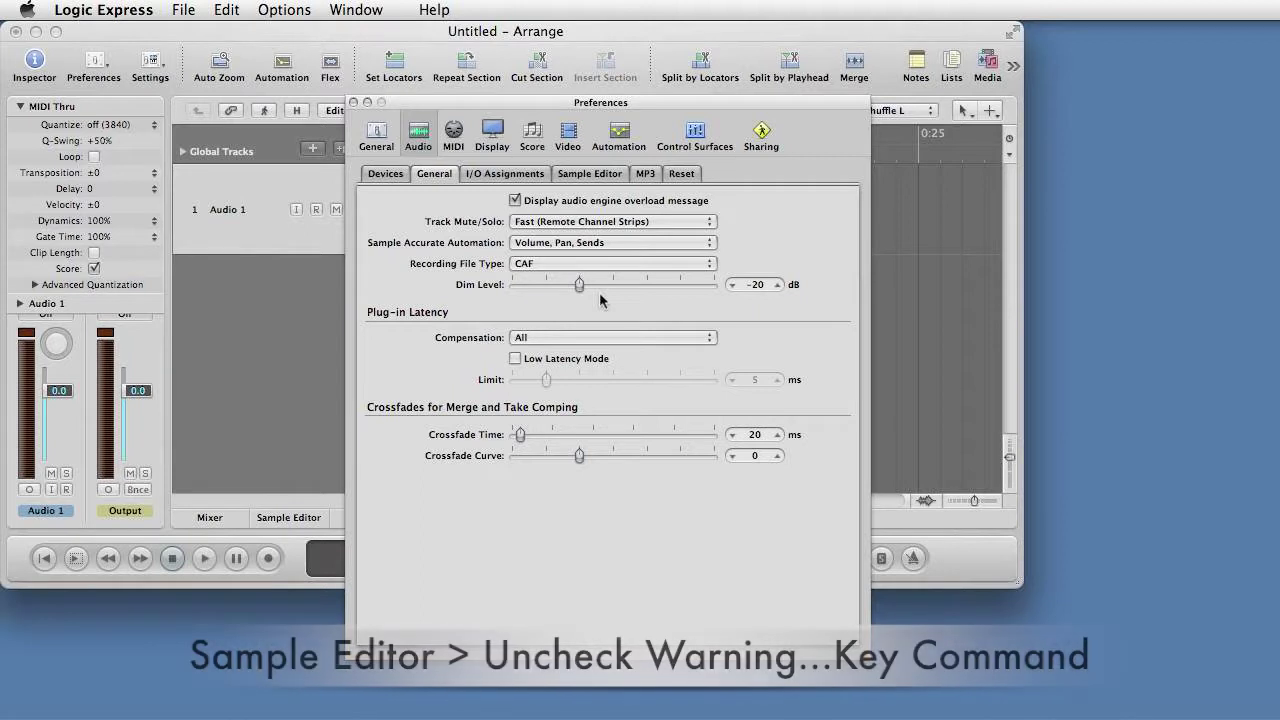
Step: Uncheck 'Warning before processing function by key command' under Sample Editor and close Preferences
{"action": "left_click", "coordinate": [596, 175]}
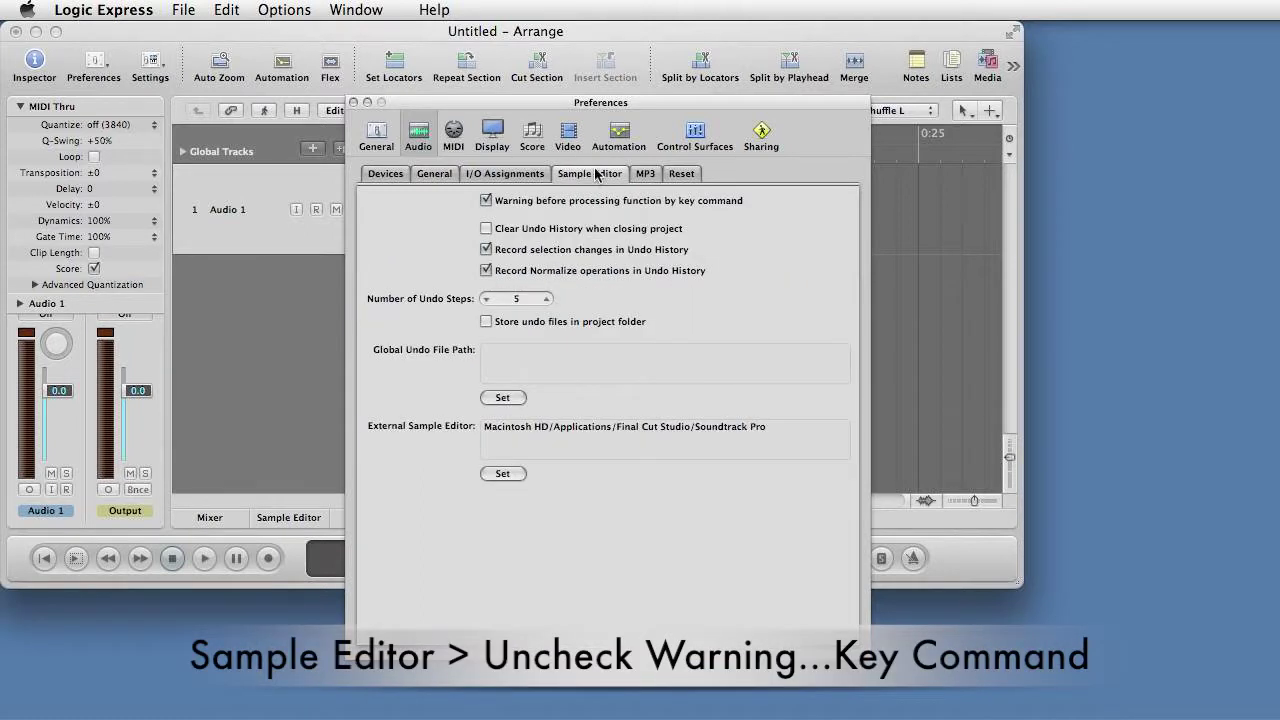
{"action": "left_click", "coordinate": [486, 201]}
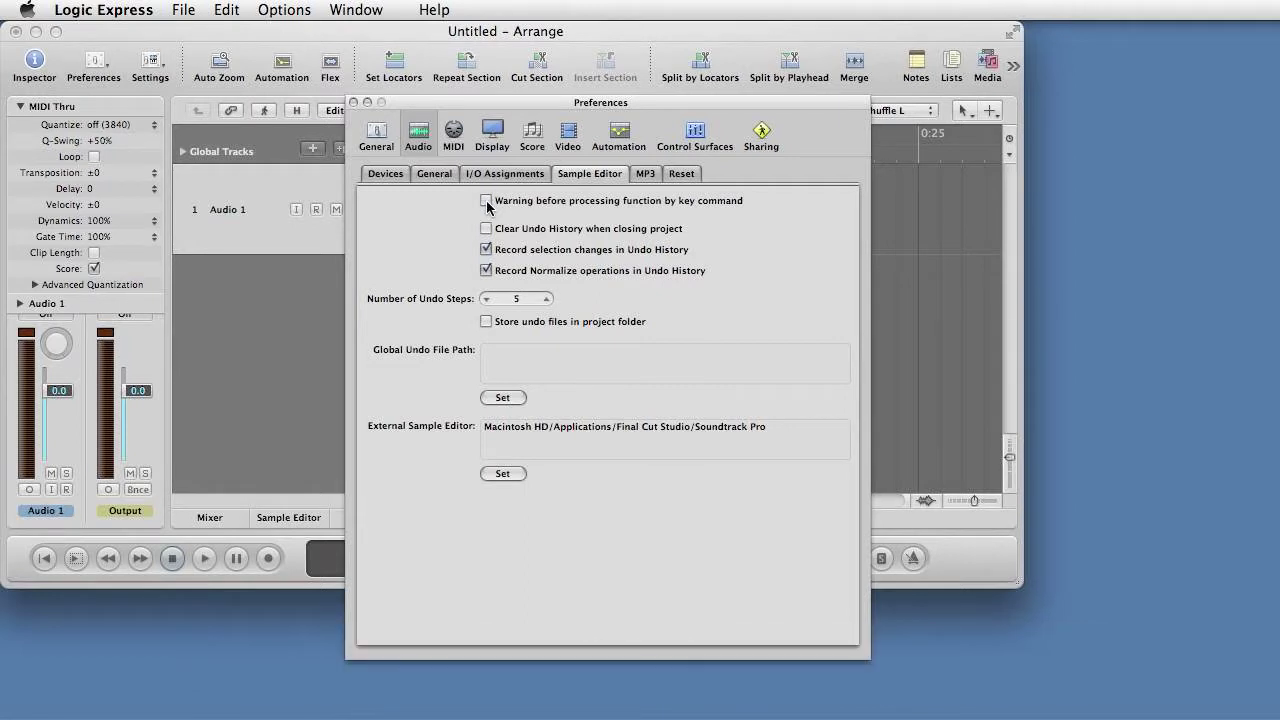
{"action": "left_click", "coordinate": [353, 102]}
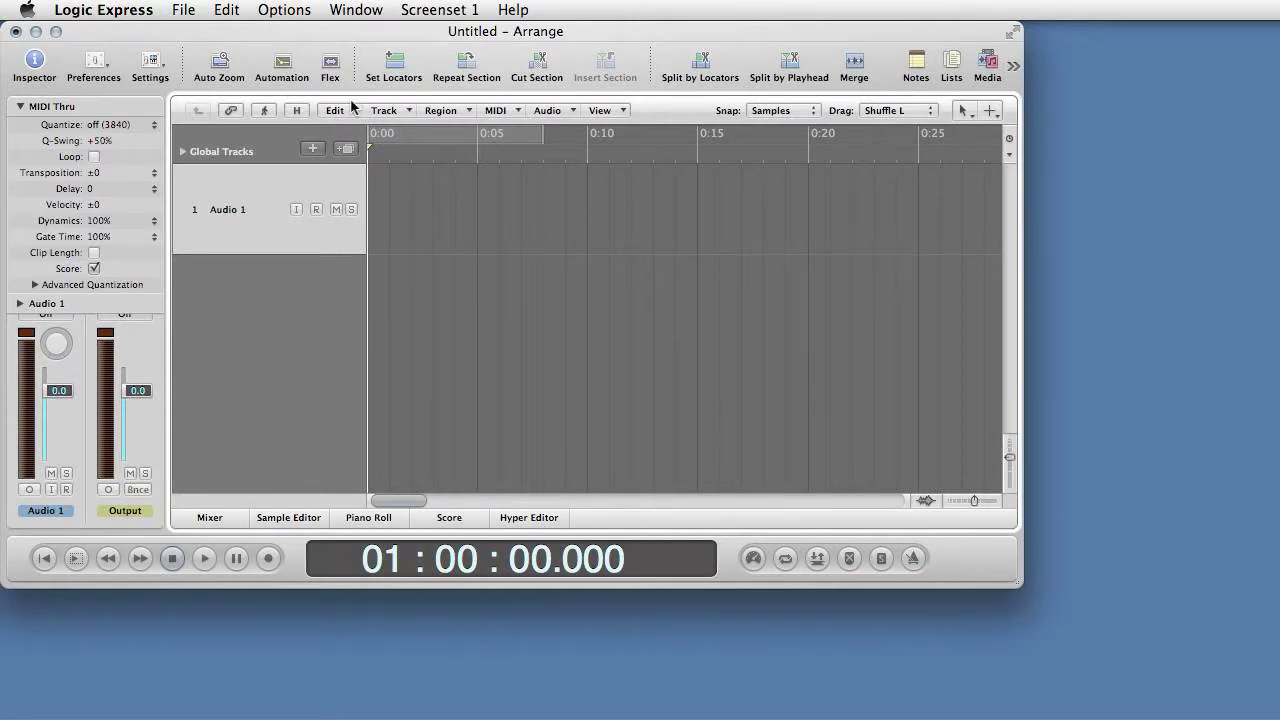
Step: Switch off 'Click while recording' in the Metronome project settings
{"action": "left_click", "coordinate": [155, 68]}
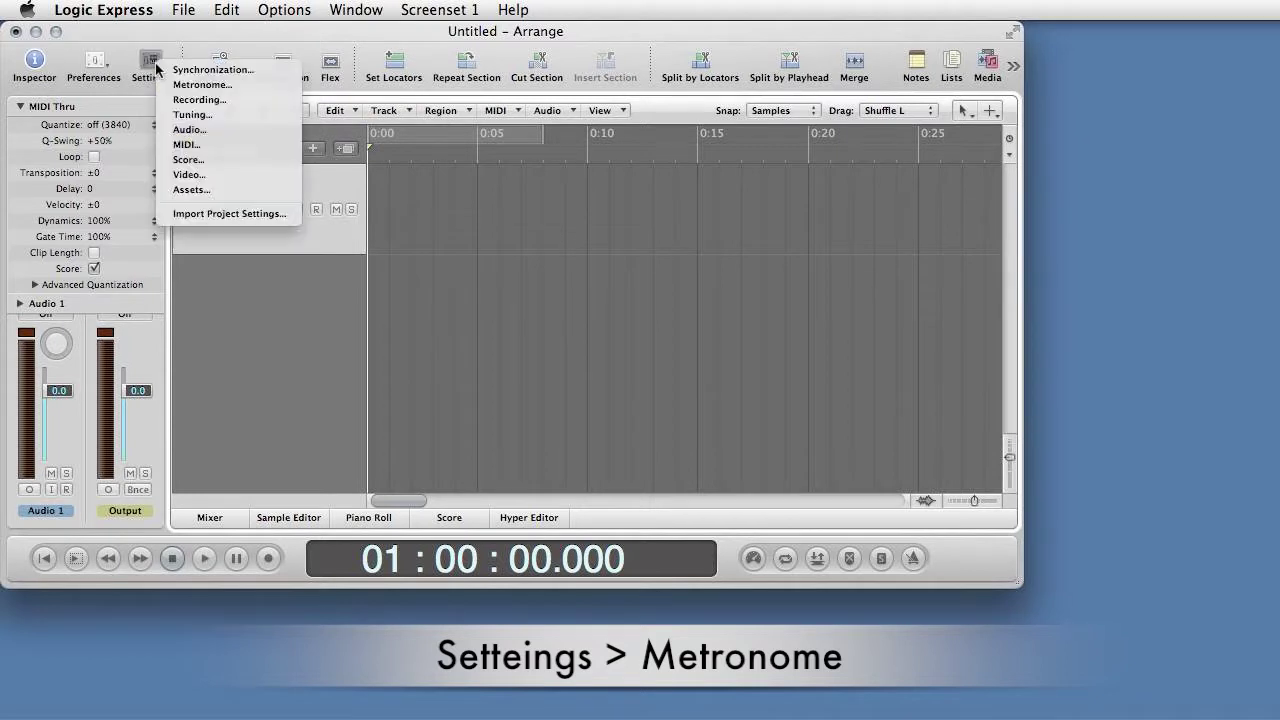
{"action": "left_click", "coordinate": [190, 95]}
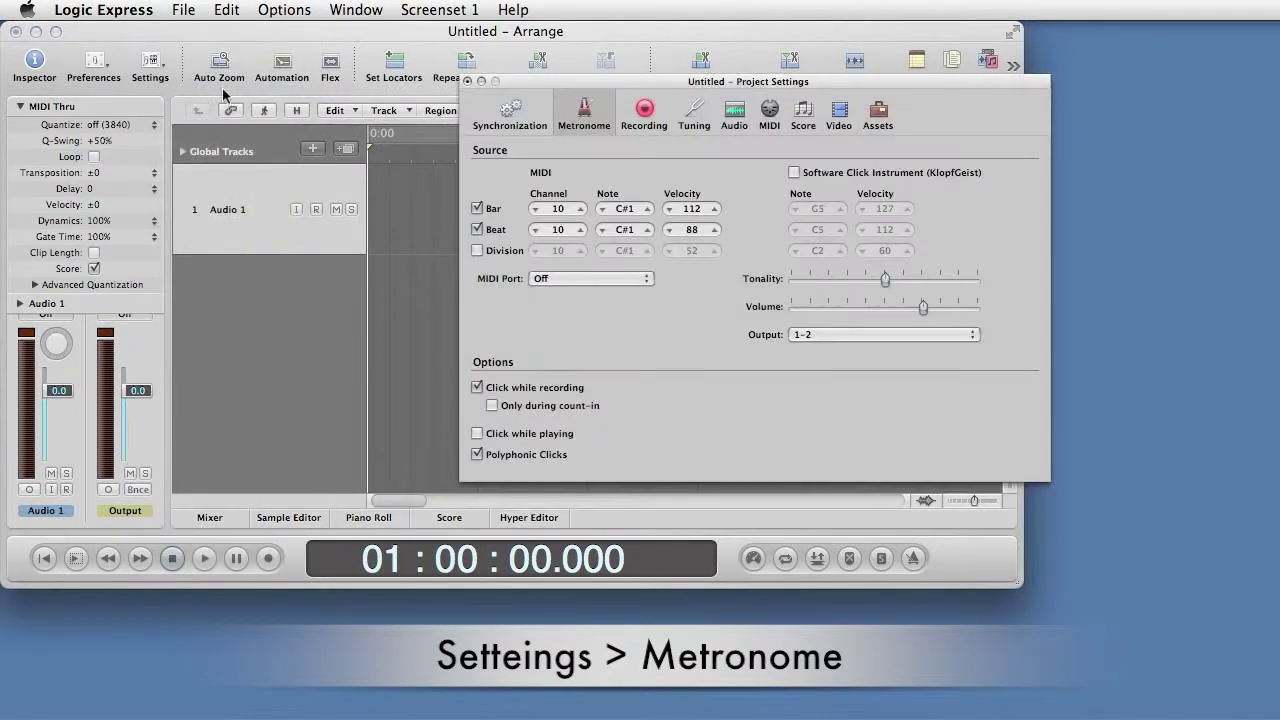
{"action": "left_click", "coordinate": [478, 388]}
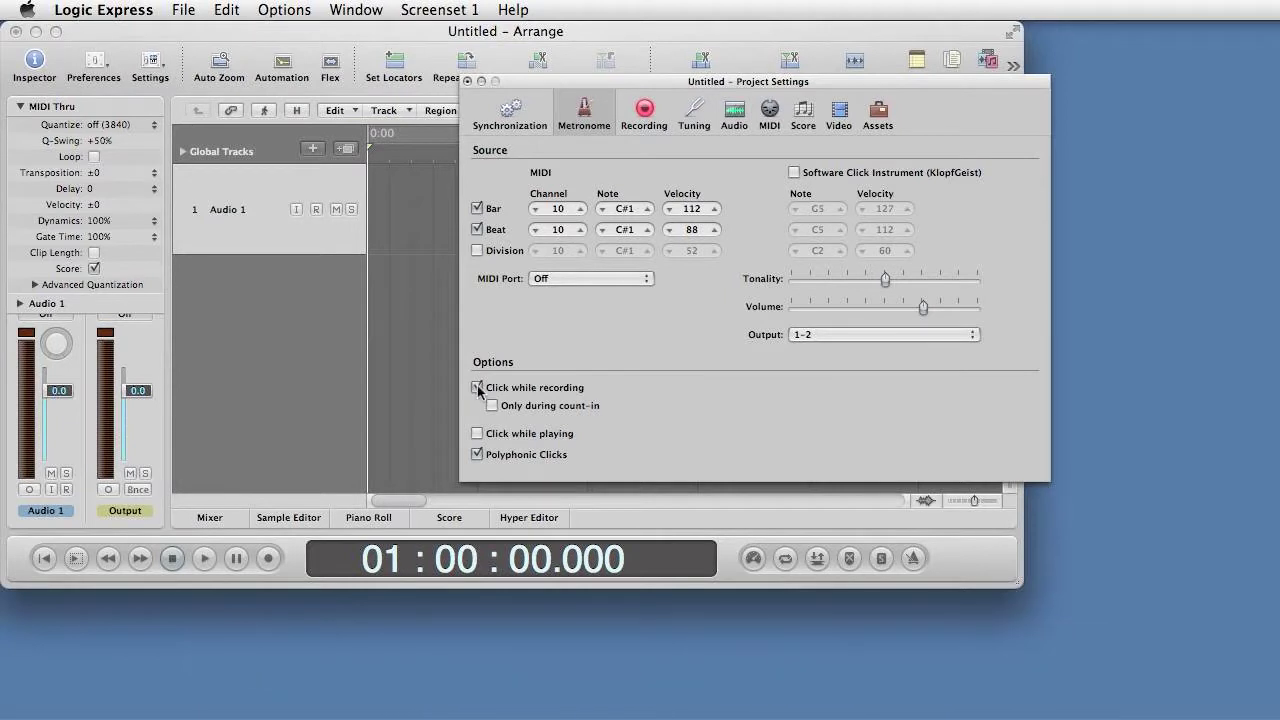
{"action": "left_click", "coordinate": [478, 388]}
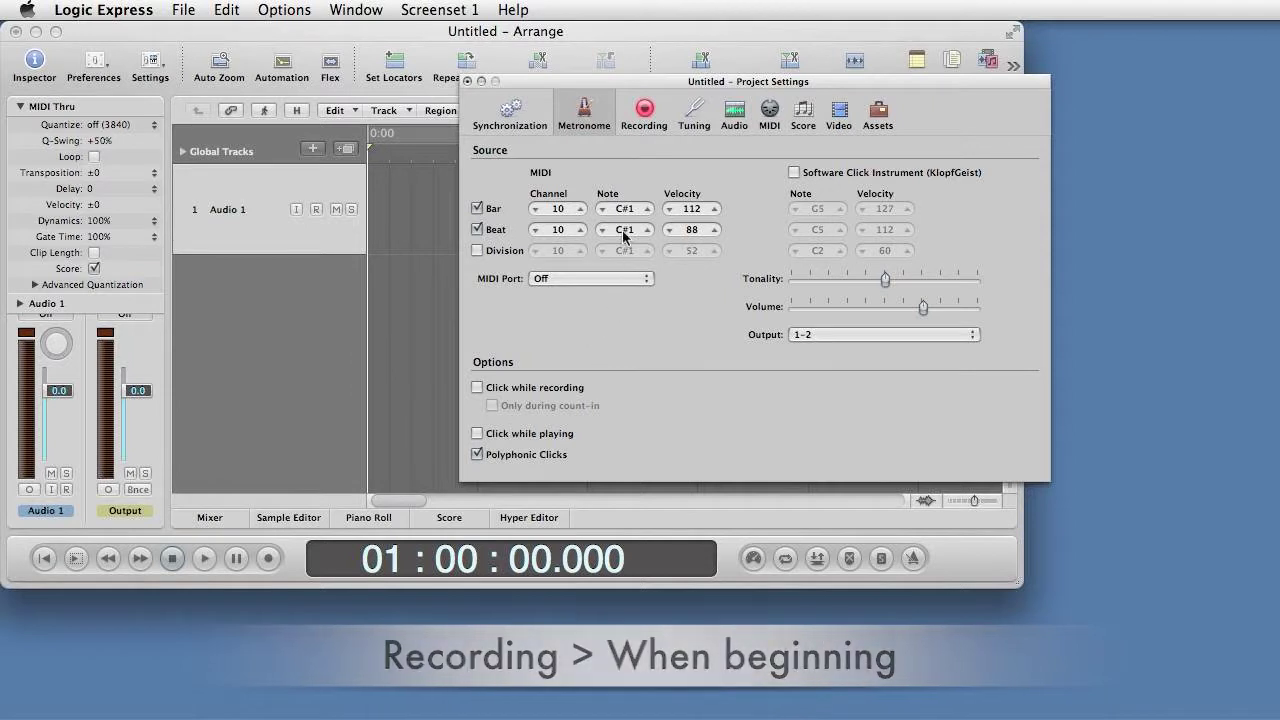
Step: Choose a 3-second Record Pre-Roll on the Recording tab and close Project Settings
{"action": "left_click", "coordinate": [643, 112]}
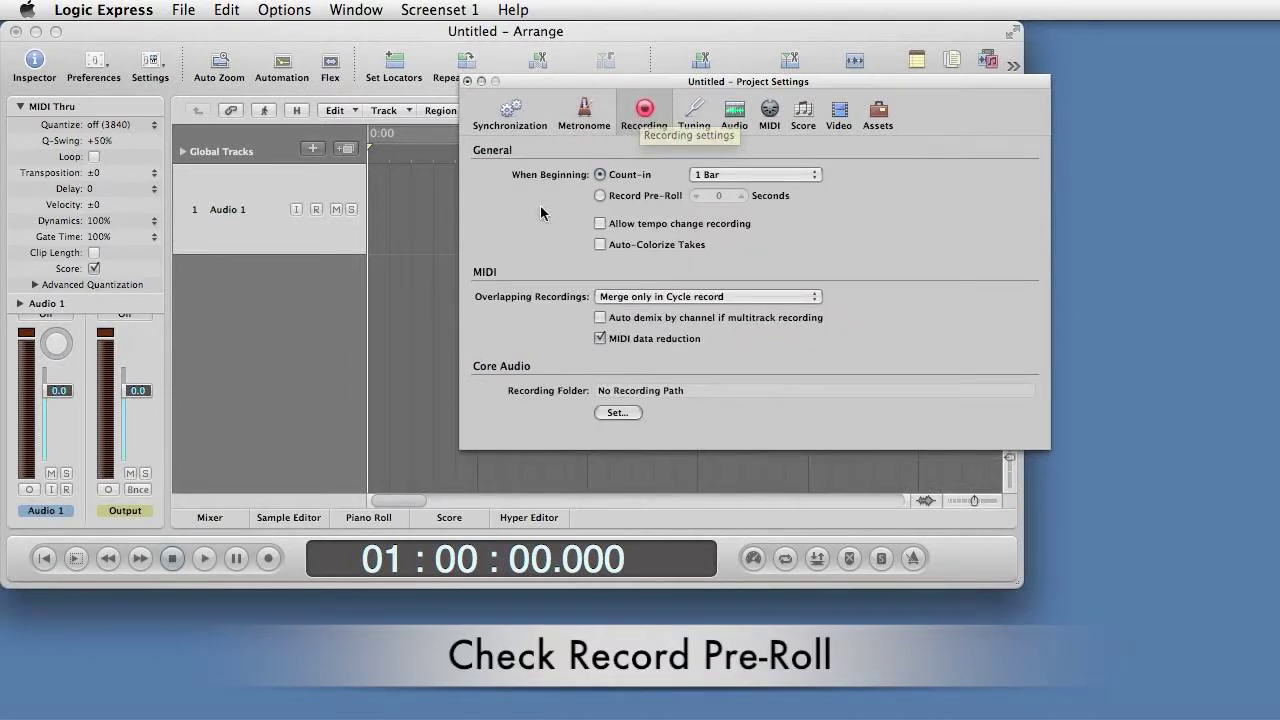
{"action": "left_click", "coordinate": [600, 196]}
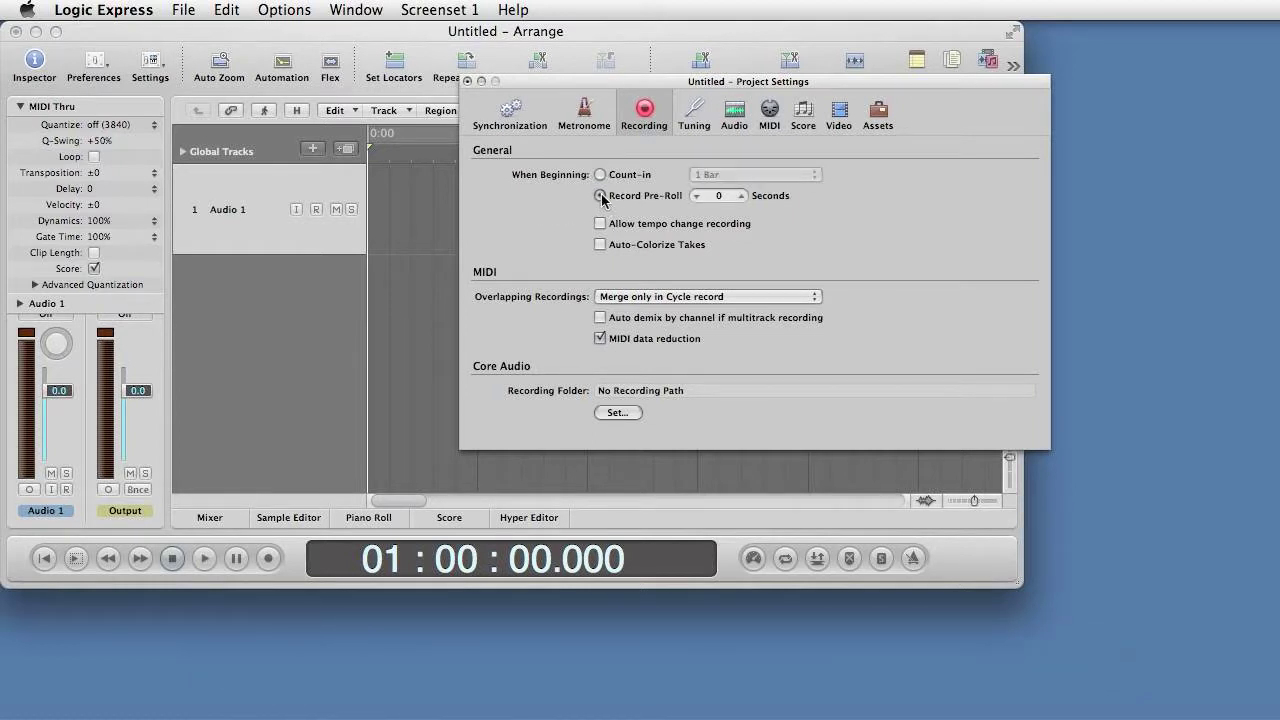
{"action": "left_click", "coordinate": [742, 196]}
{"action": "left_click", "coordinate": [742, 196]}
{"action": "left_click", "coordinate": [467, 81]}
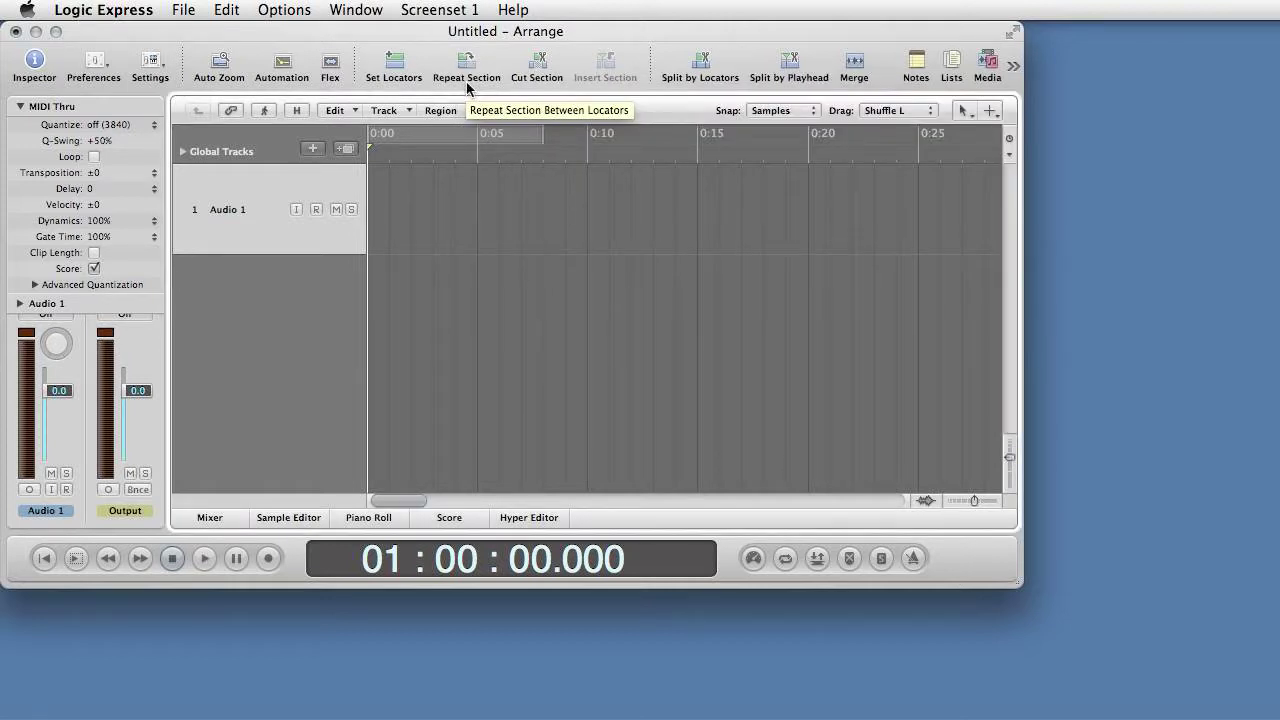
Step: Collapse the Inspector's MIDI Thru section to reveal the full Audio 1 channel strip
{"action": "left_click", "coordinate": [20, 107]}
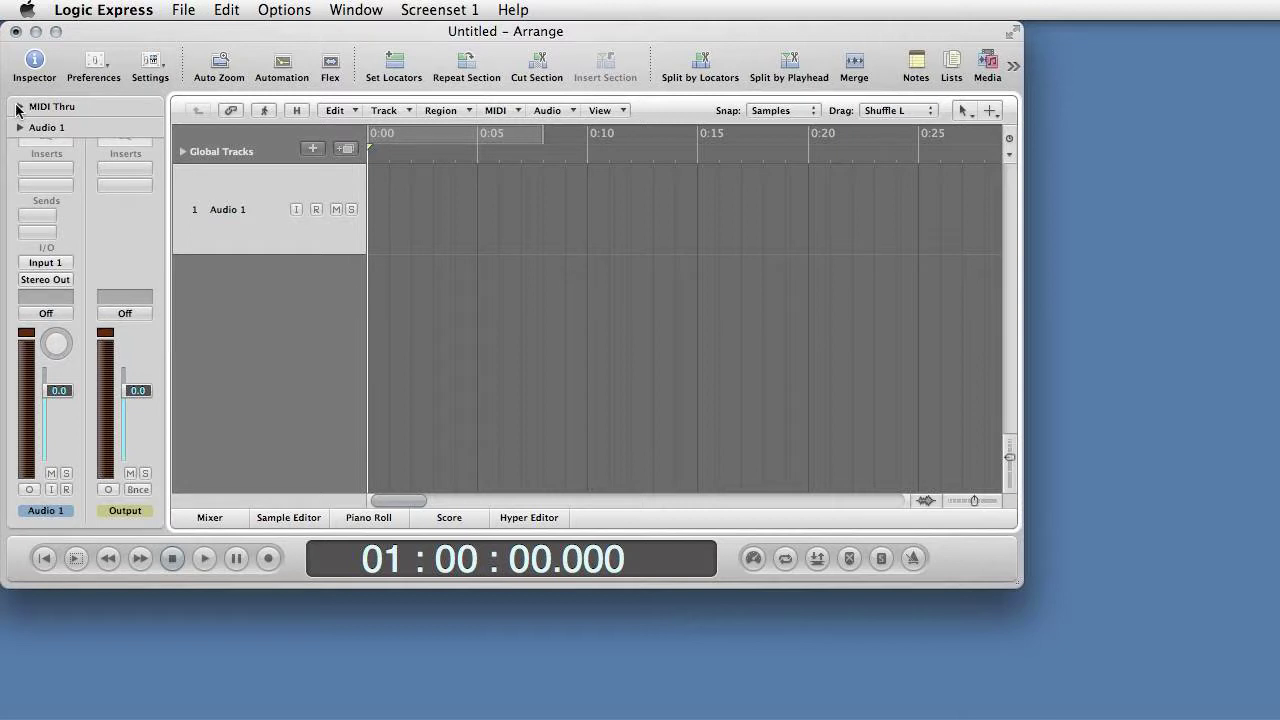
Step: Insert a mono Compressor from Dynamics into Audio 1's first insert slot
{"action": "left_click", "coordinate": [44, 167]}
{"action": "mouse_move", "coordinate": [64, 233]}
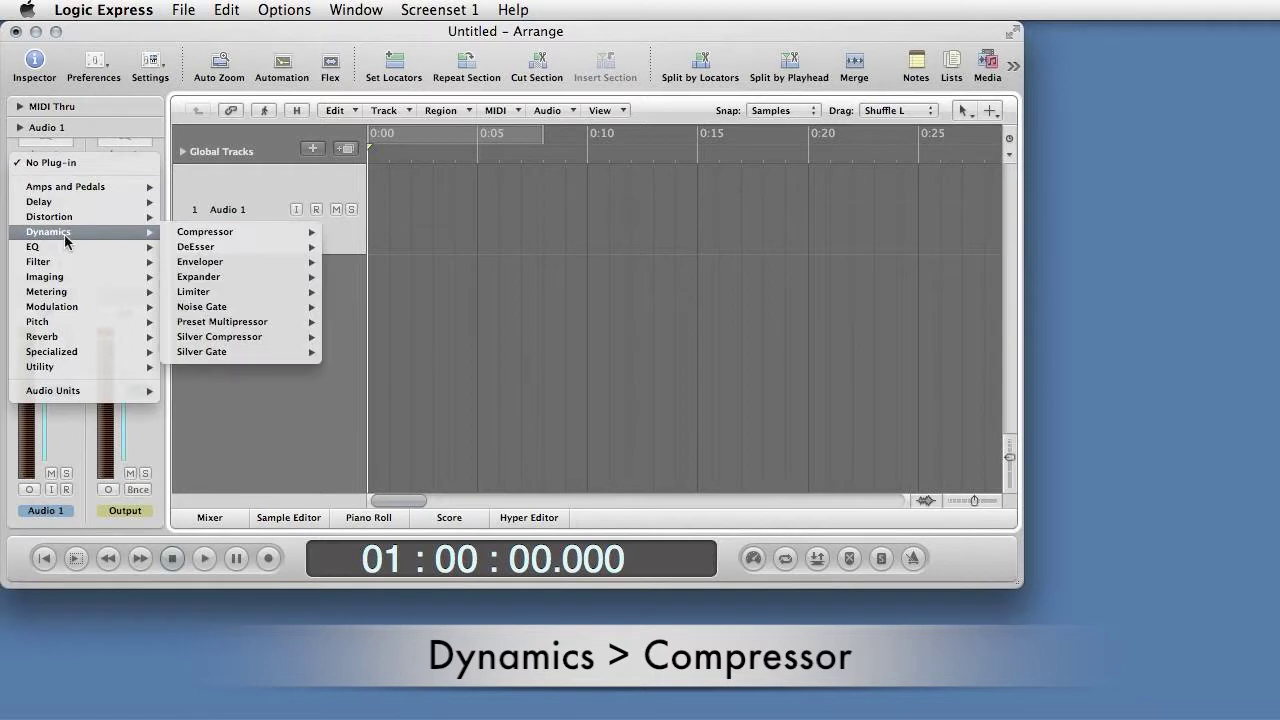
{"action": "mouse_move", "coordinate": [210, 232]}
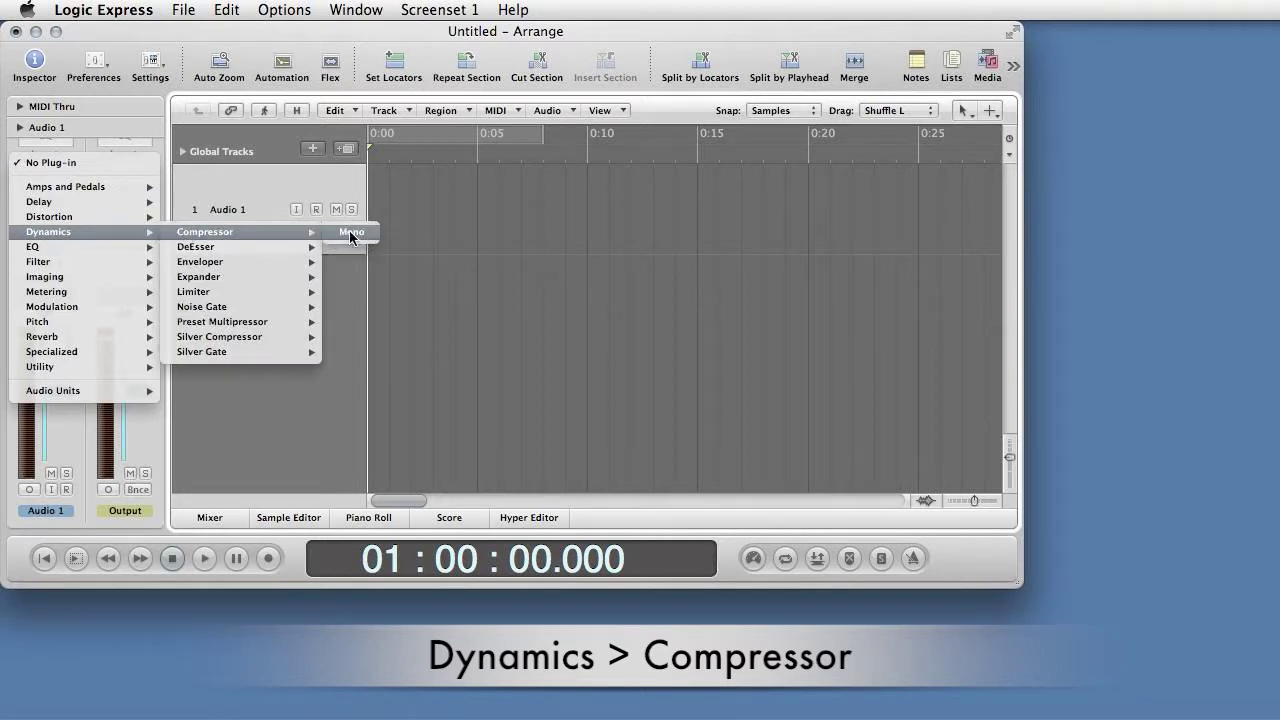
{"action": "left_click", "coordinate": [350, 231]}
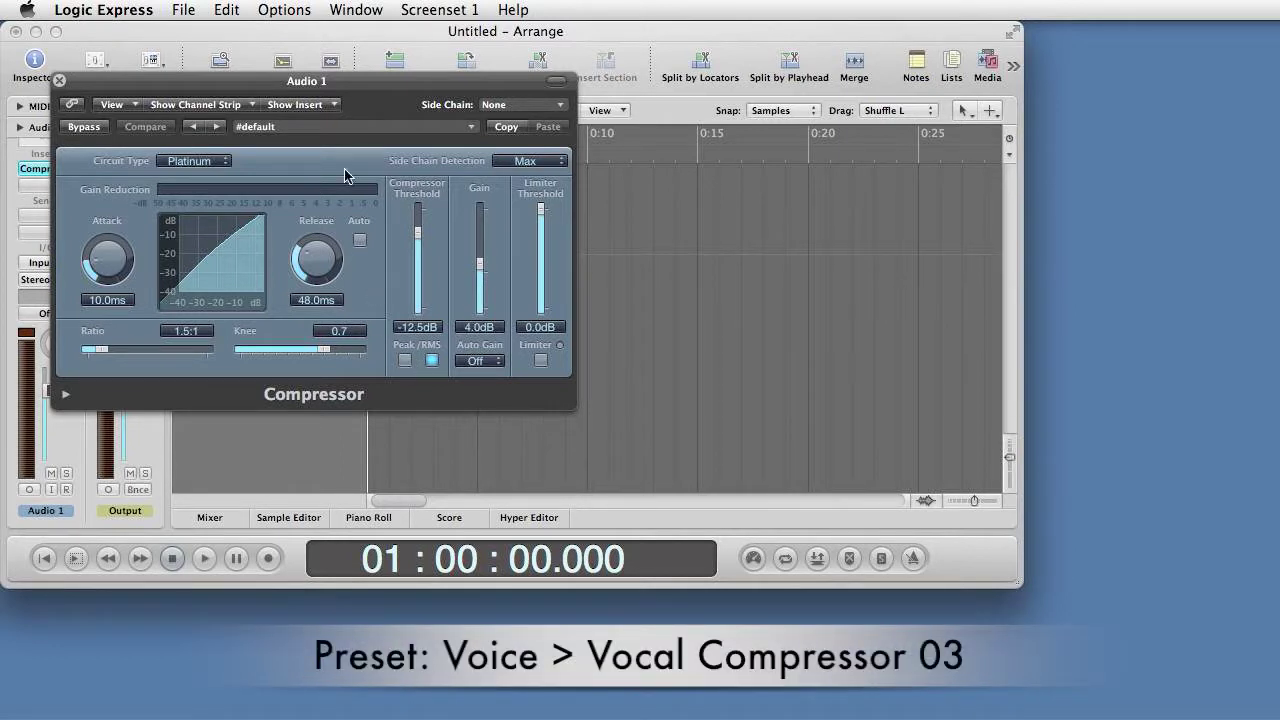
Step: Load the Vocal Compressor 03 preset on the Compressor and close its window
{"action": "left_click", "coordinate": [352, 130]}
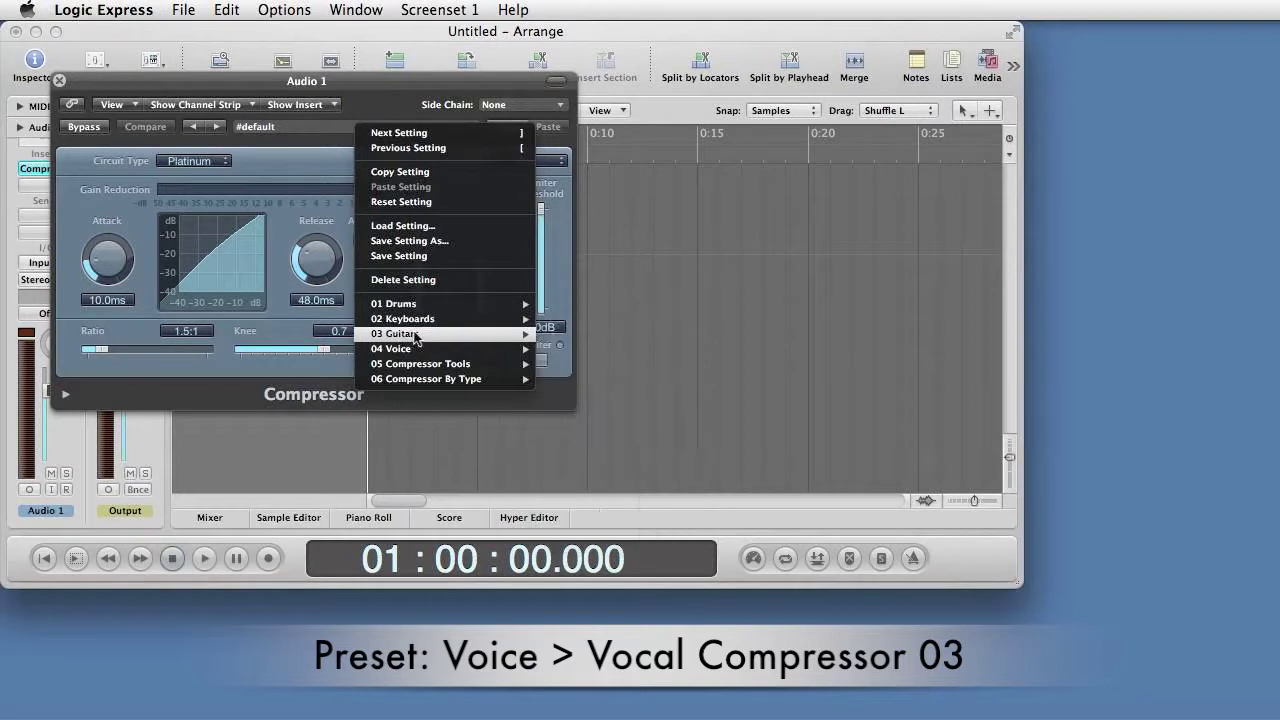
{"action": "mouse_move", "coordinate": [418, 350]}
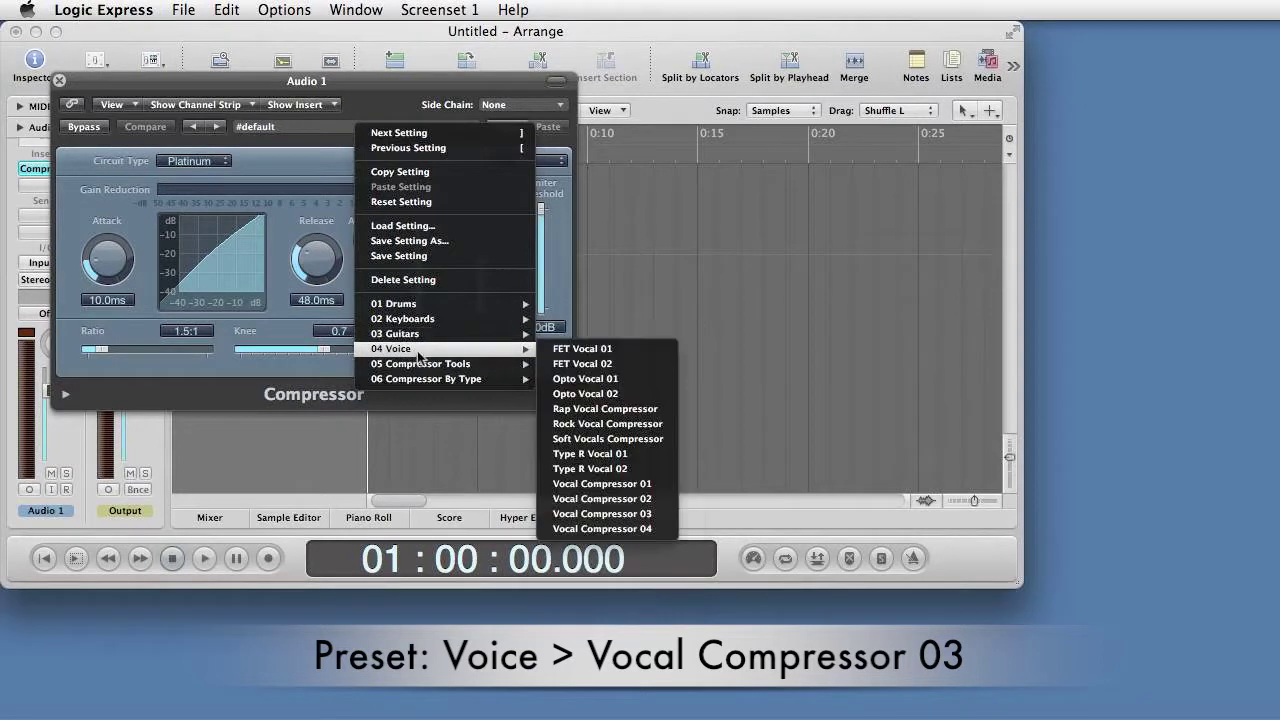
{"action": "left_click", "coordinate": [573, 515]}
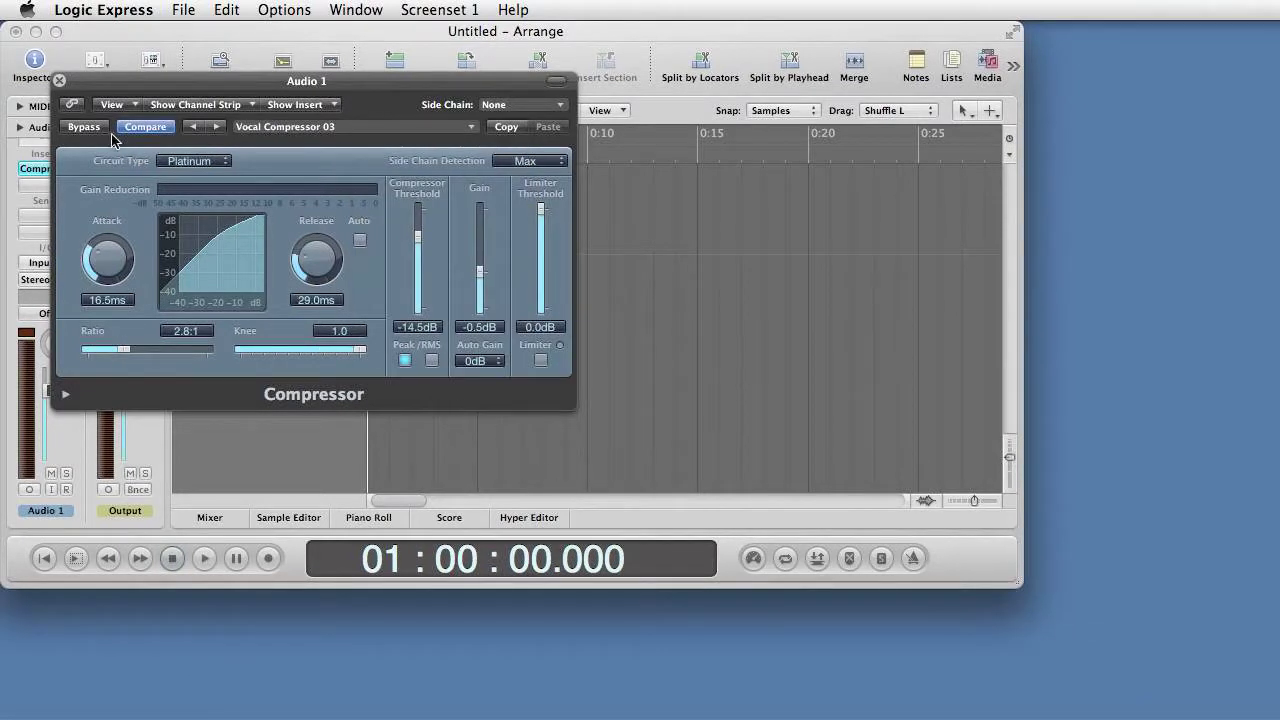
{"action": "left_click", "coordinate": [59, 80]}
Step: Insert a mono Limiter from Dynamics into the next insert slot on Audio 1
{"action": "left_click", "coordinate": [57, 186]}
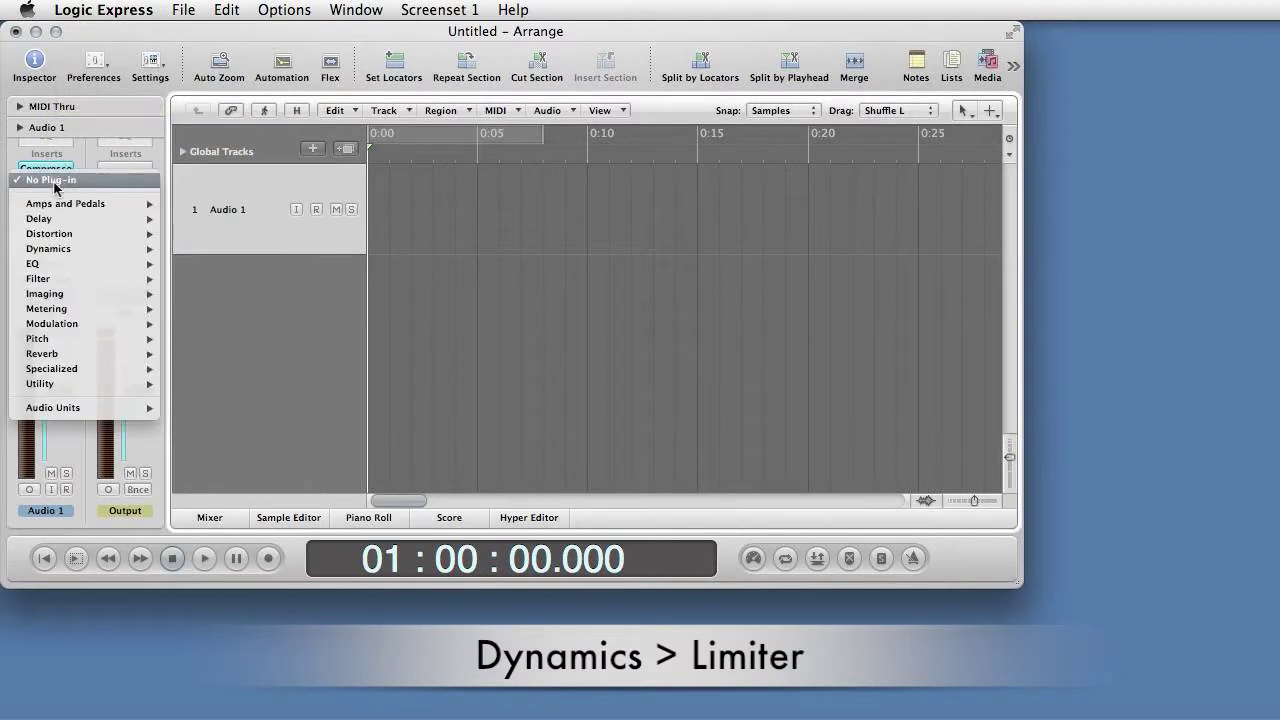
{"action": "mouse_move", "coordinate": [94, 245]}
{"action": "mouse_move", "coordinate": [228, 280]}
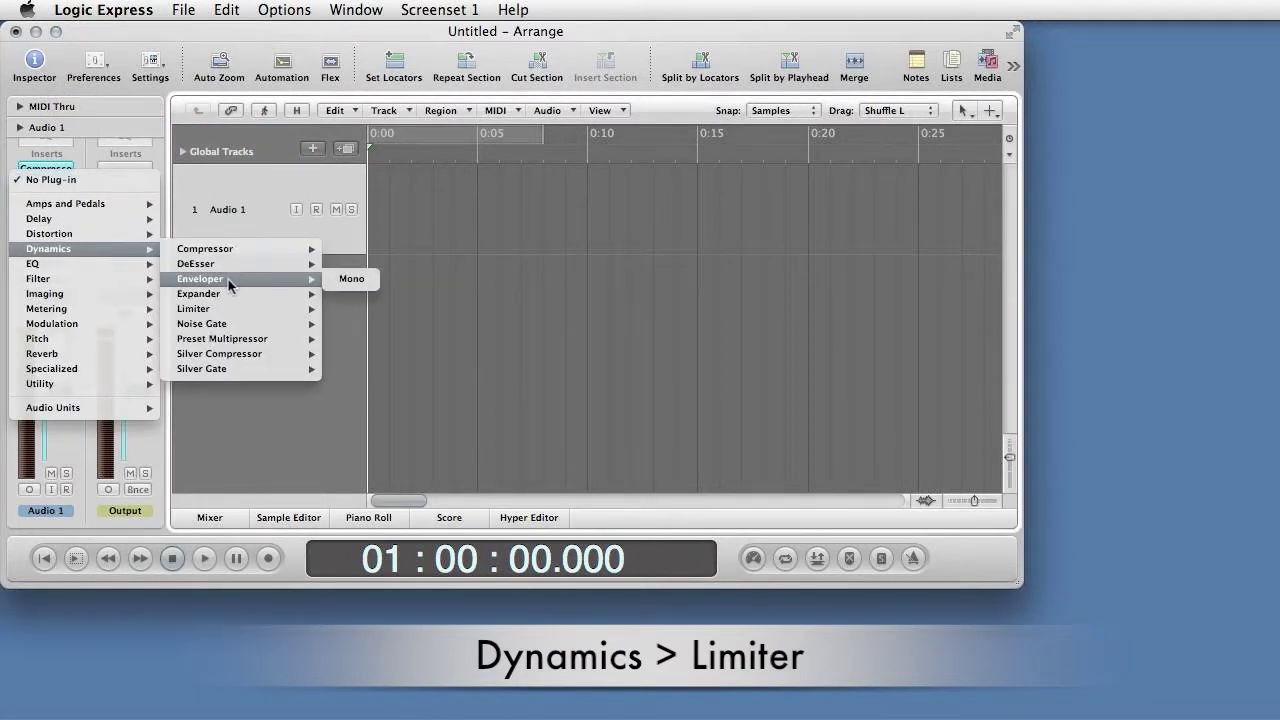
{"action": "mouse_move", "coordinate": [233, 308]}
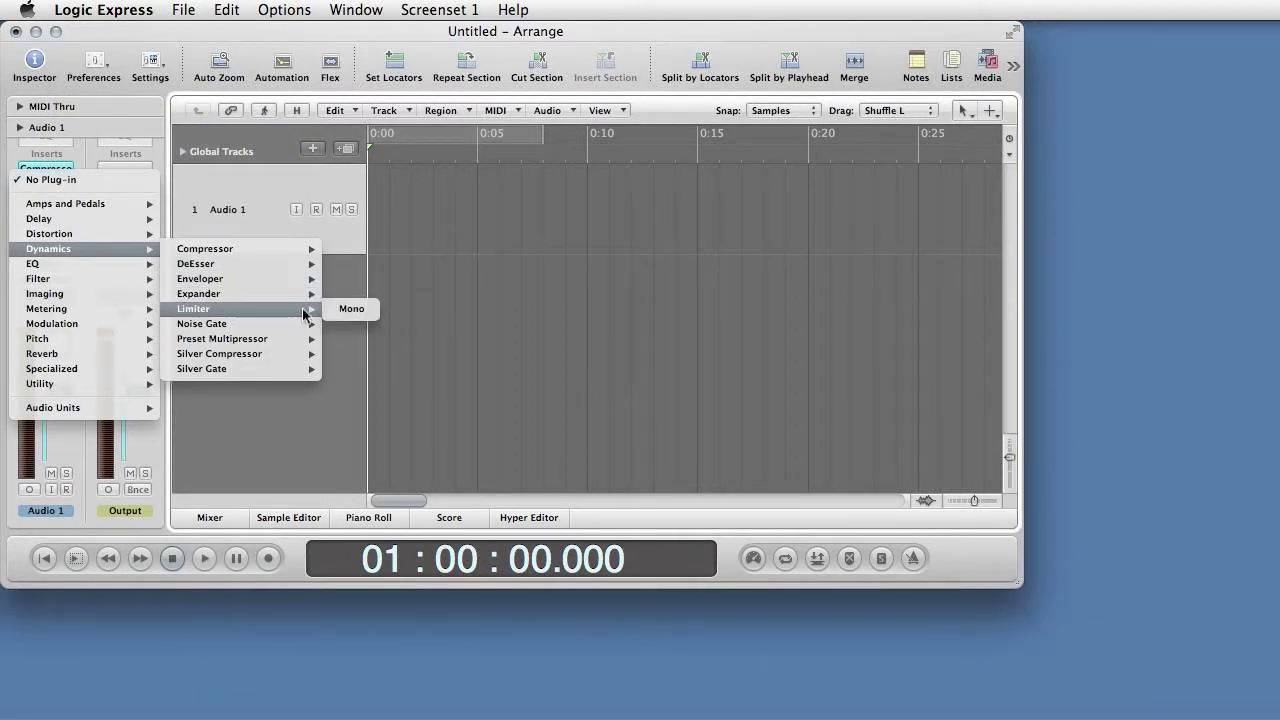
{"action": "left_click", "coordinate": [345, 311]}
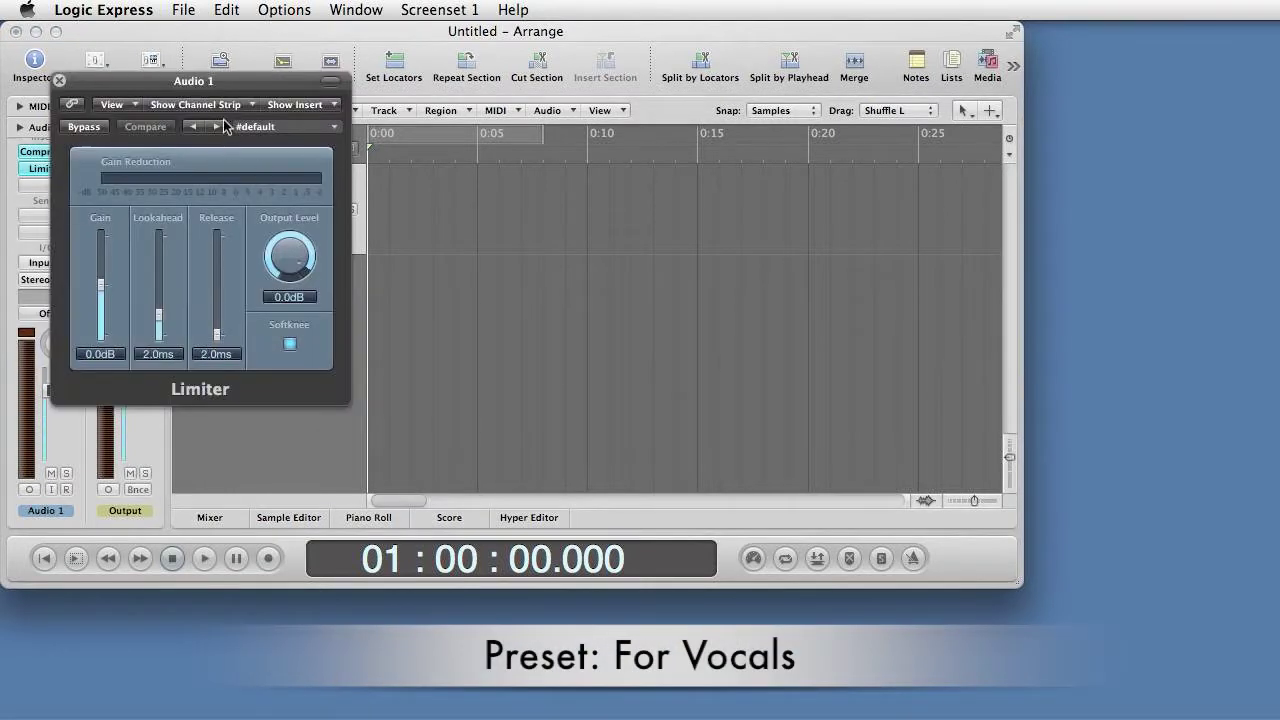
Step: Load the Limiter's For Vocals preset, then bypass both the Compressor and Limiter
{"action": "left_click", "coordinate": [243, 126]}
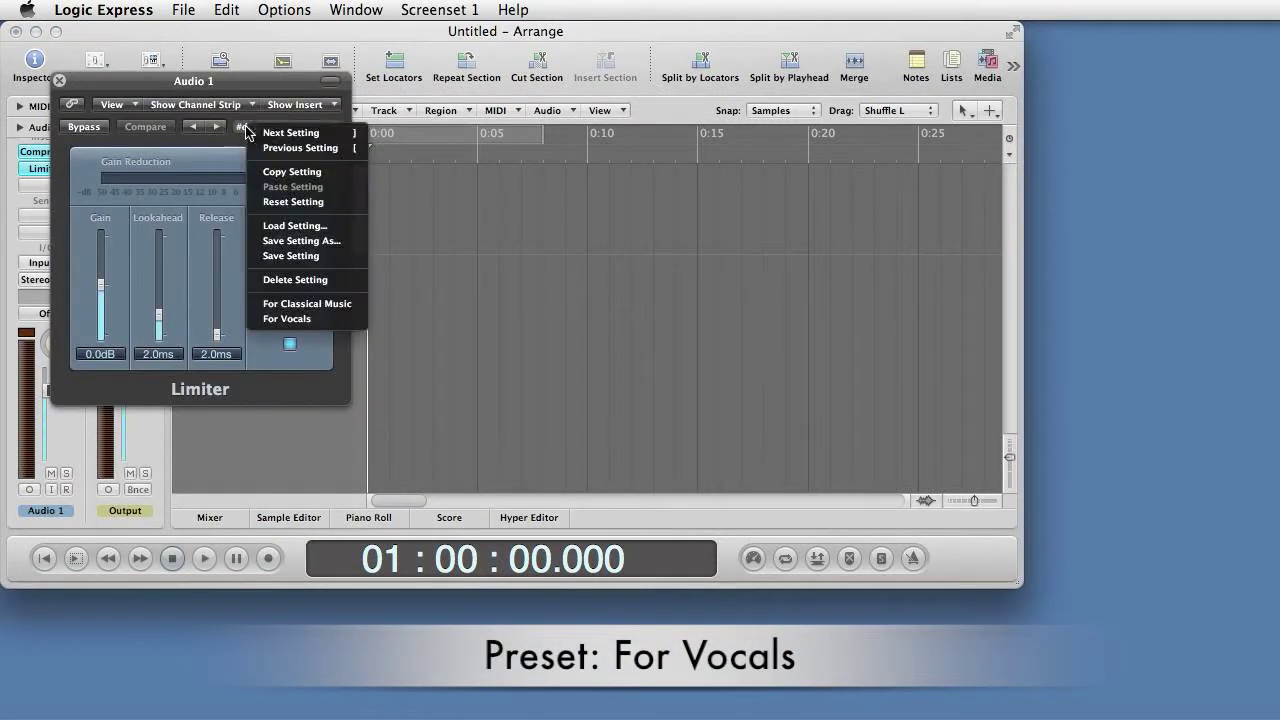
{"action": "left_click", "coordinate": [299, 318]}
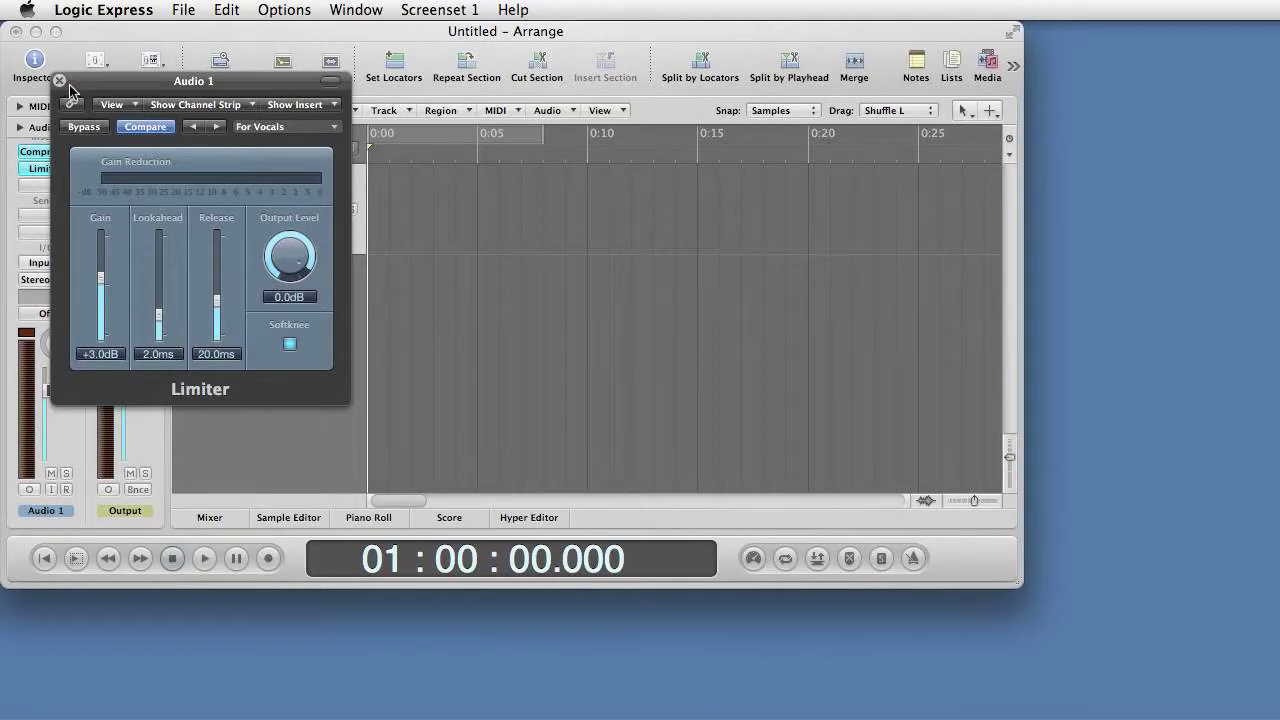
{"action": "left_click", "coordinate": [61, 82]}
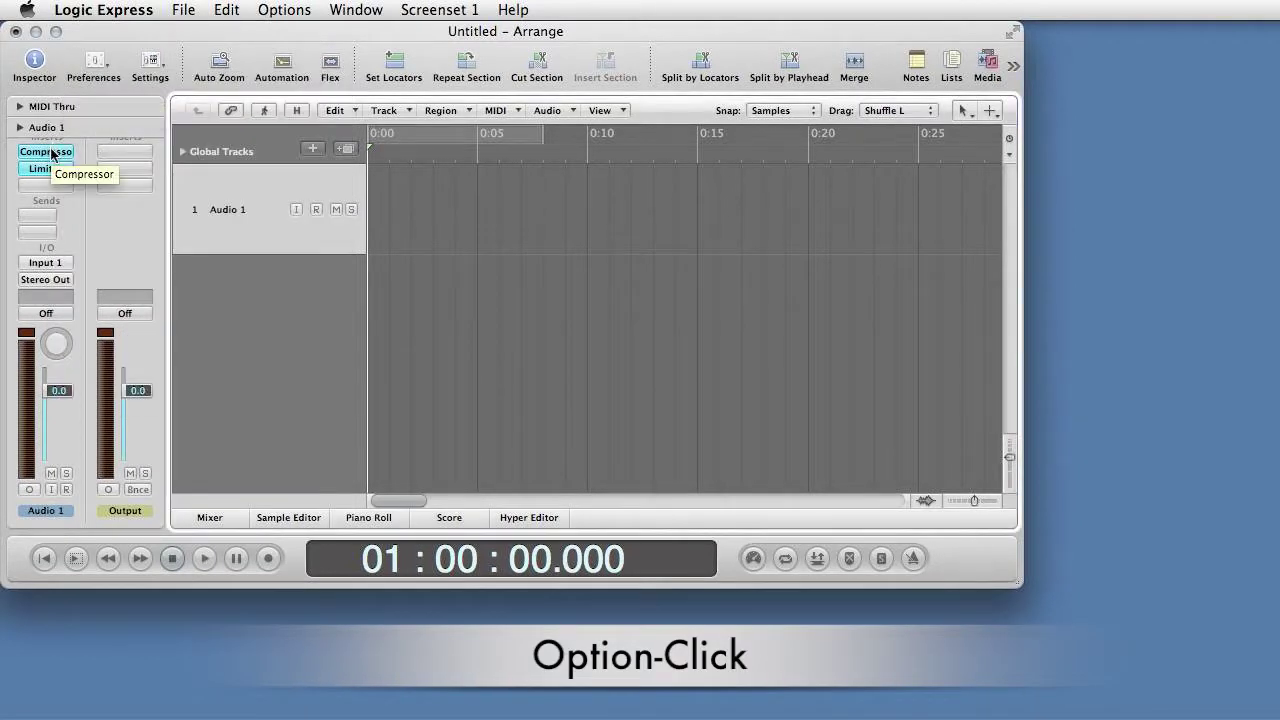
{"action": "left_click", "coordinate": [51, 152], "text": "alt"}
{"action": "left_click", "coordinate": [49, 170], "text": "alt"}
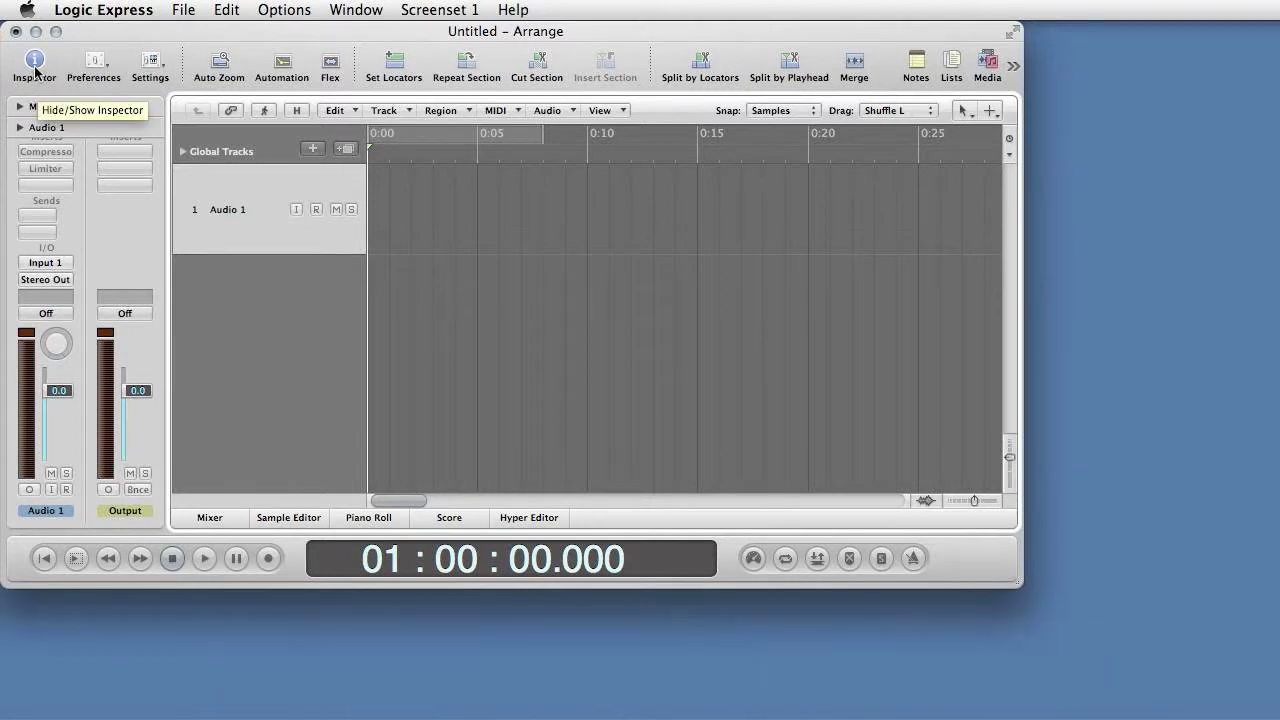
Step: Hide the inspector, add a duplicate-setting audio track, and rename it Characters
{"action": "left_click", "coordinate": [35, 64]}
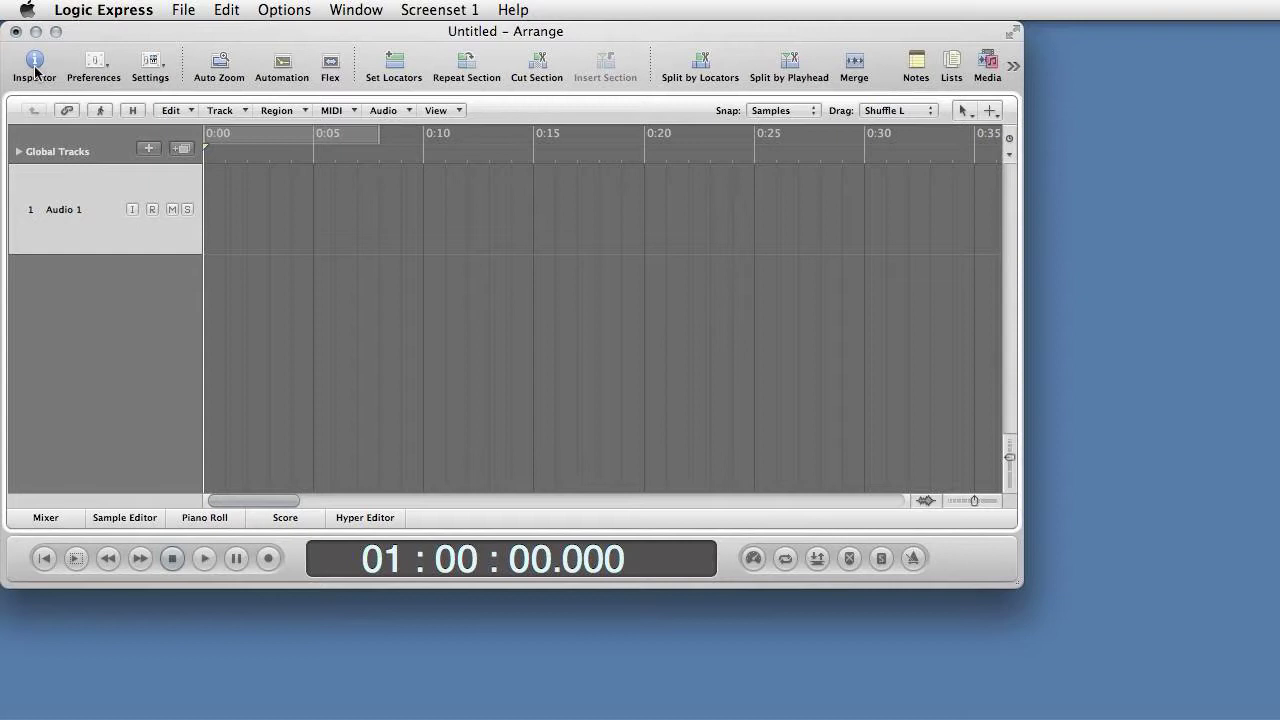
{"action": "left_click", "coordinate": [182, 150]}
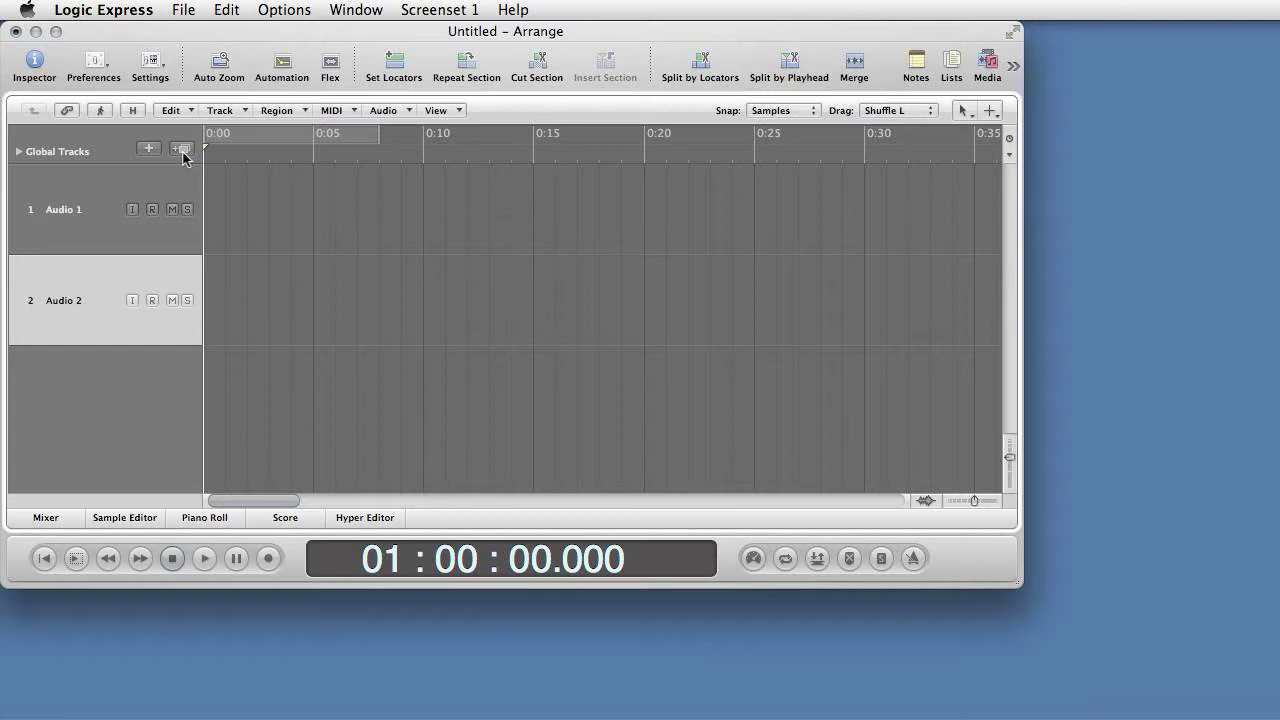
{"action": "double_click", "coordinate": [75, 302]}
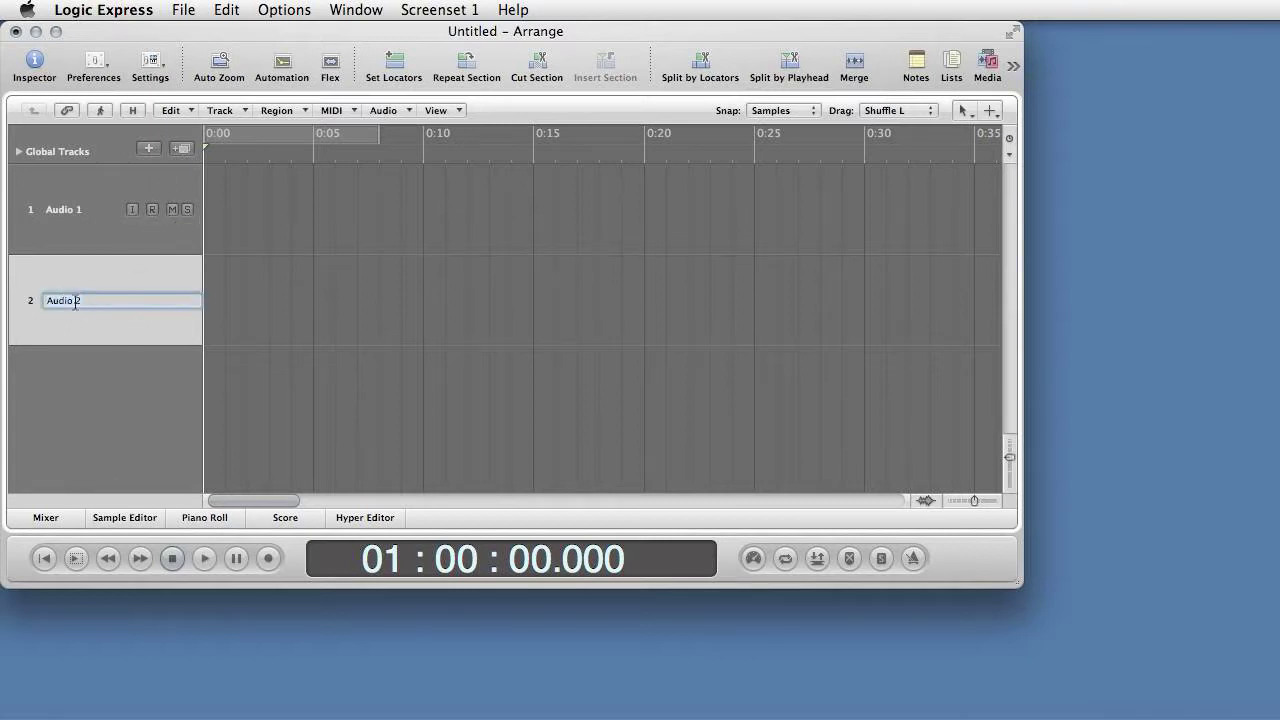
{"action": "type", "text": "Characters"}
{"action": "key", "text": "Return"}
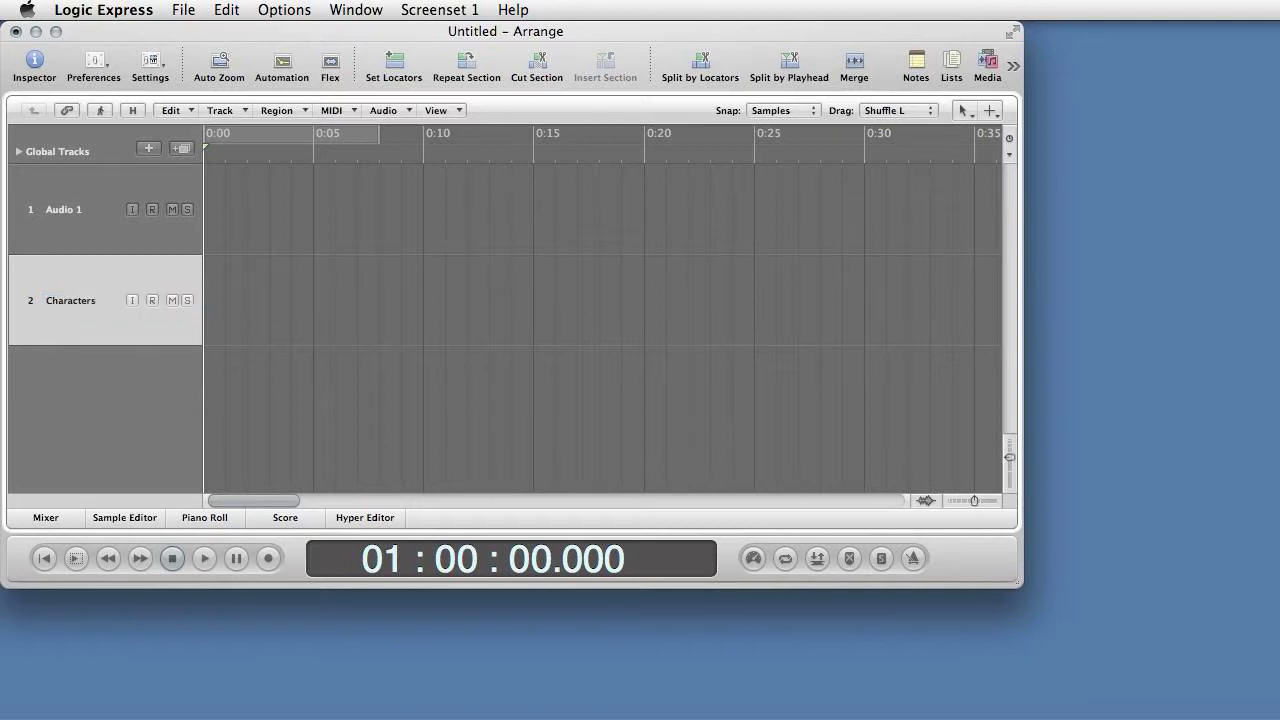
Step: Save the two-track project as the template 'Audiobook Template'
{"action": "left_click", "coordinate": [184, 12]}
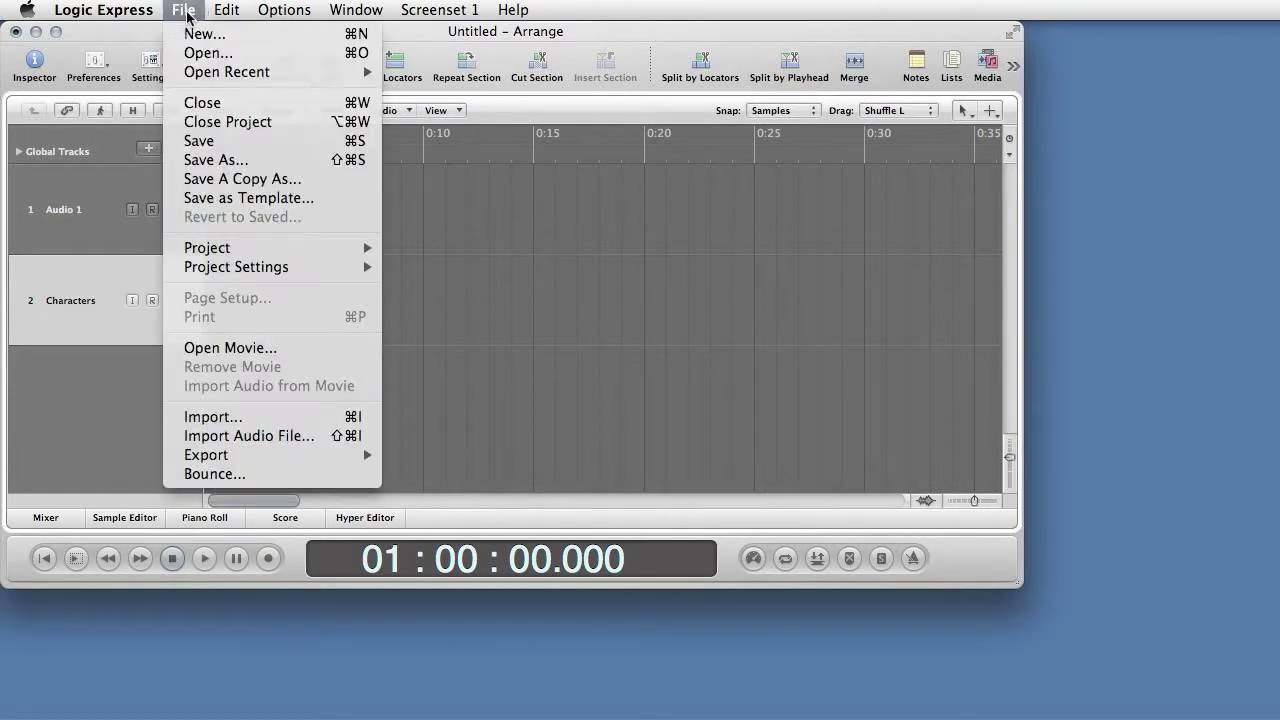
{"action": "left_click", "coordinate": [242, 199]}
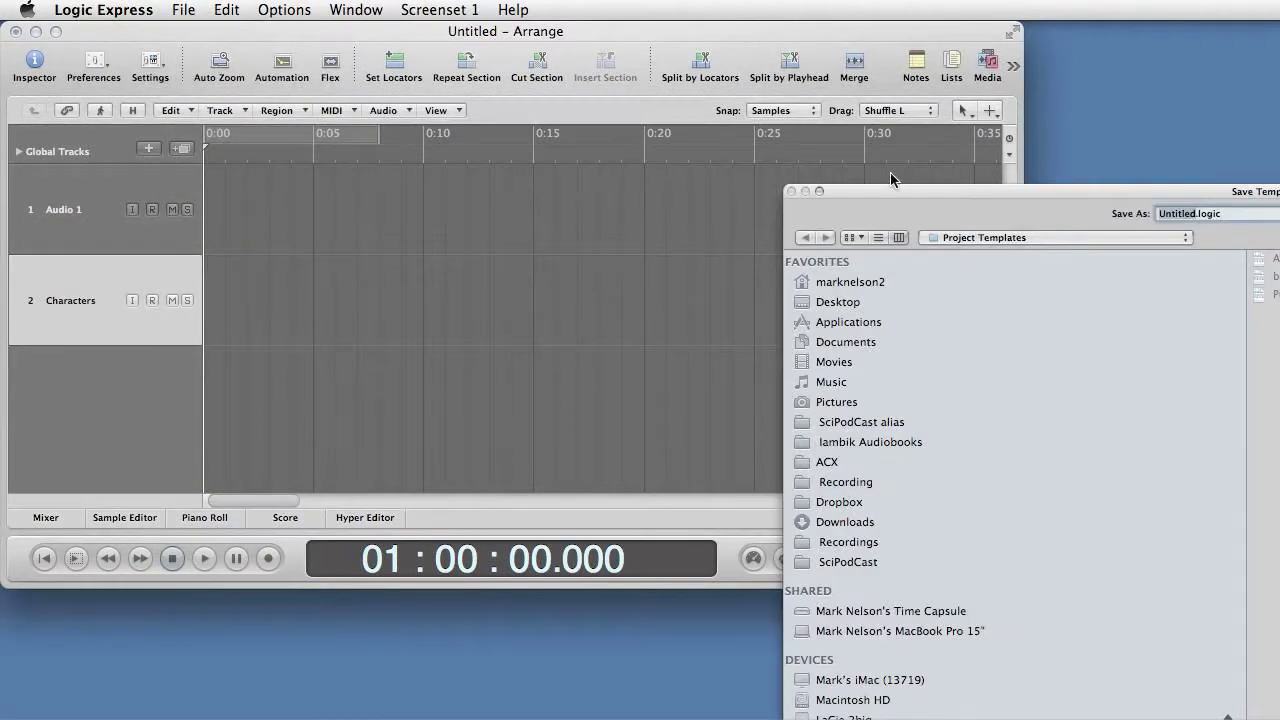
{"action": "left_click_drag", "start_coordinate": [908, 192], "coordinate": [321, 30]}
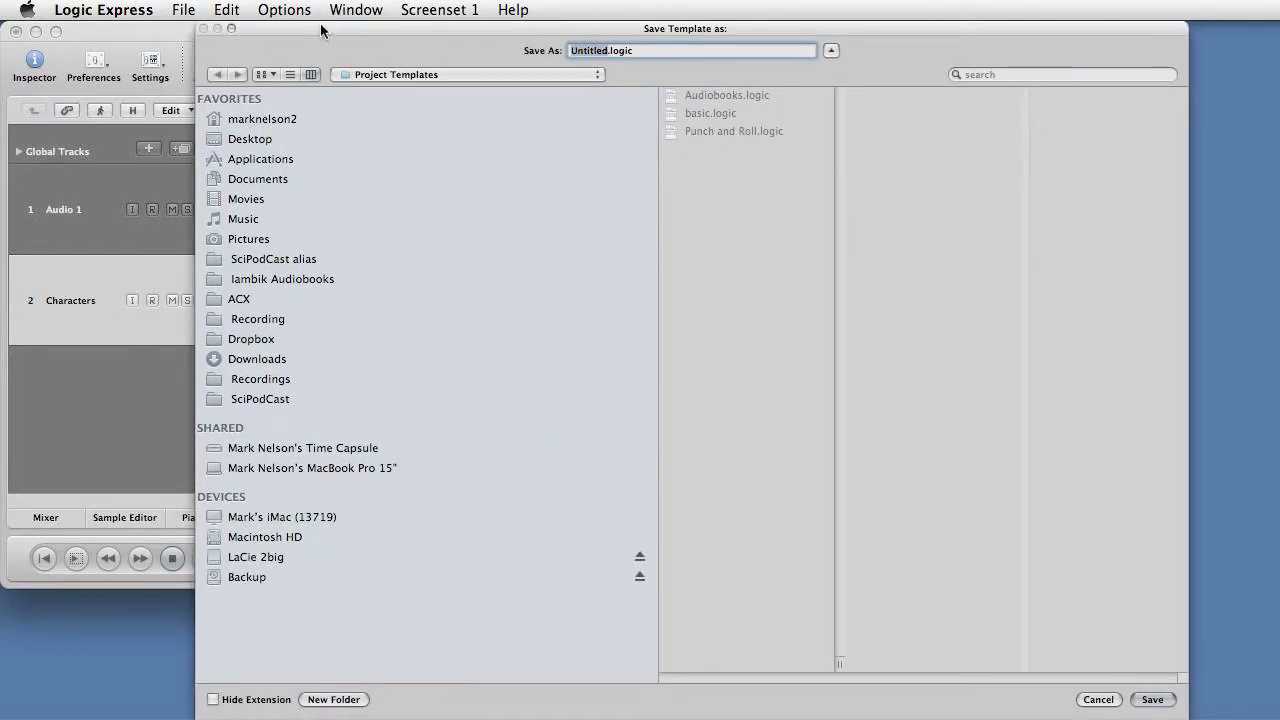
{"action": "type", "text": "Audiobook Temp"}
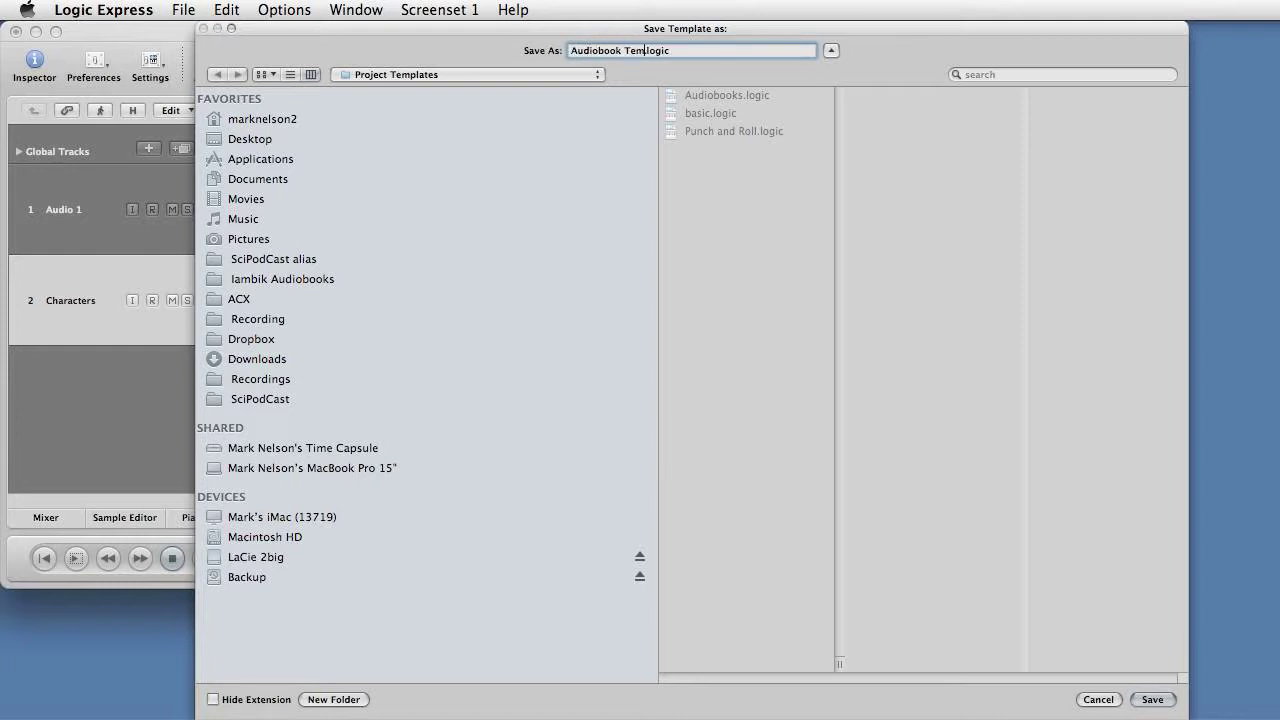
{"action": "type", "text": "late"}
{"action": "left_click", "coordinate": [1152, 699]}
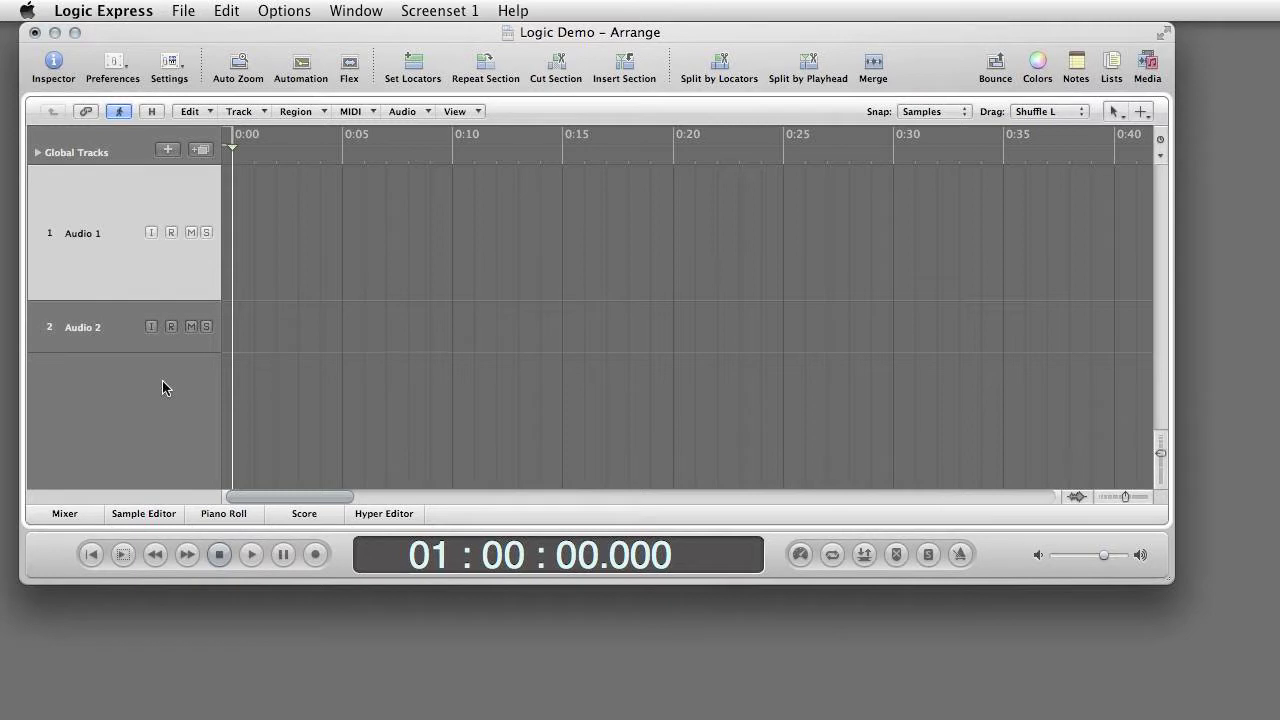
Step: Record-enable Audio 1 and record a roughly 10-second narration take, Logic Demo_1#10
{"action": "left_click", "coordinate": [172, 233]}
{"action": "key", "text": "super+space"}
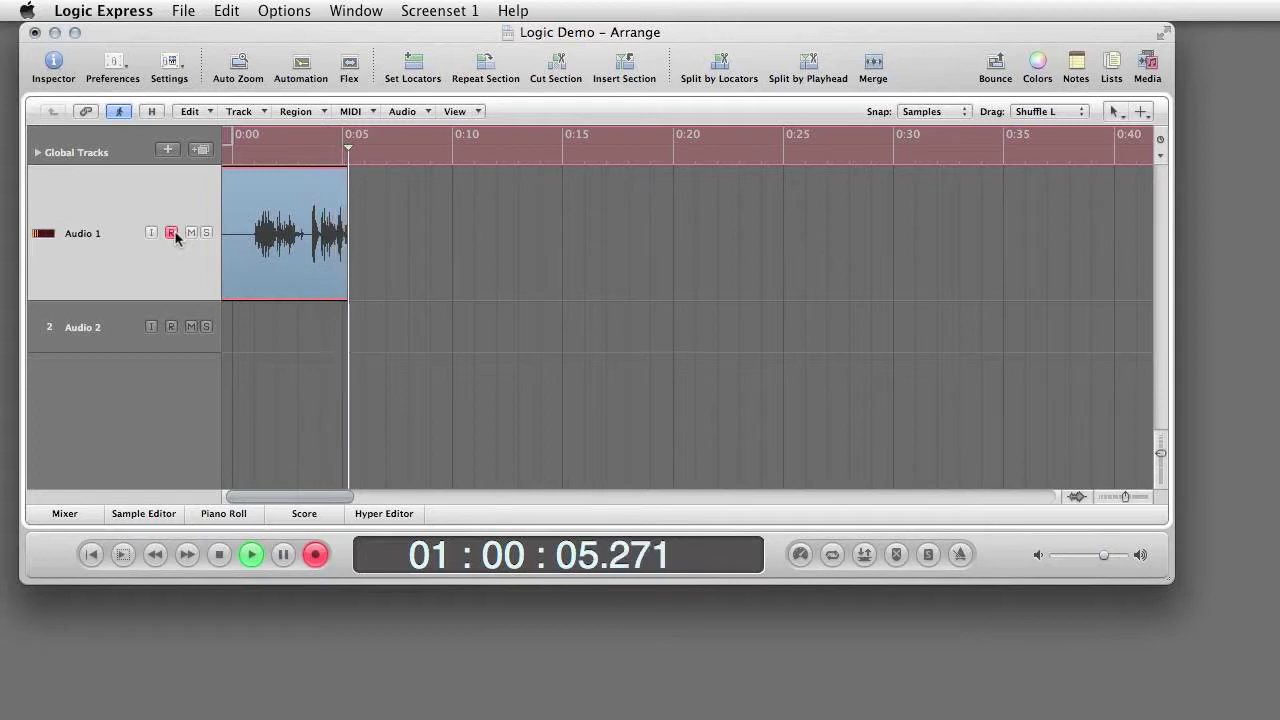
{"action": "key", "text": "space"}
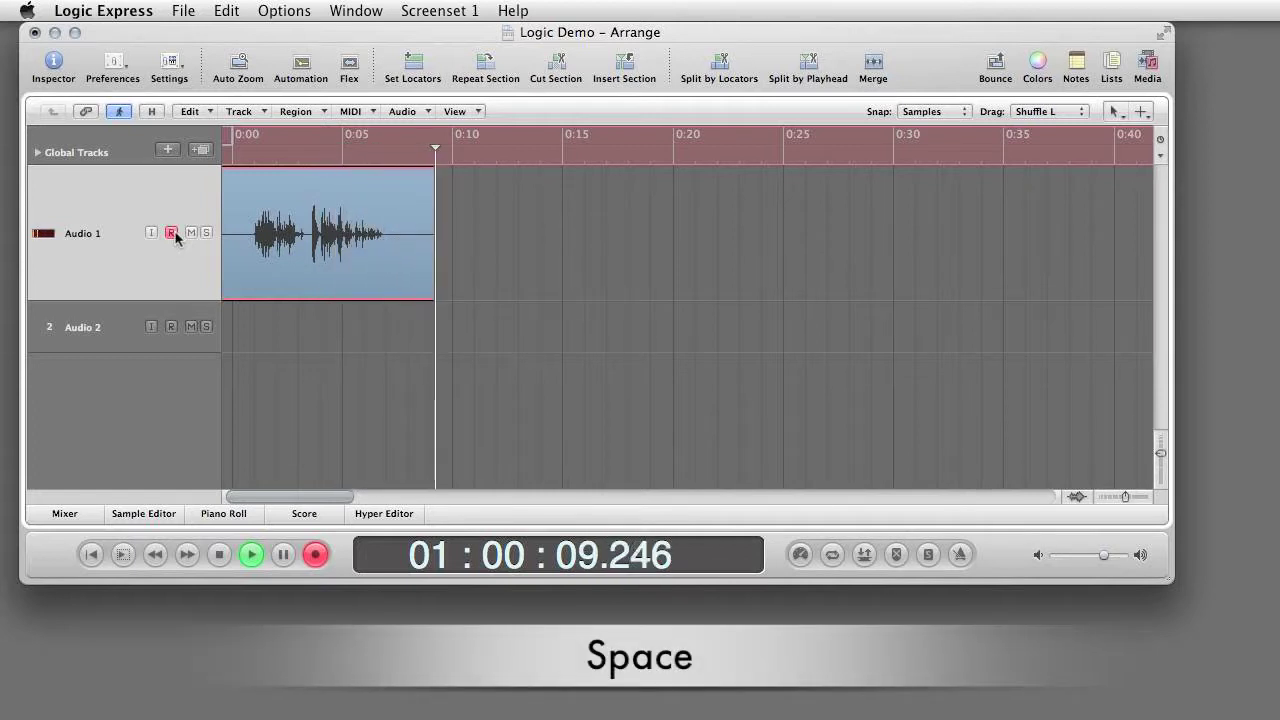
{"action": "key", "text": "space"}
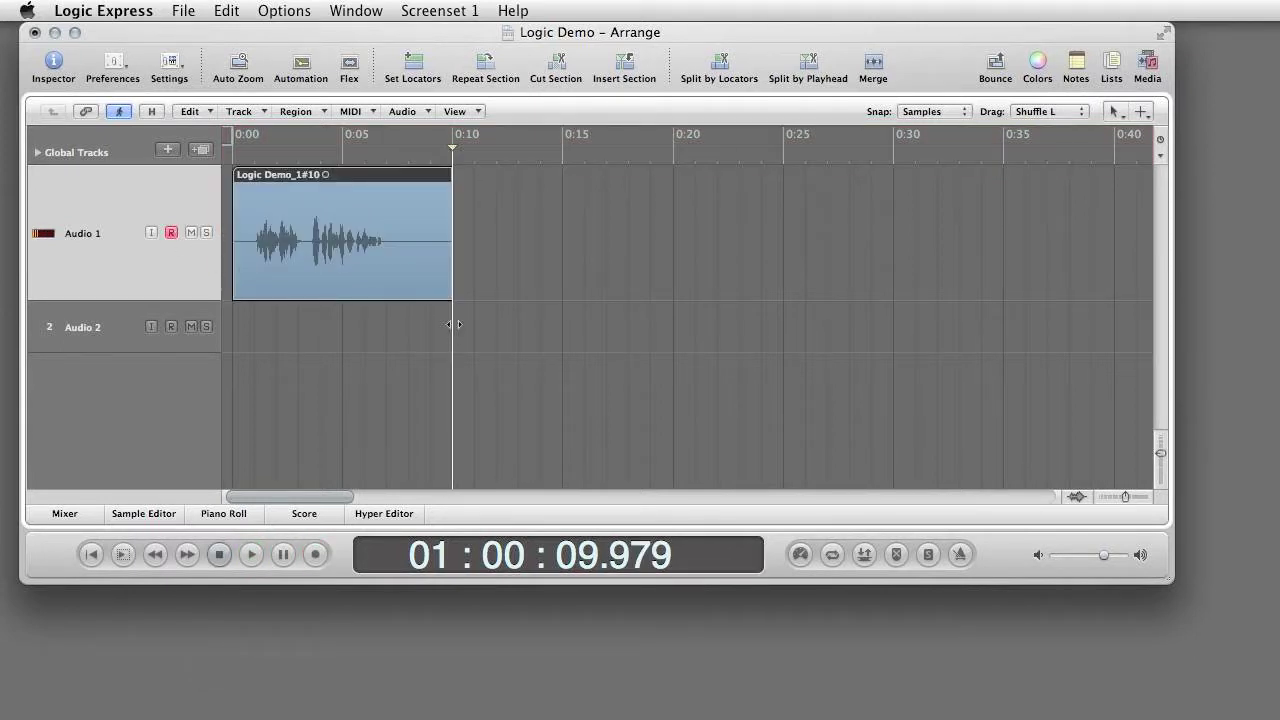
Step: Split the first take at 8.6 s and record a second take until about 0:24
{"action": "left_click_drag", "start_coordinate": [455, 324], "coordinate": [422, 326]}
{"action": "key", "text": "backslash"}
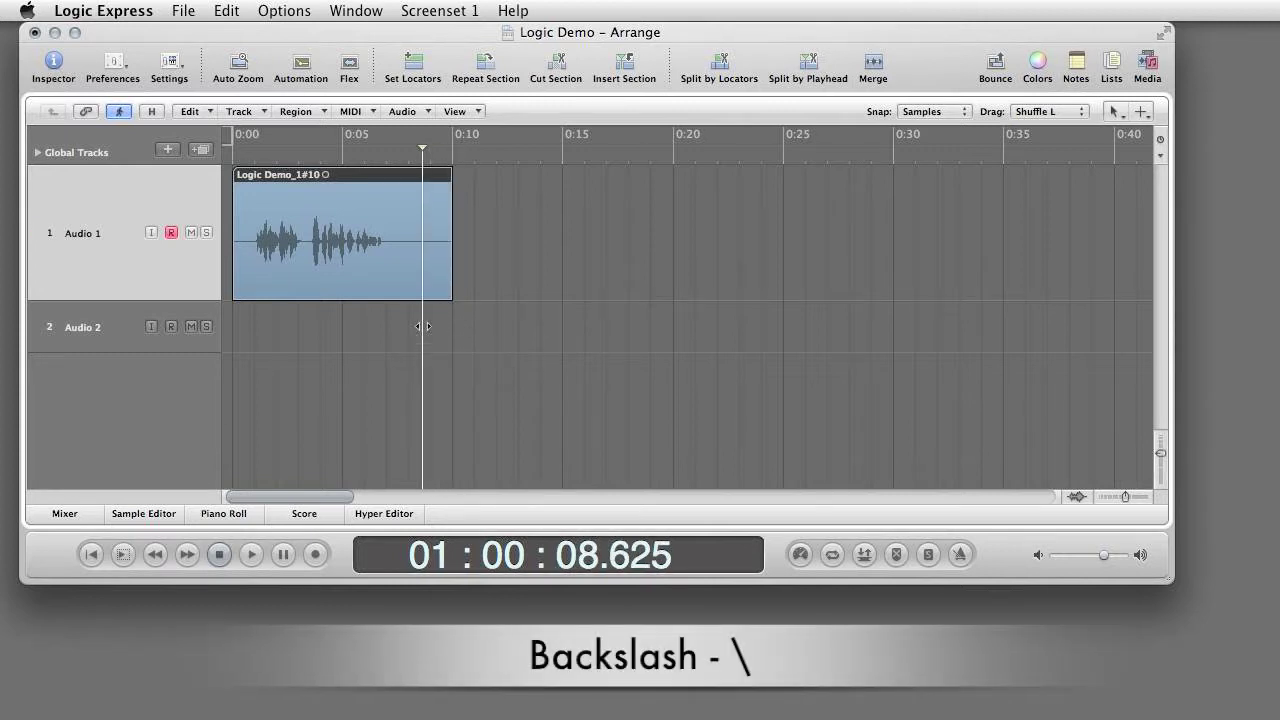
{"action": "key", "text": "backslash"}
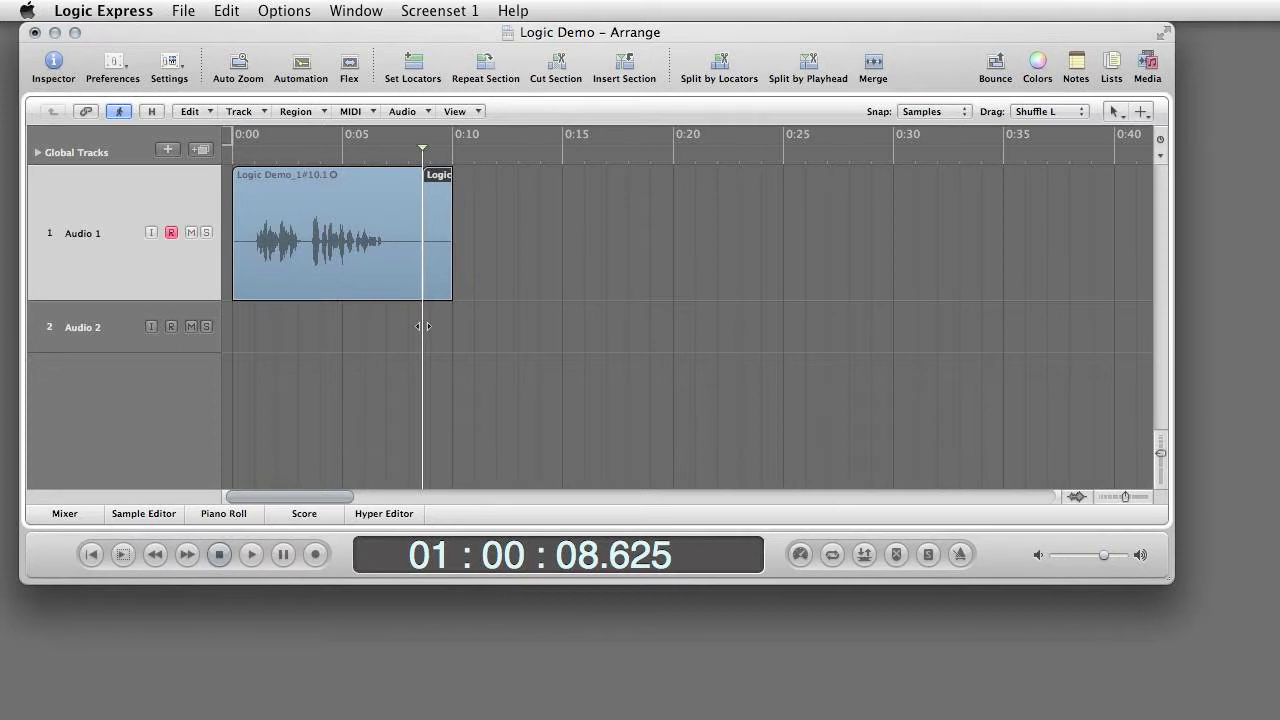
{"action": "key", "text": "super+space"}
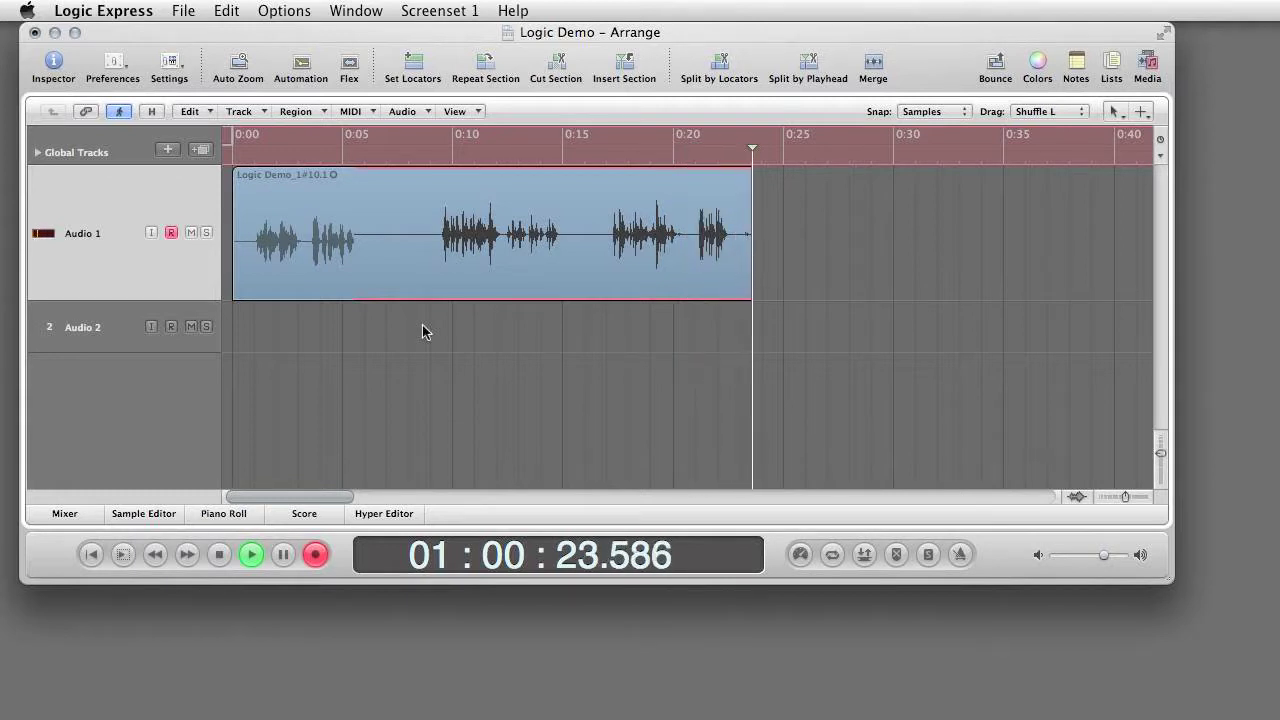
{"action": "key", "text": "space"}
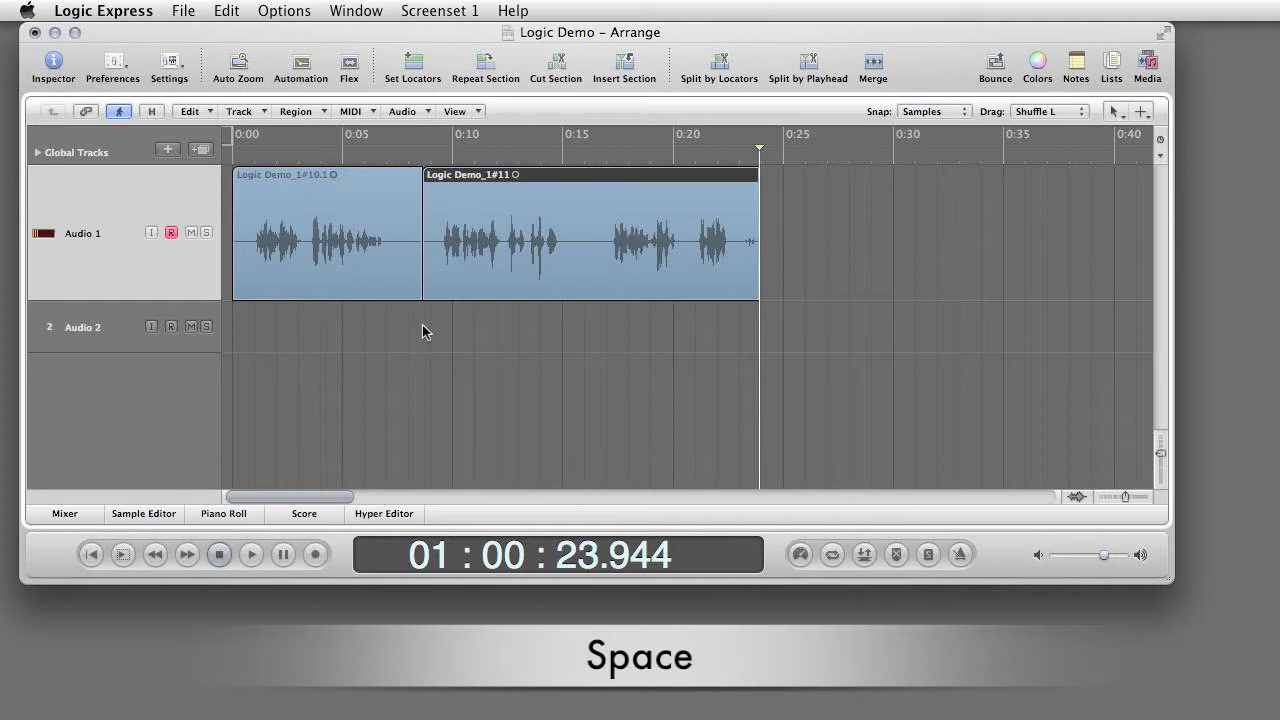
Step: Split the second take at 0:16.5 and record a third take until about 0:29
{"action": "left_click_drag", "start_coordinate": [762, 326], "coordinate": [593, 323]}
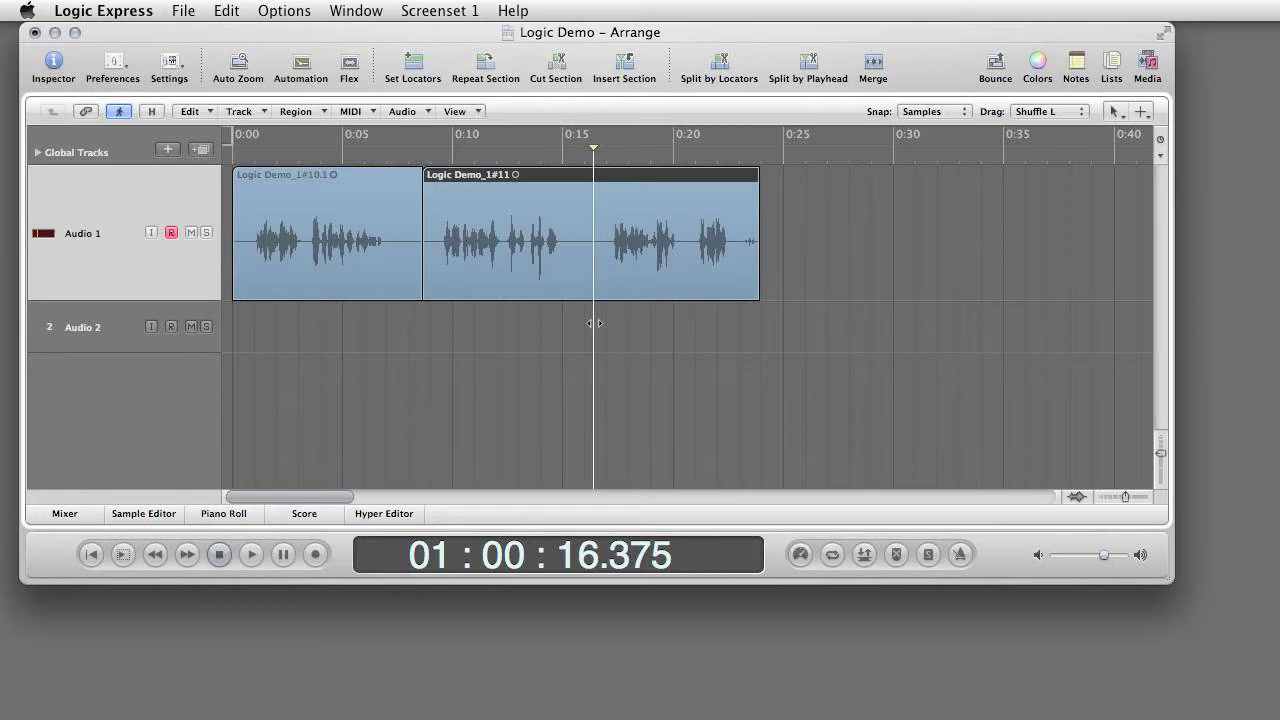
{"action": "key", "text": "backslash"}
{"action": "key", "text": "super+space"}
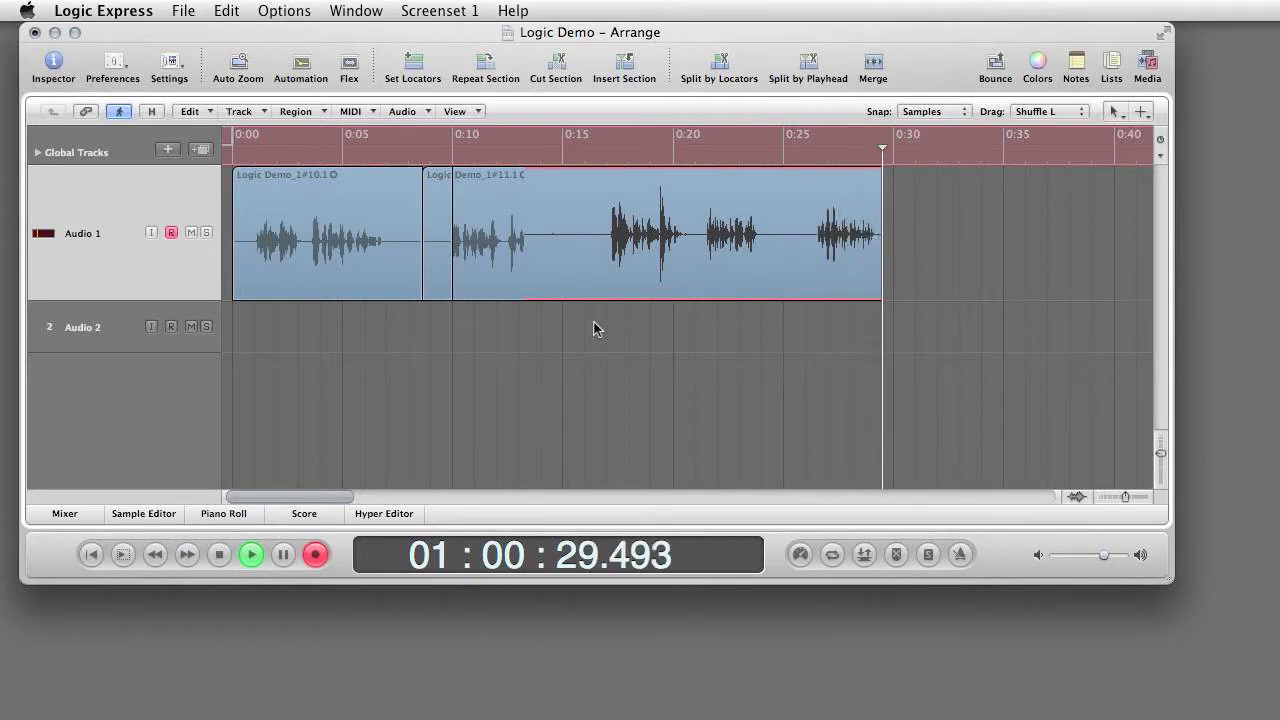
{"action": "key", "text": "space"}
Step: Split the third take at 0:25, discard two attempts, and keep a take ending near 0:33
{"action": "left_click_drag", "start_coordinate": [887, 321], "coordinate": [788, 316]}
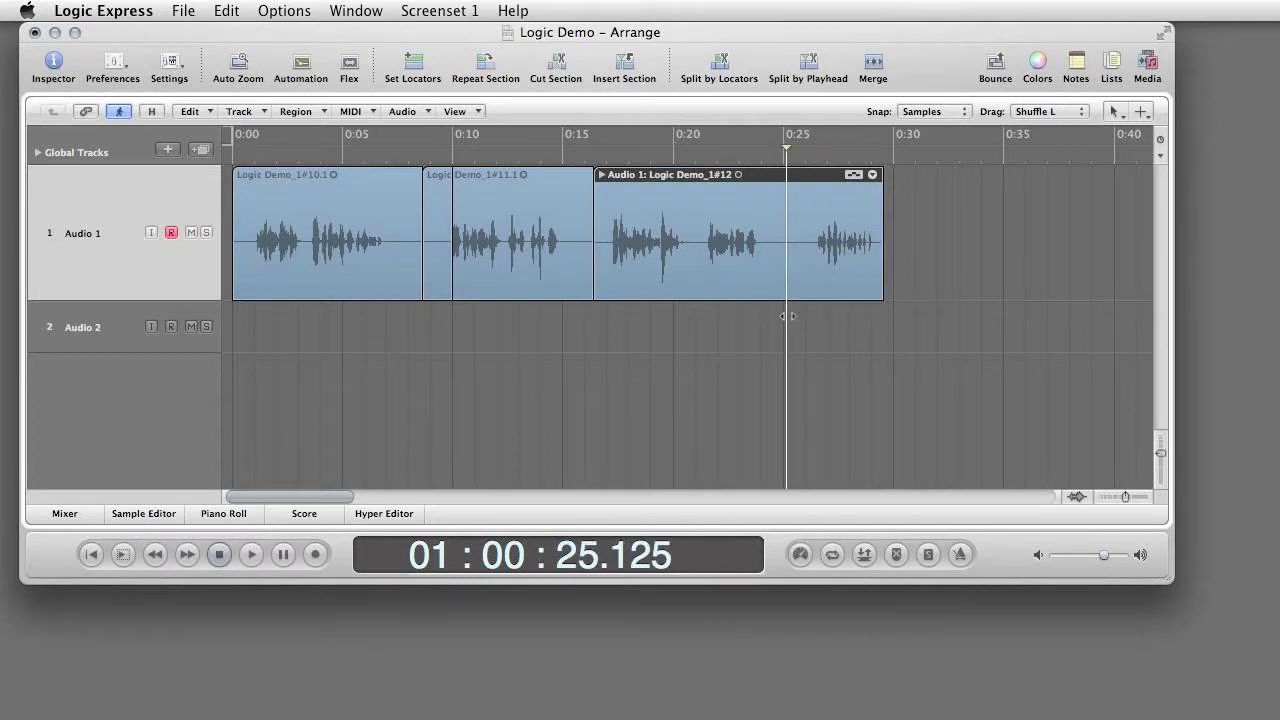
{"action": "key", "text": "backslash"}
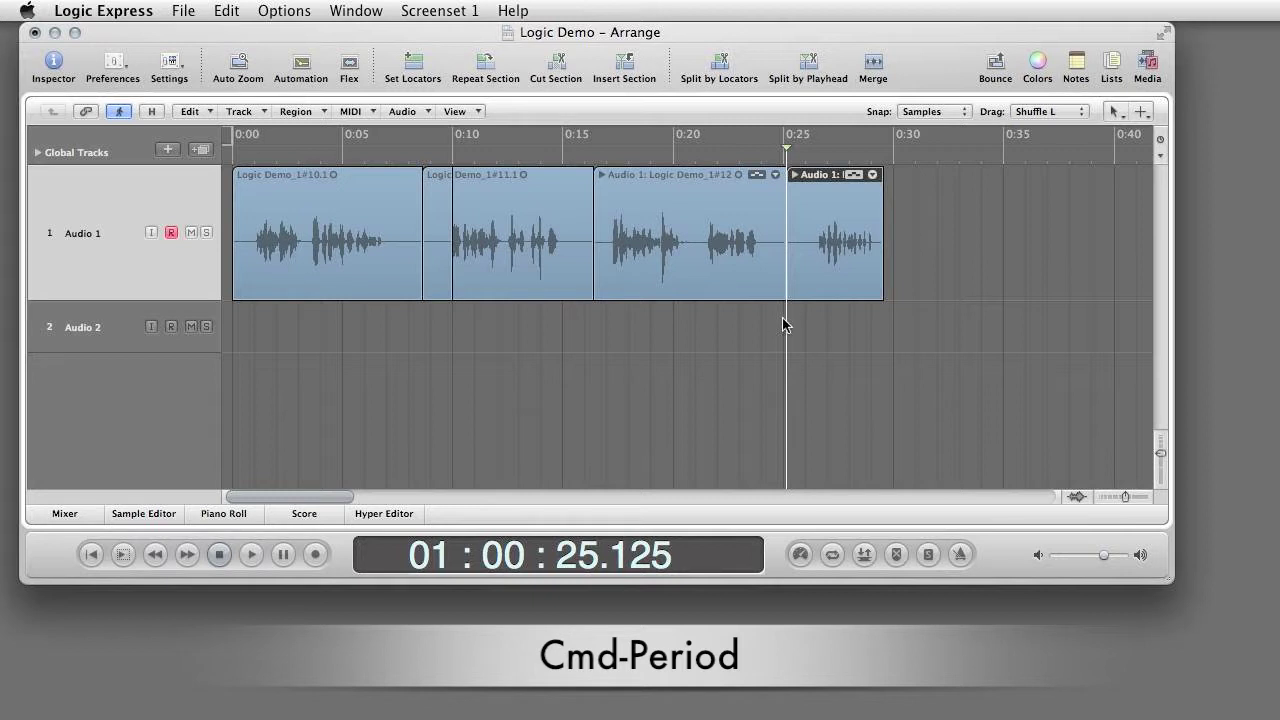
{"action": "key", "text": "r"}
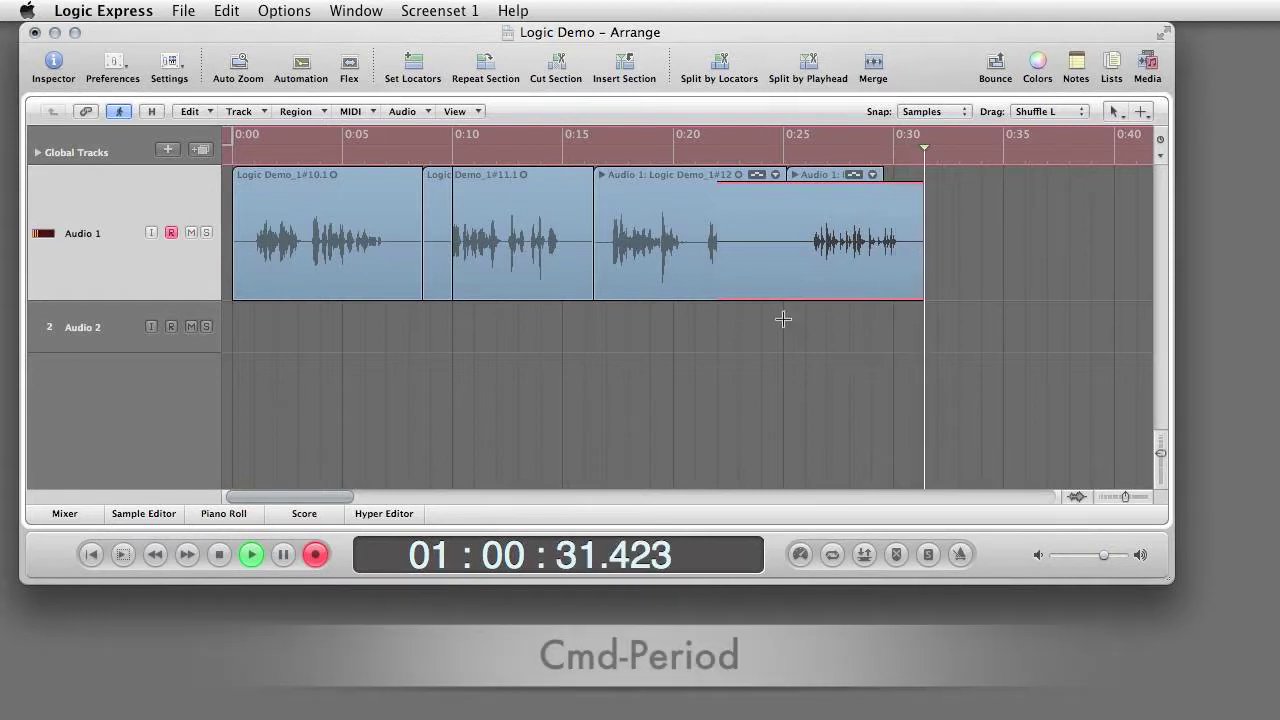
{"action": "key", "text": "super+period"}
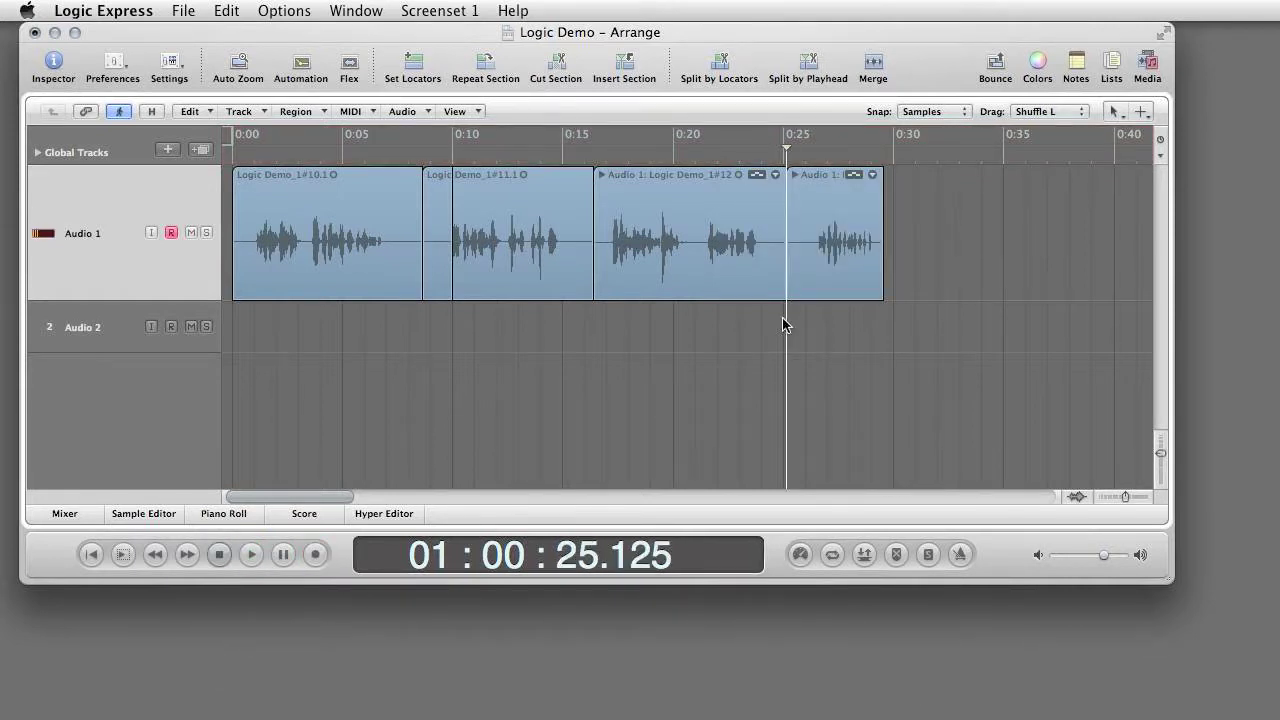
{"action": "key", "text": "super+space"}
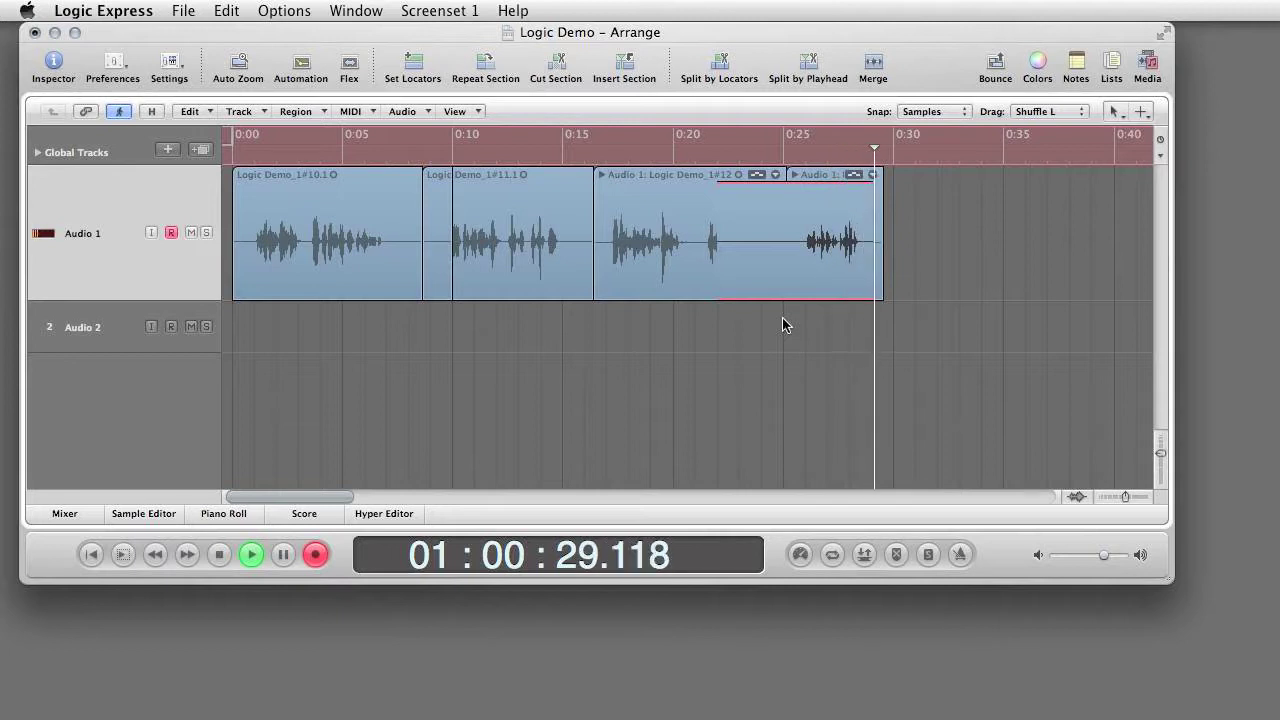
{"action": "key", "text": "super+period"}
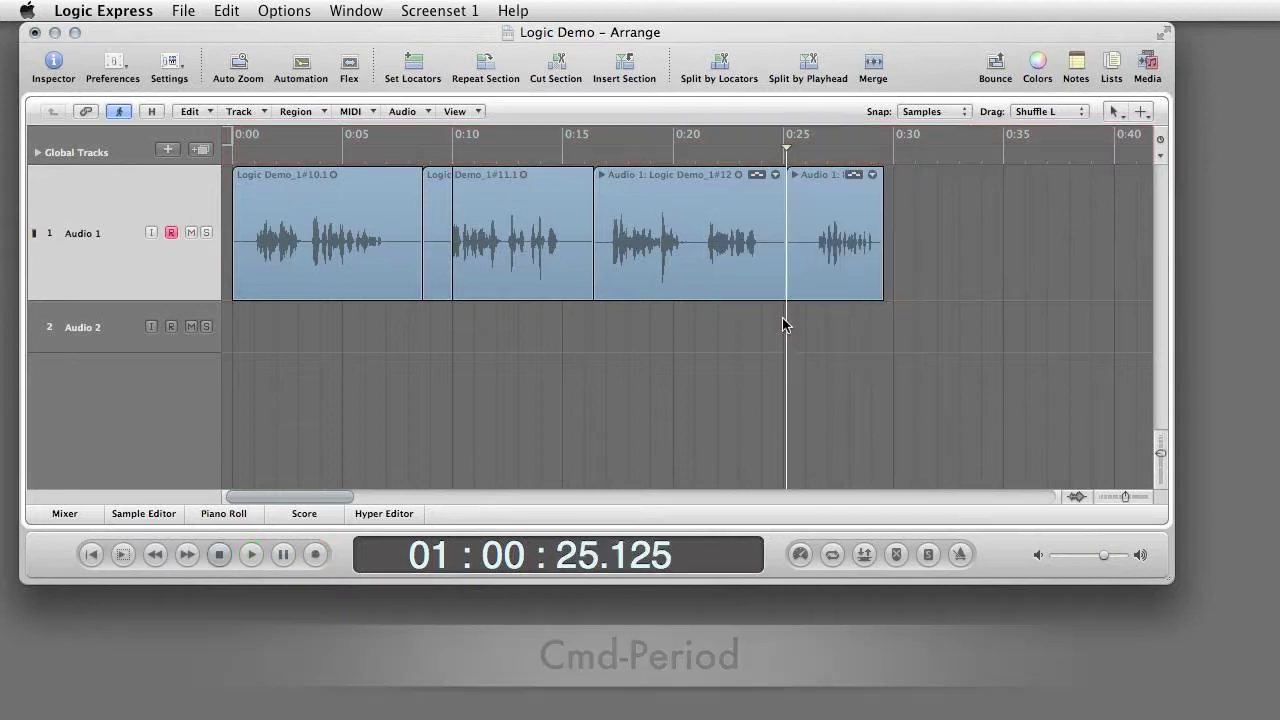
{"action": "key", "text": "super+space"}
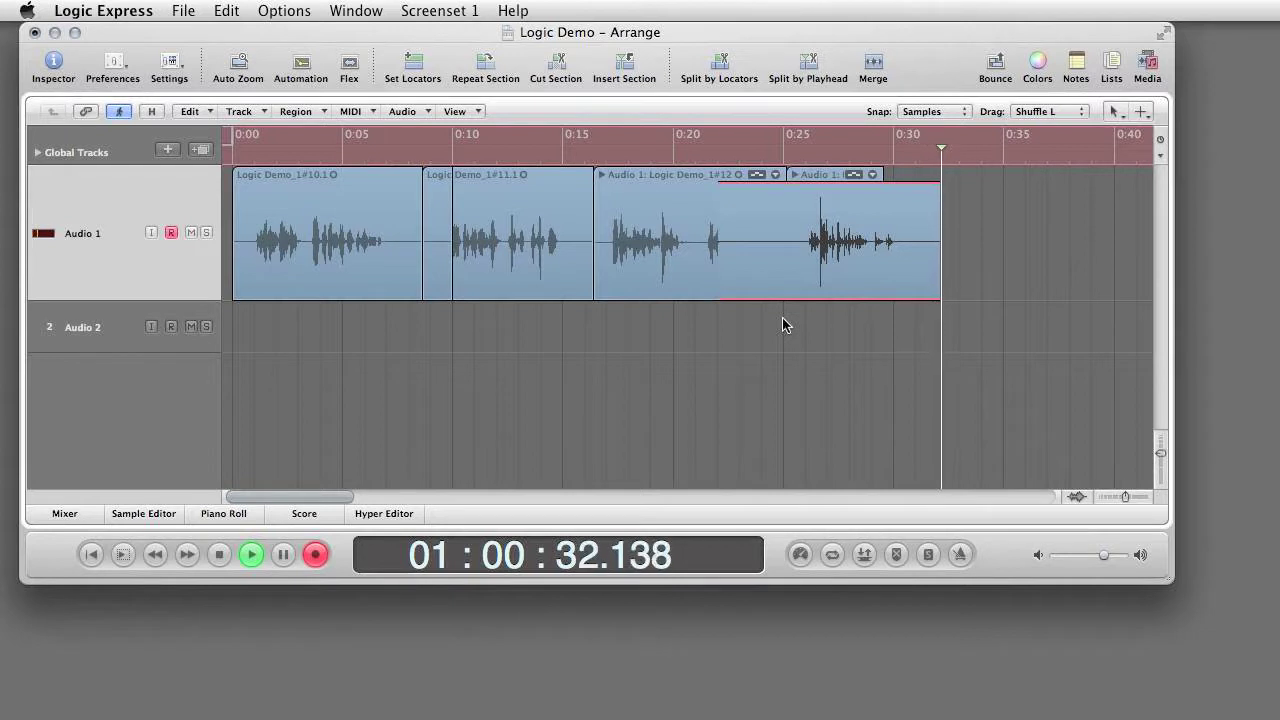
{"action": "key", "text": "space"}
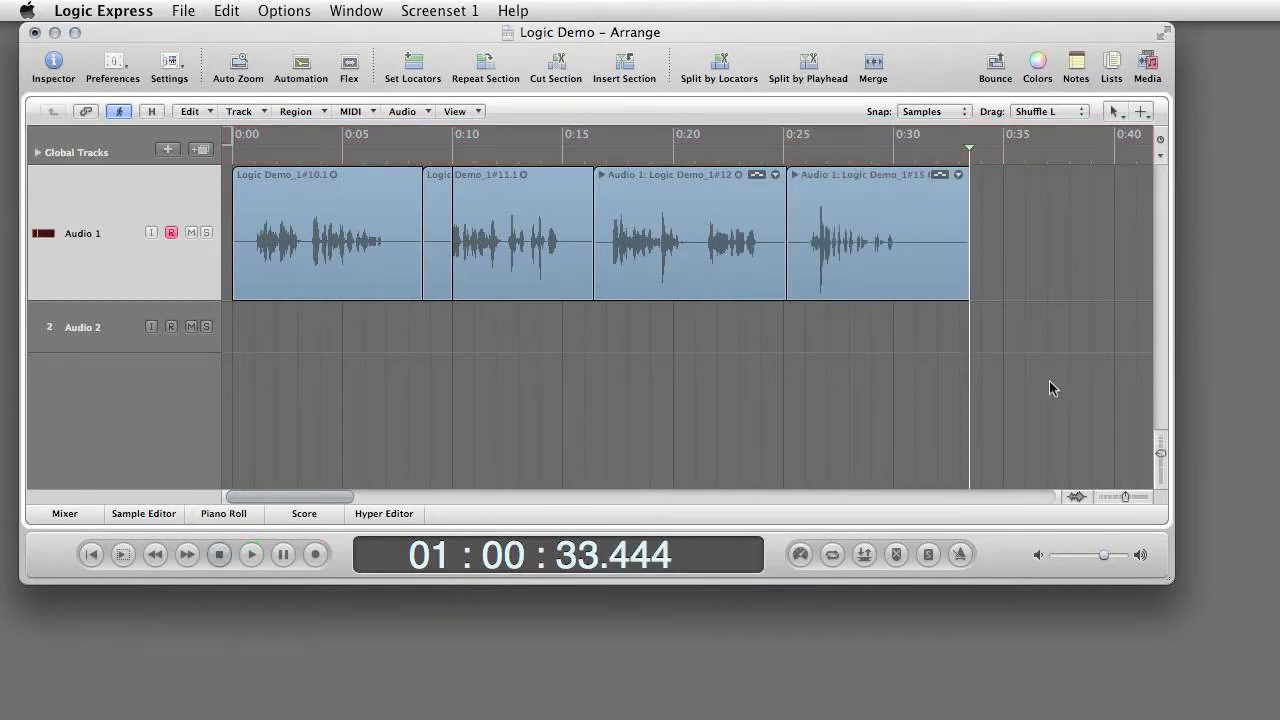
Step: Split the first take at about 3.9 s and again at about 7.1 s
{"action": "left_click_drag", "start_coordinate": [967, 338], "coordinate": [309, 288]}
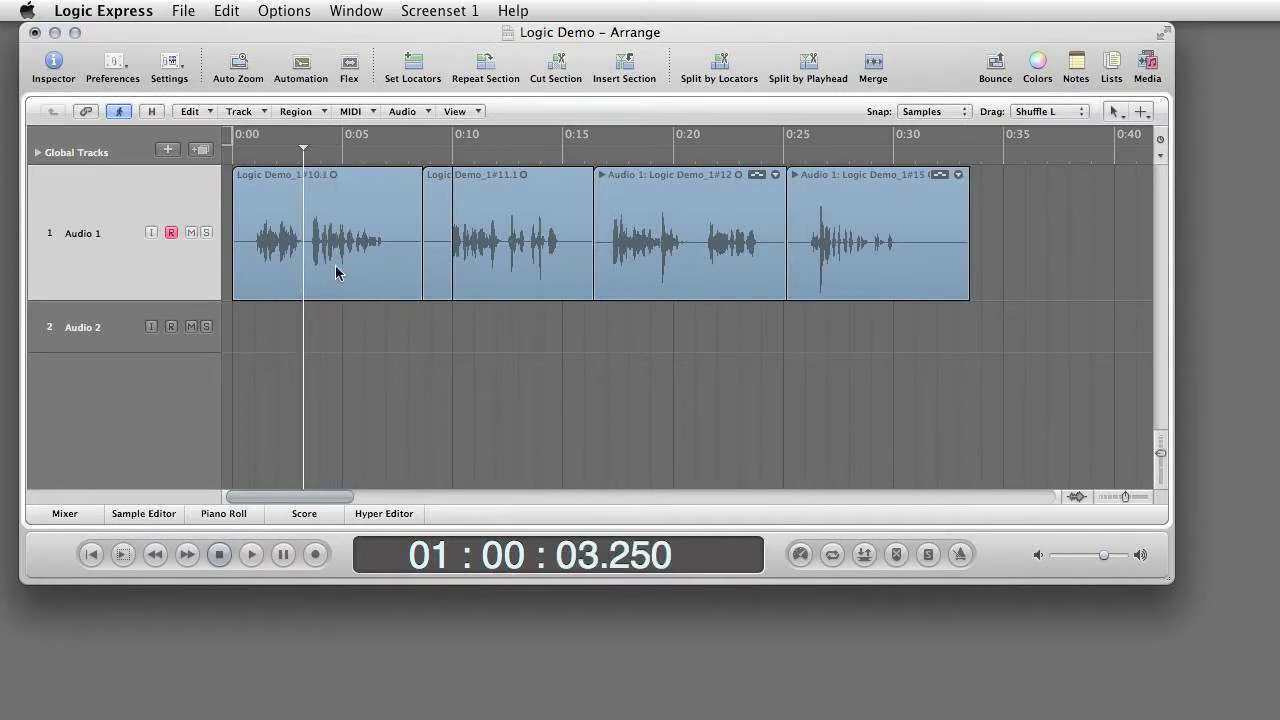
{"action": "left_click", "coordinate": [336, 273]}
{"action": "key", "text": "backslash"}
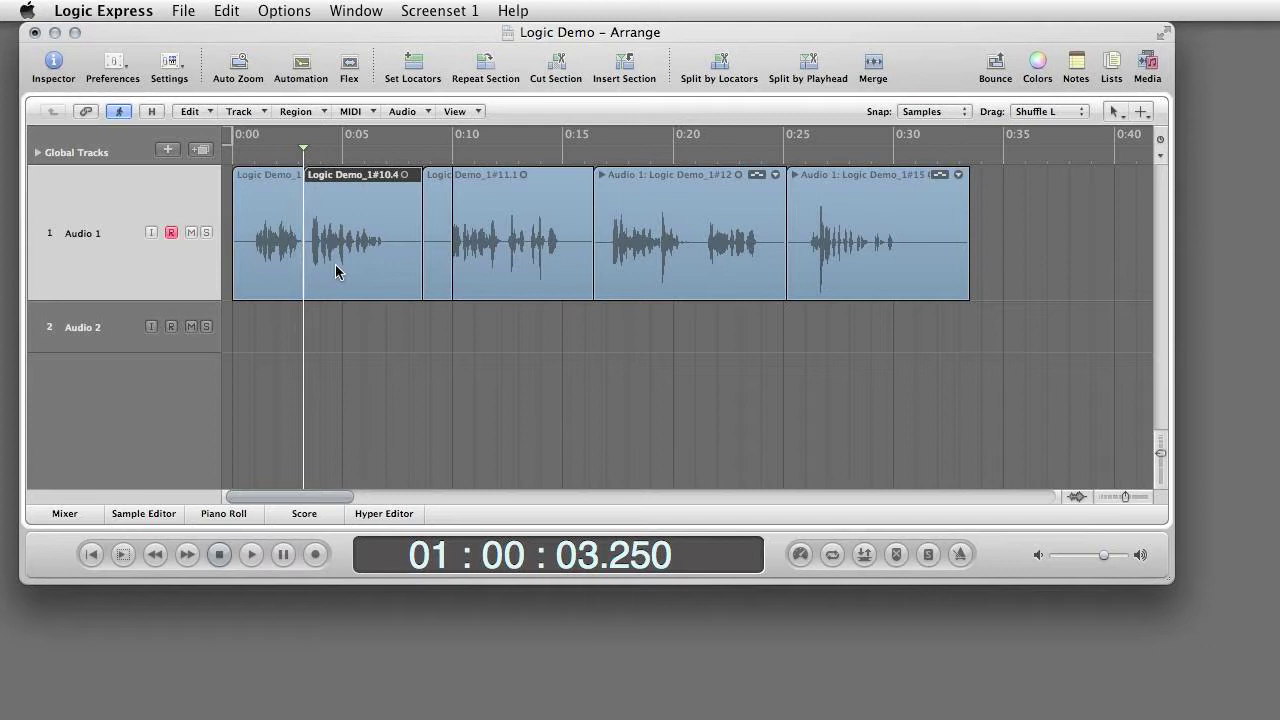
{"action": "left_click_drag", "start_coordinate": [303, 323], "coordinate": [391, 310]}
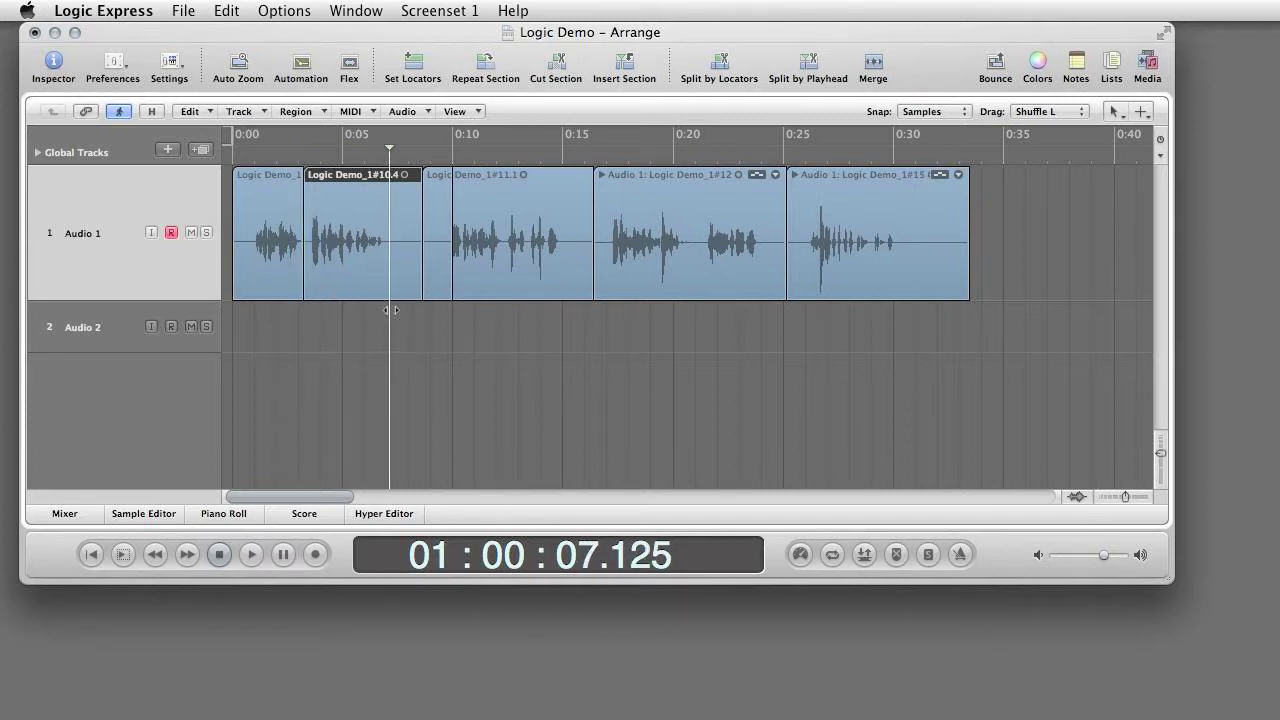
{"action": "key", "text": "backslash"}
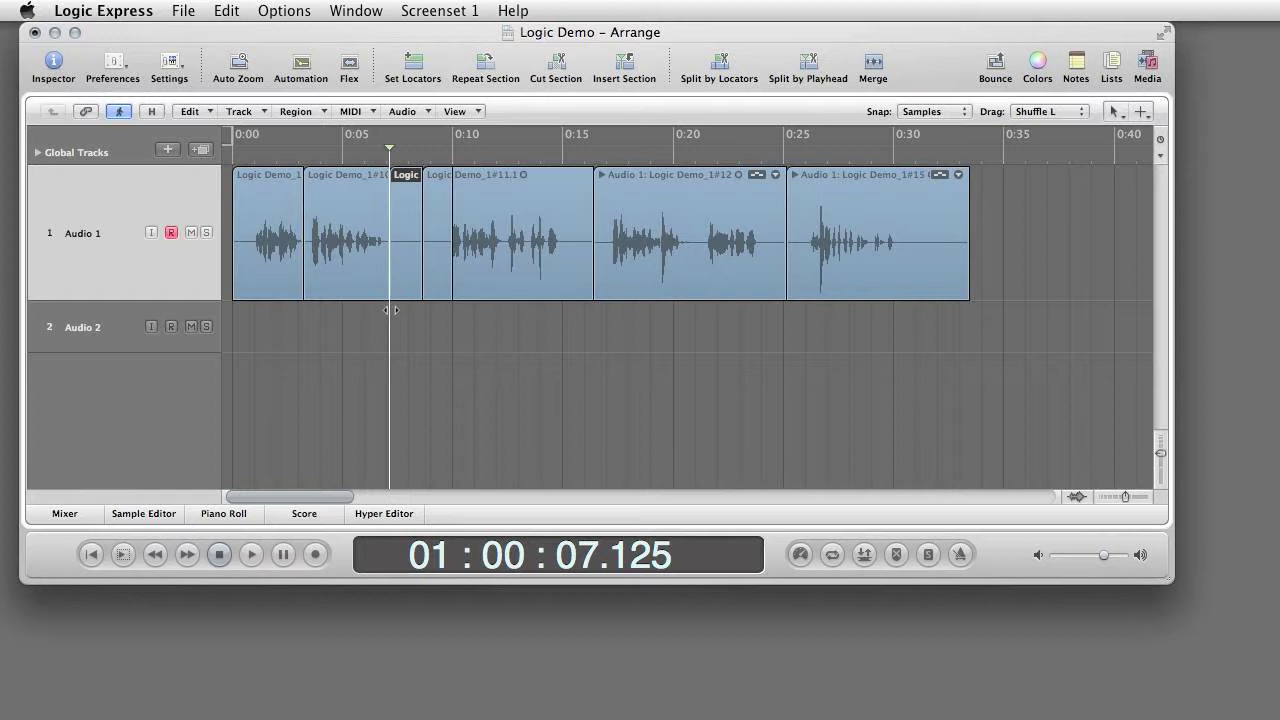
Step: Copy the Logic Demo_1#10 region and paste it onto Audio 2
{"action": "left_click", "coordinate": [356, 252]}
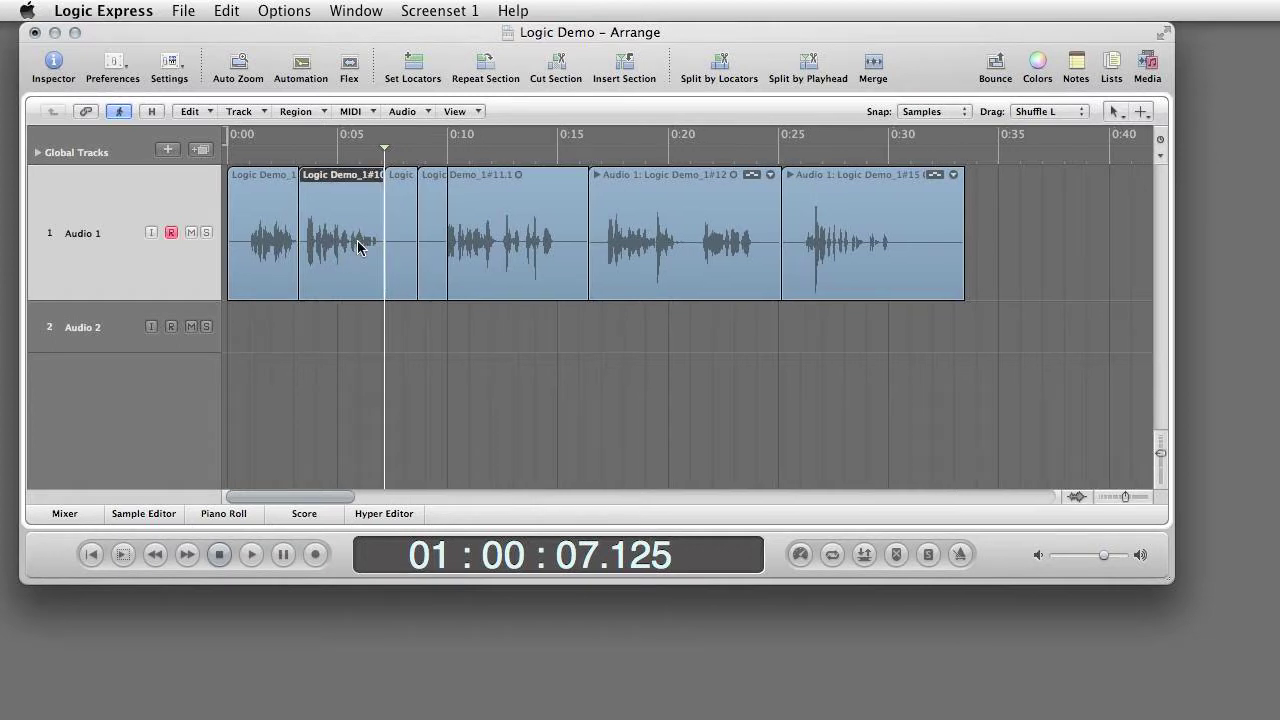
{"action": "left_click", "coordinate": [227, 11]}
{"action": "left_click", "coordinate": [243, 140]}
{"action": "left_click", "coordinate": [165, 338]}
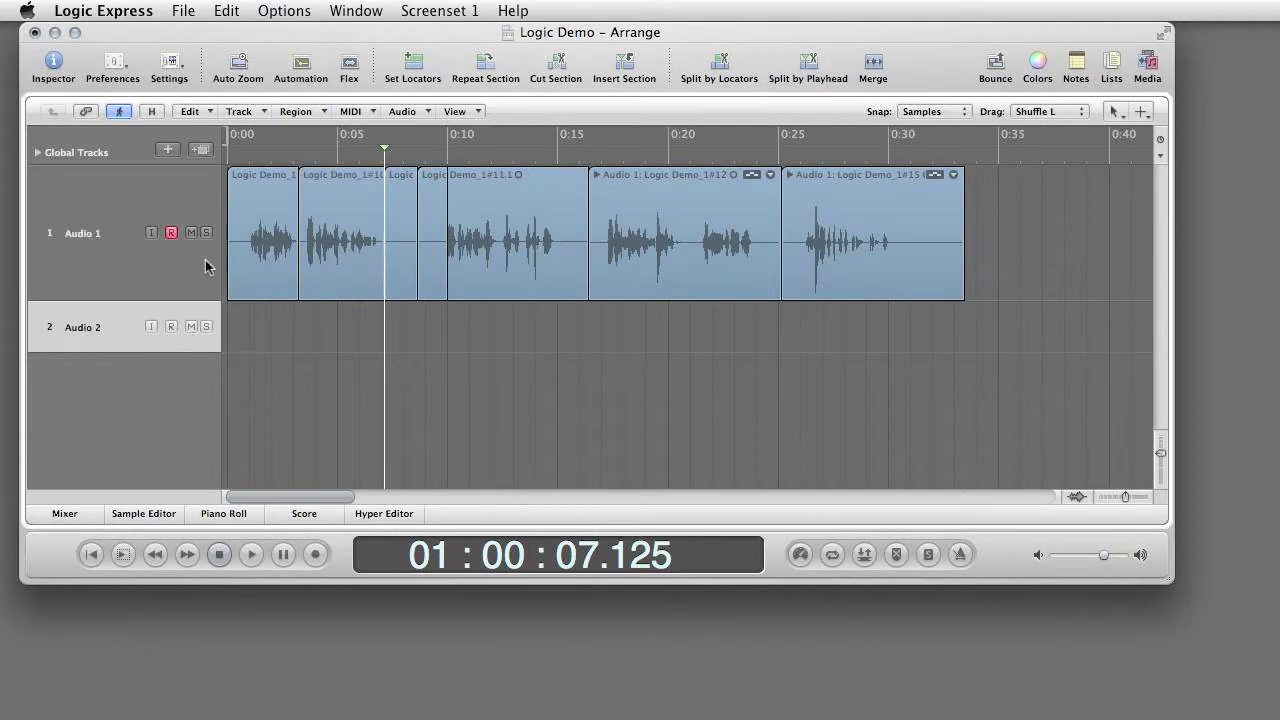
{"action": "left_click", "coordinate": [226, 11]}
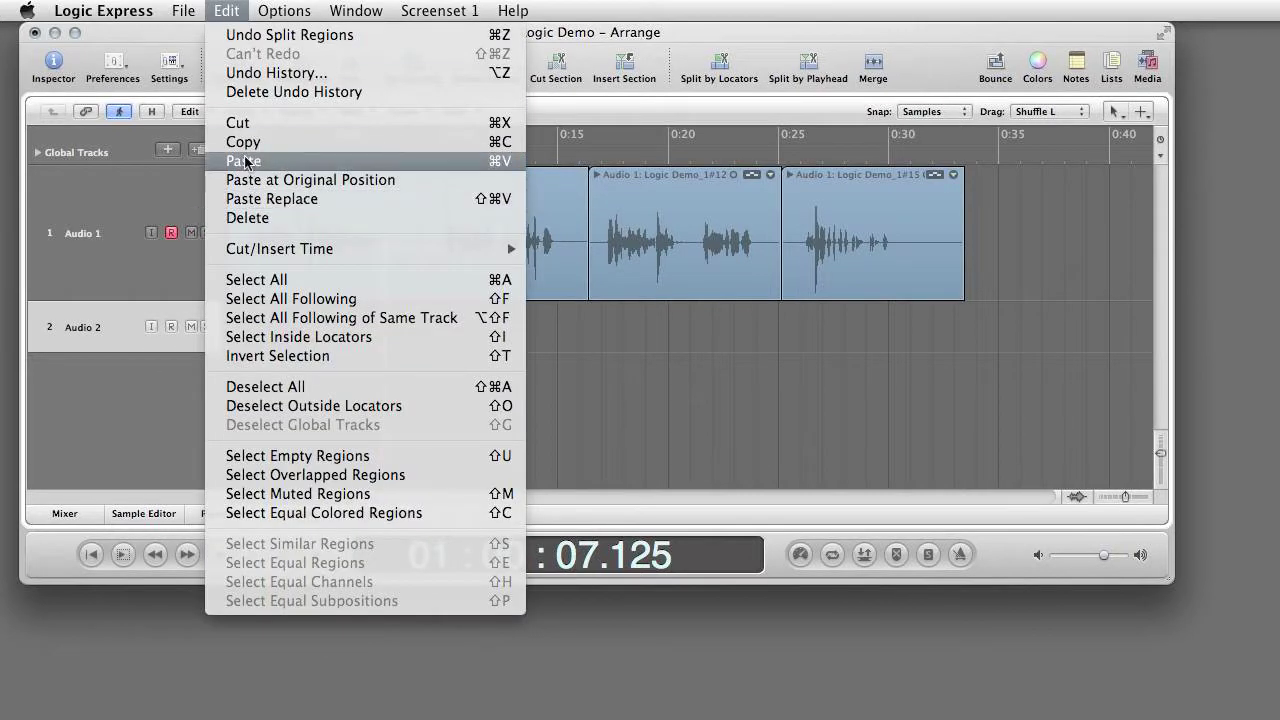
{"action": "left_click", "coordinate": [245, 161]}
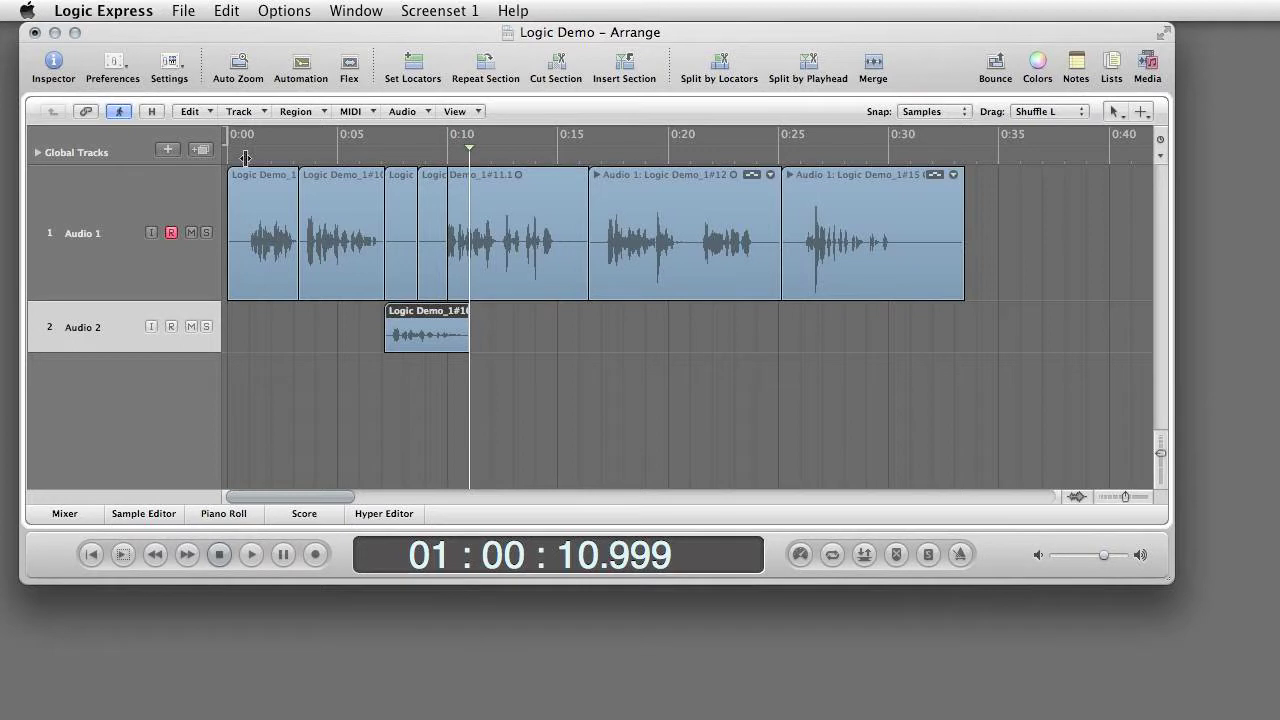
Step: In the Media bin, rename the Logic Demo_1#10.7 entry to OLD JOE
{"action": "left_click", "coordinate": [1151, 64]}
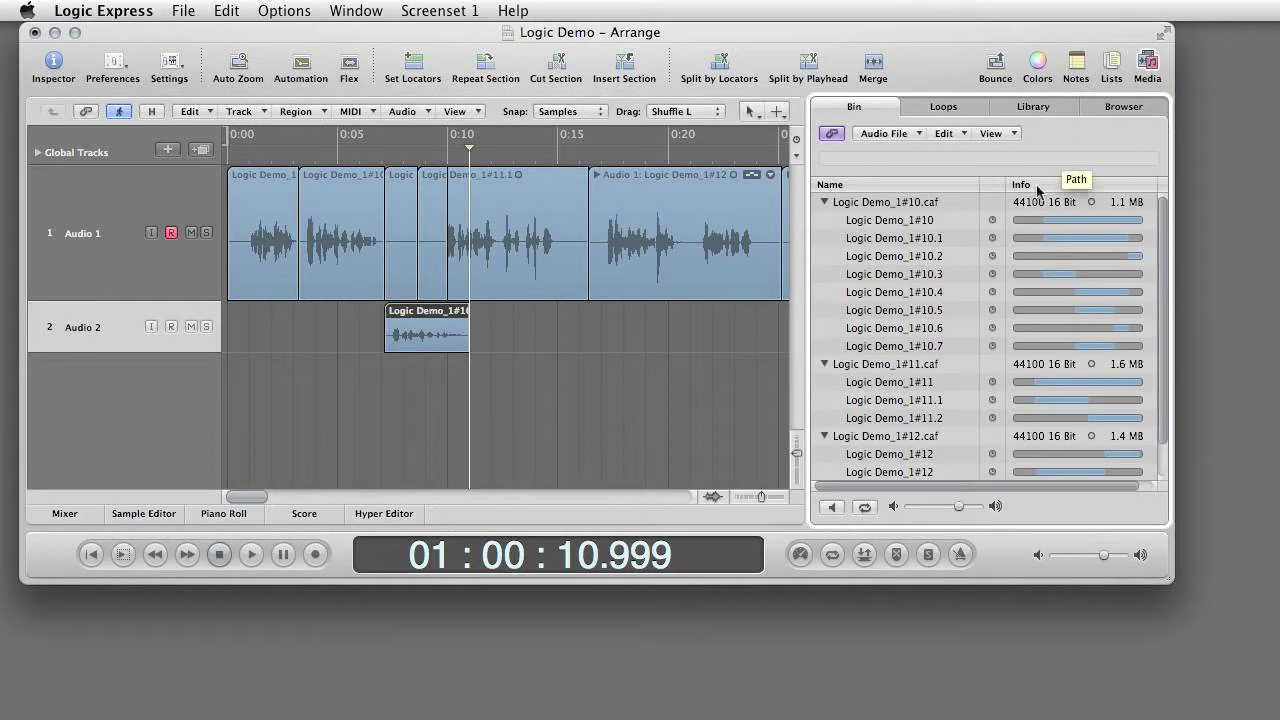
{"action": "scroll", "coordinate": [912, 328], "scroll_direction": "down", "scroll_amount": 3}
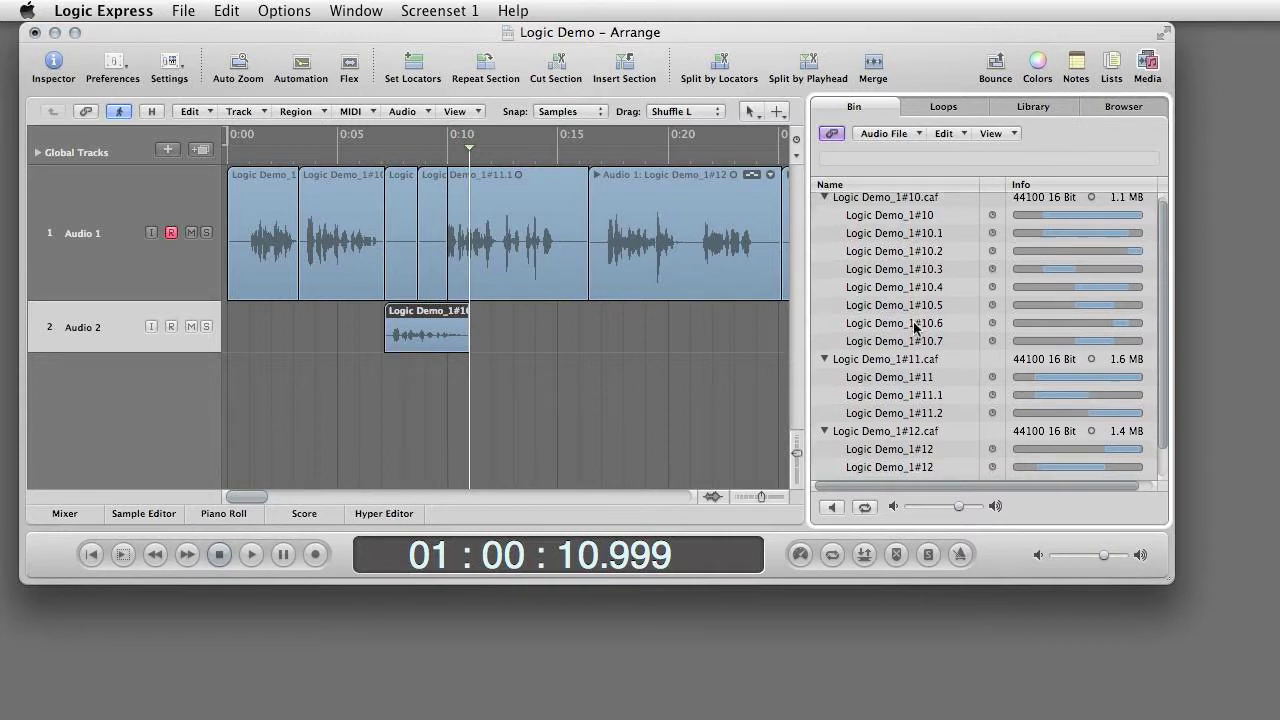
{"action": "scroll", "coordinate": [915, 328], "scroll_direction": "up", "scroll_amount": 3}
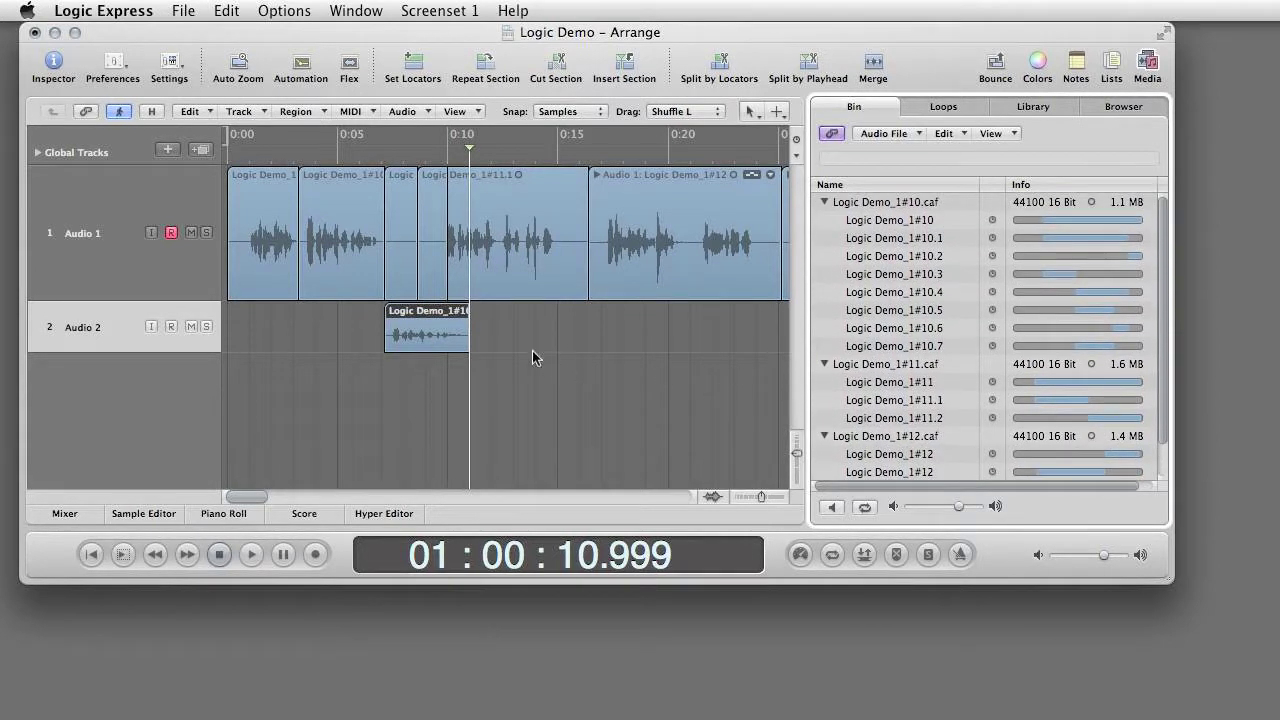
{"action": "left_click", "coordinate": [440, 328]}
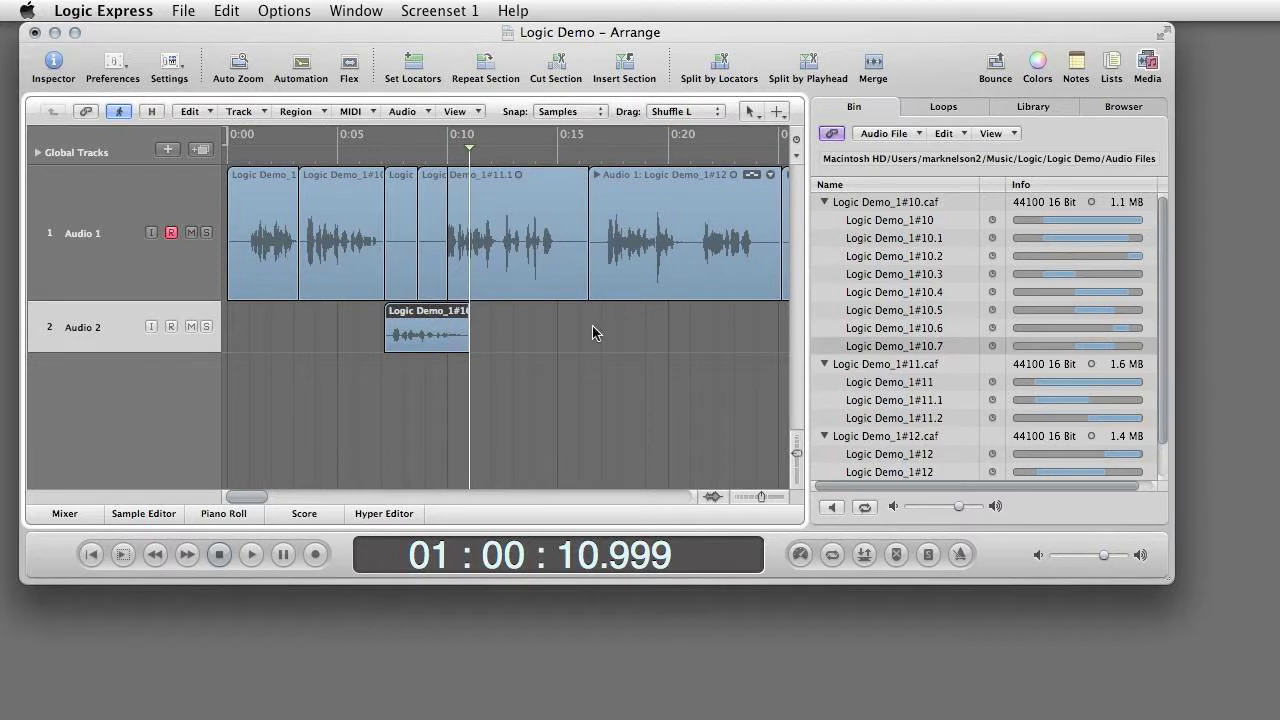
{"action": "left_click", "coordinate": [888, 347]}
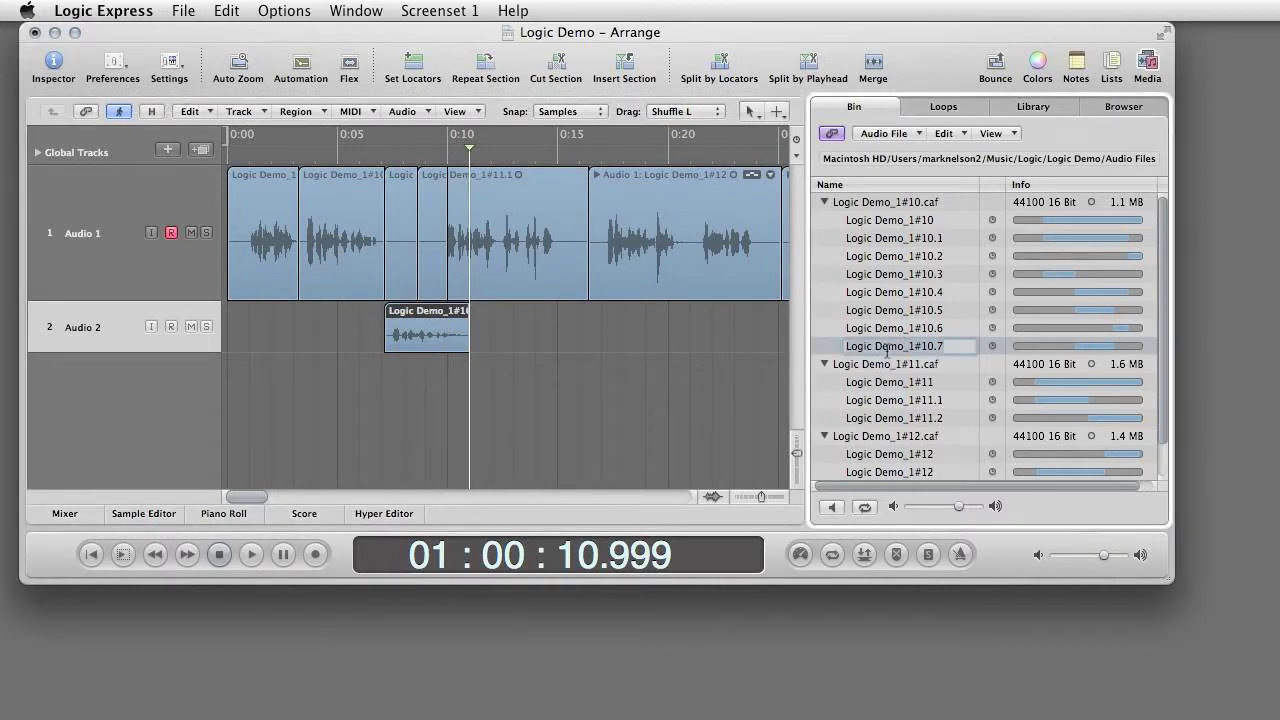
{"action": "type", "text": "OLD JOE"}
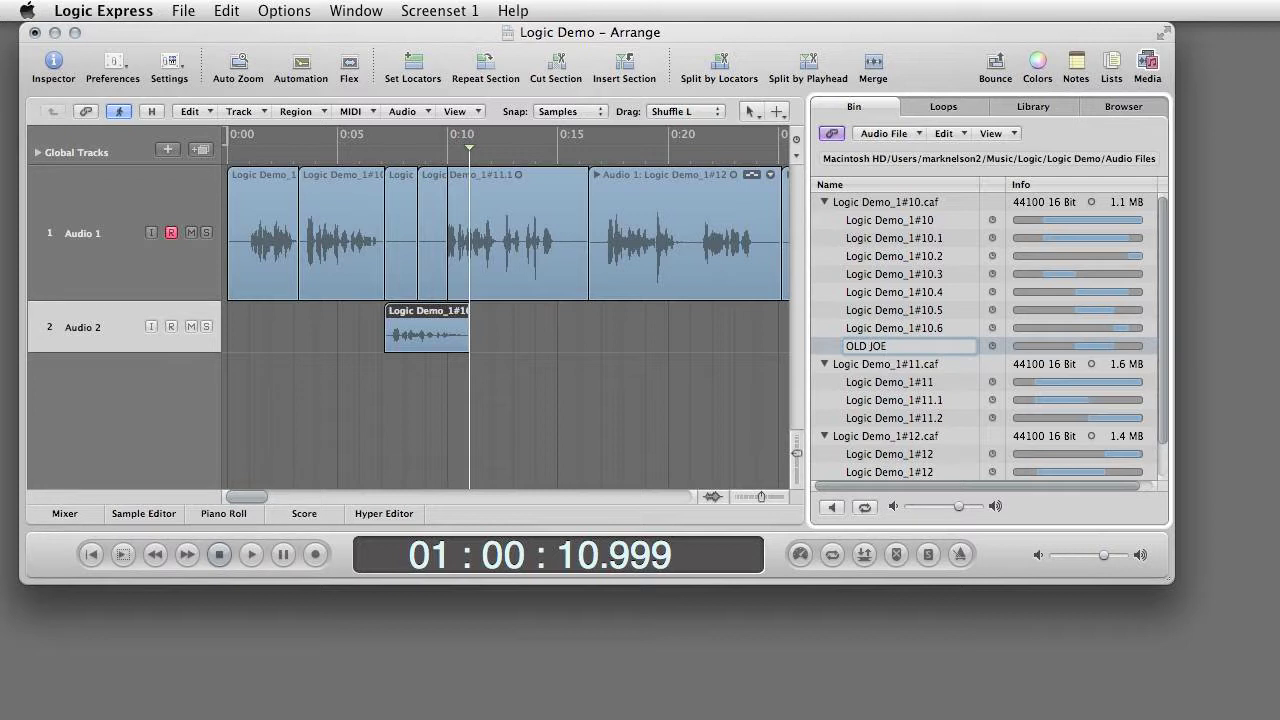
{"action": "key", "text": "Return"}
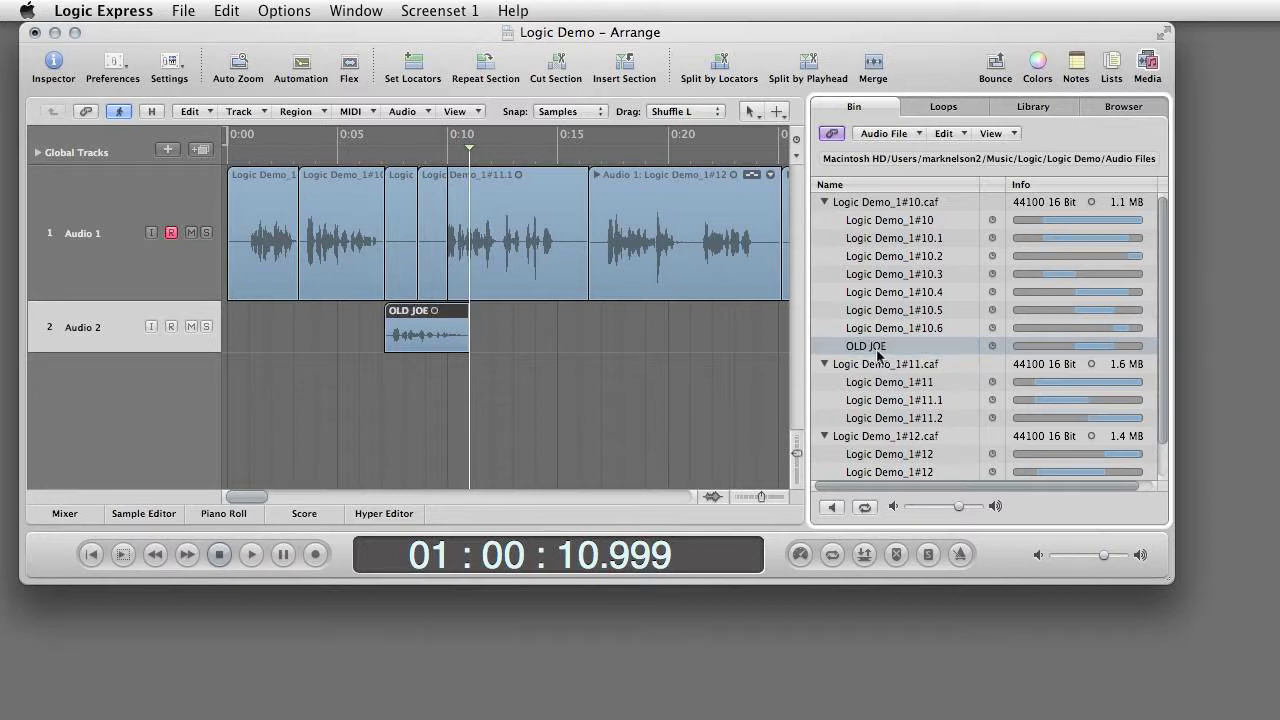
Step: Preview the OLD JOE audio file from the bin
{"action": "left_click", "coordinate": [744, 289]}
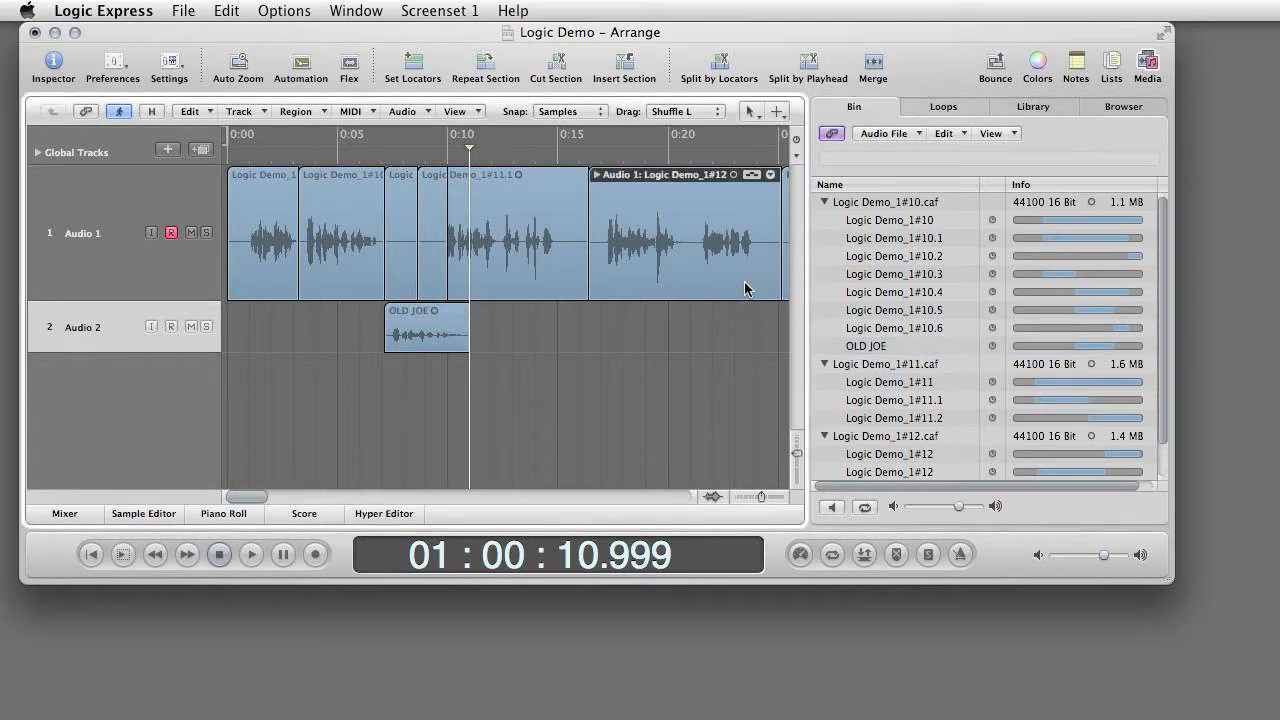
{"action": "left_click", "coordinate": [876, 347]}
{"action": "left_click", "coordinate": [836, 506]}
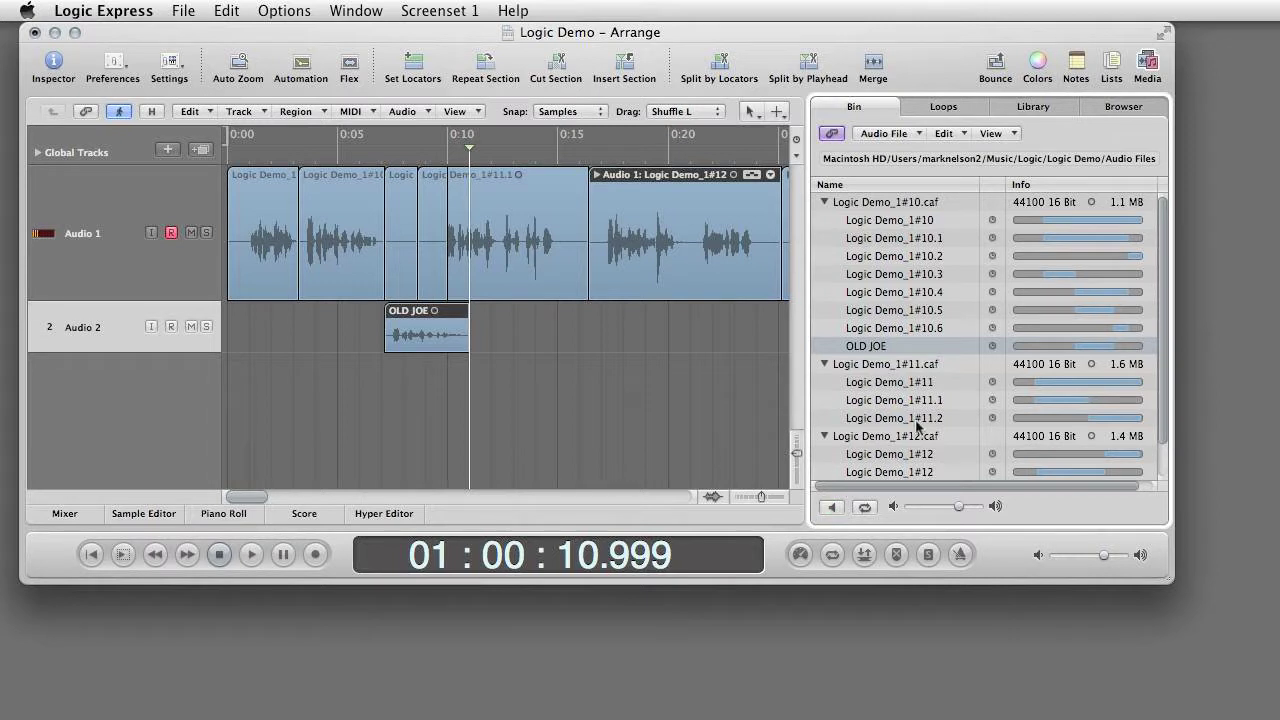
Step: Bounce Audio 1 in place as 'Demo take 1', replacing the track with Normalize off
{"action": "left_click", "coordinate": [1146, 70]}
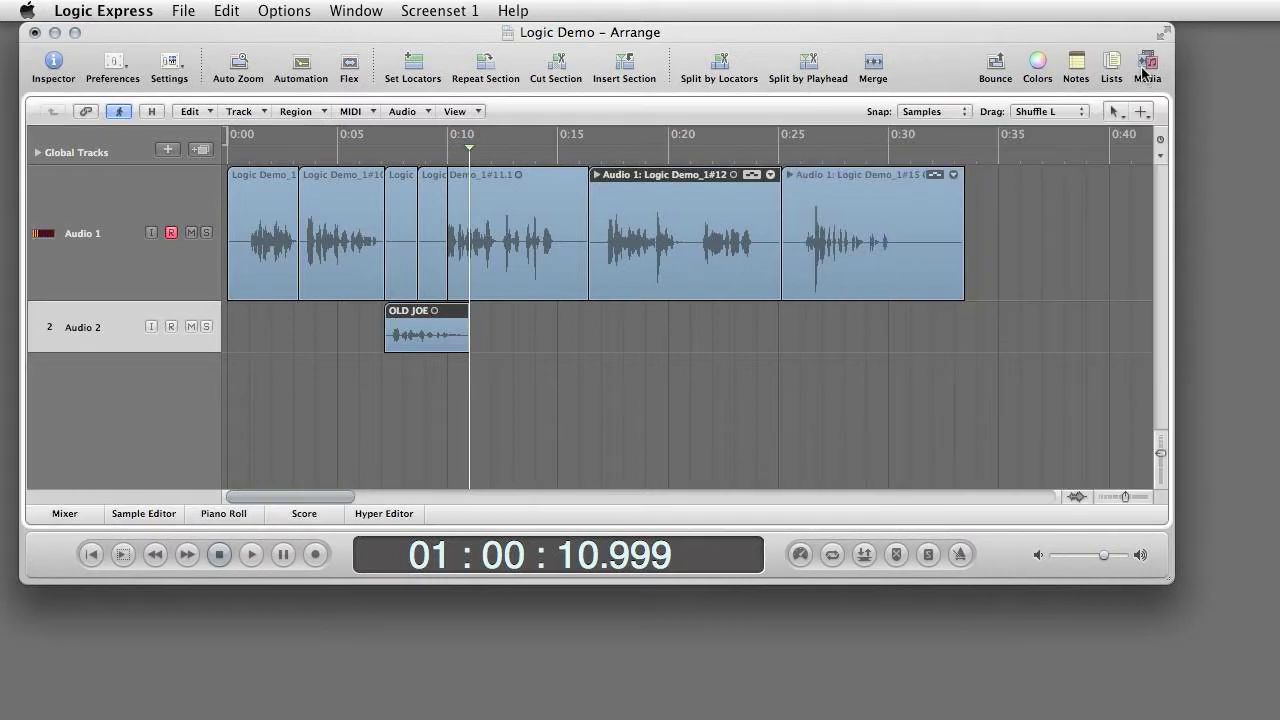
{"action": "left_click", "coordinate": [196, 264]}
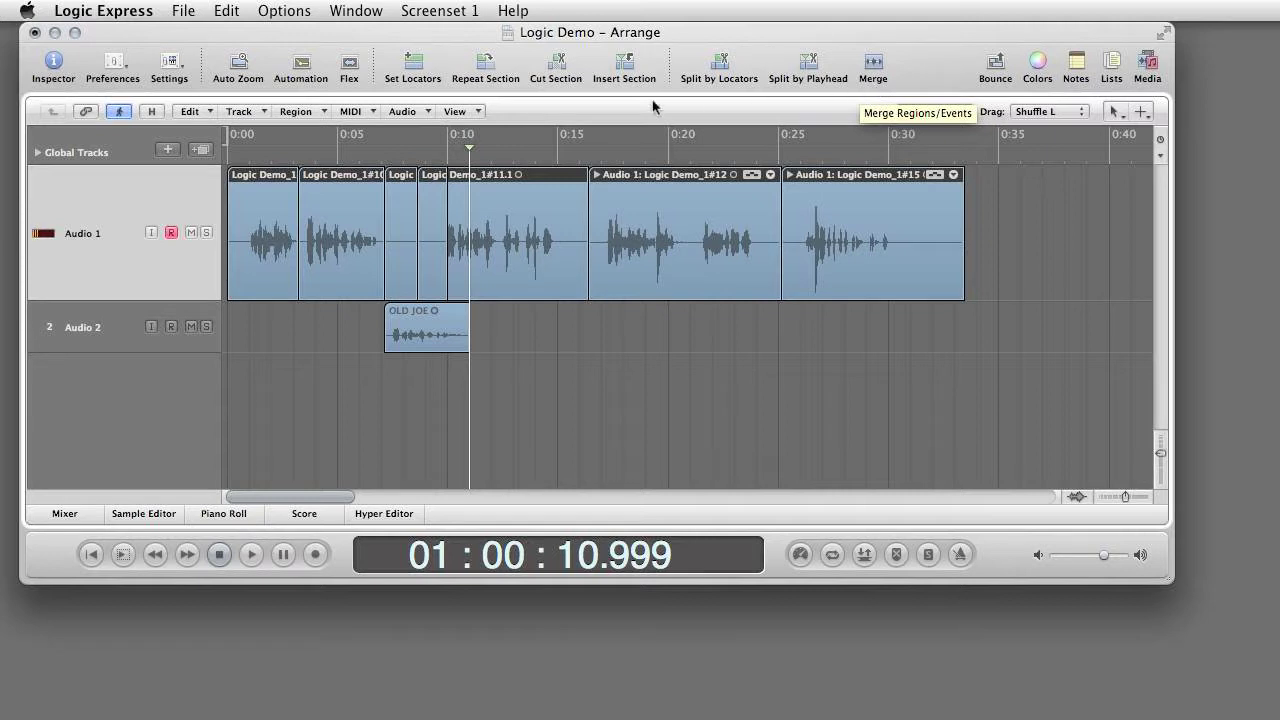
{"action": "left_click", "coordinate": [252, 112]}
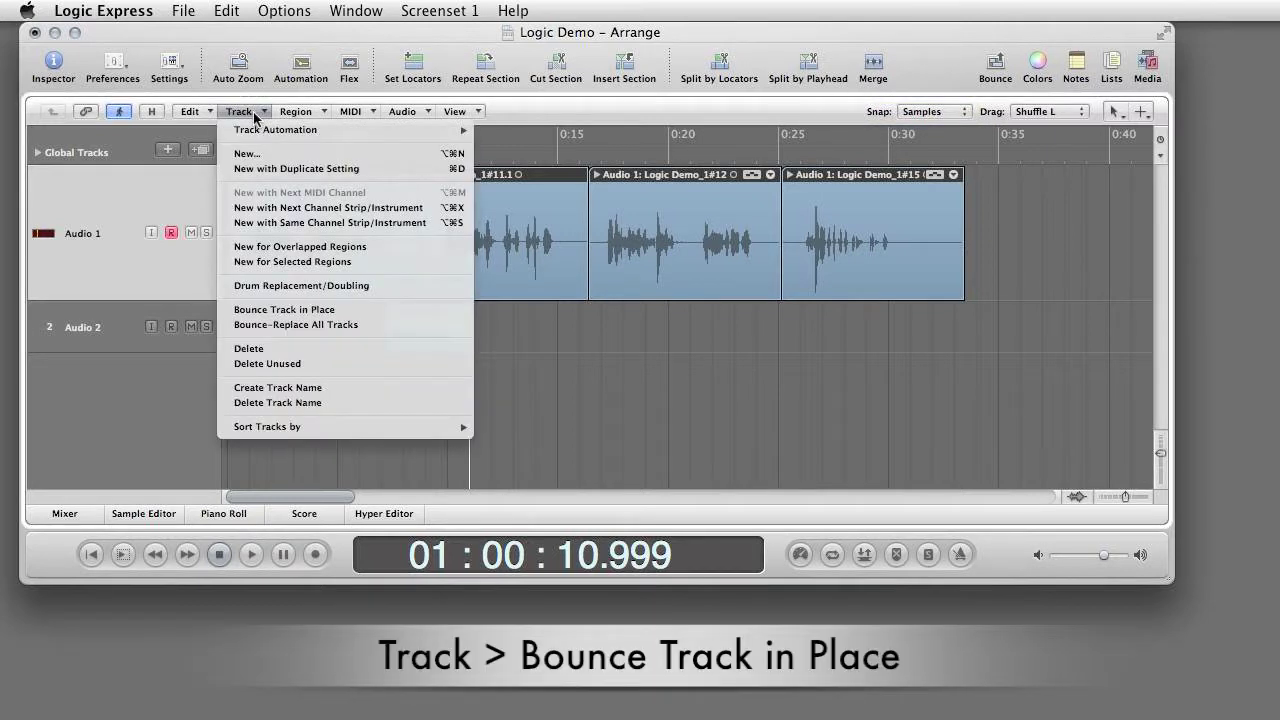
{"action": "left_click", "coordinate": [253, 309]}
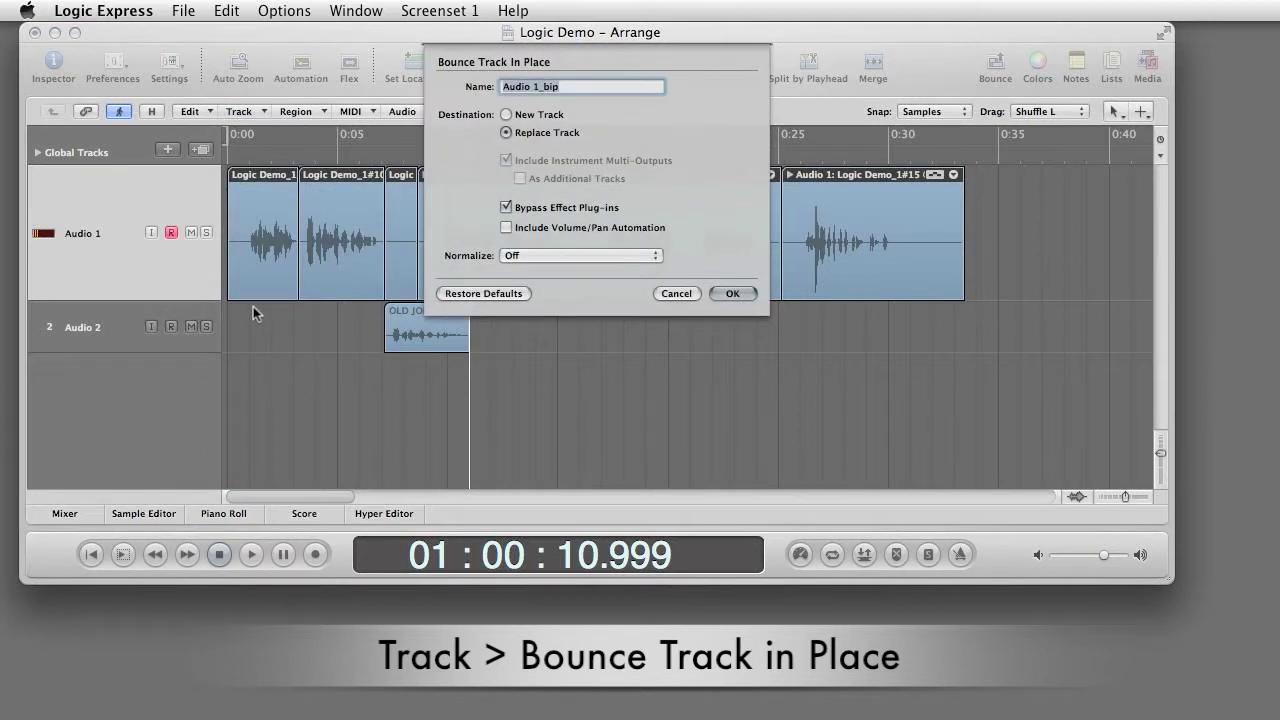
{"action": "left_click", "coordinate": [505, 114]}
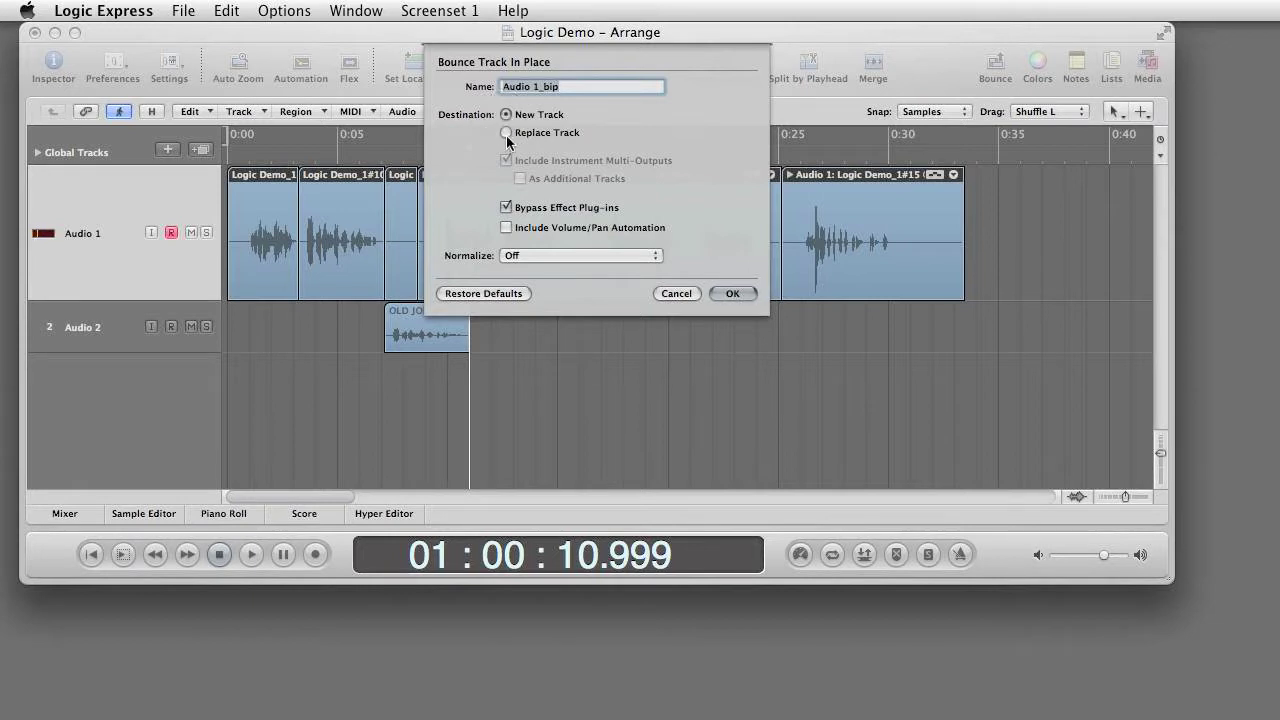
{"action": "left_click", "coordinate": [507, 133]}
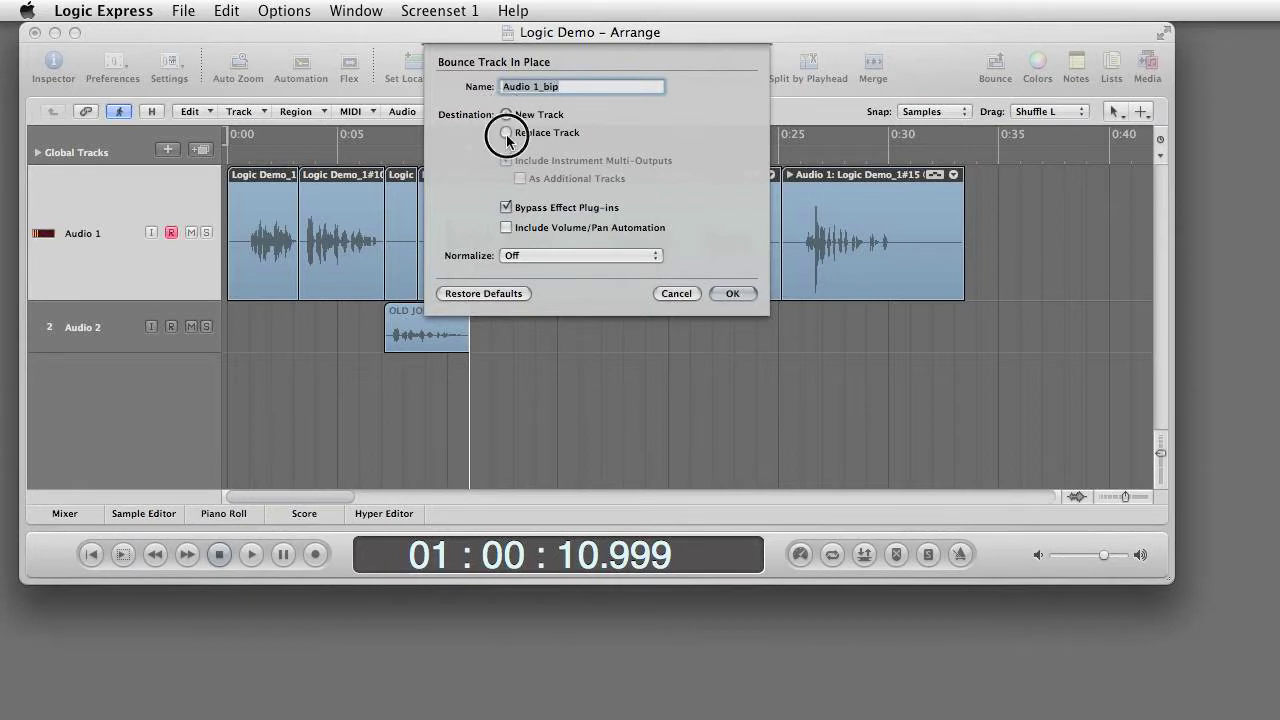
{"action": "left_click", "coordinate": [507, 208]}
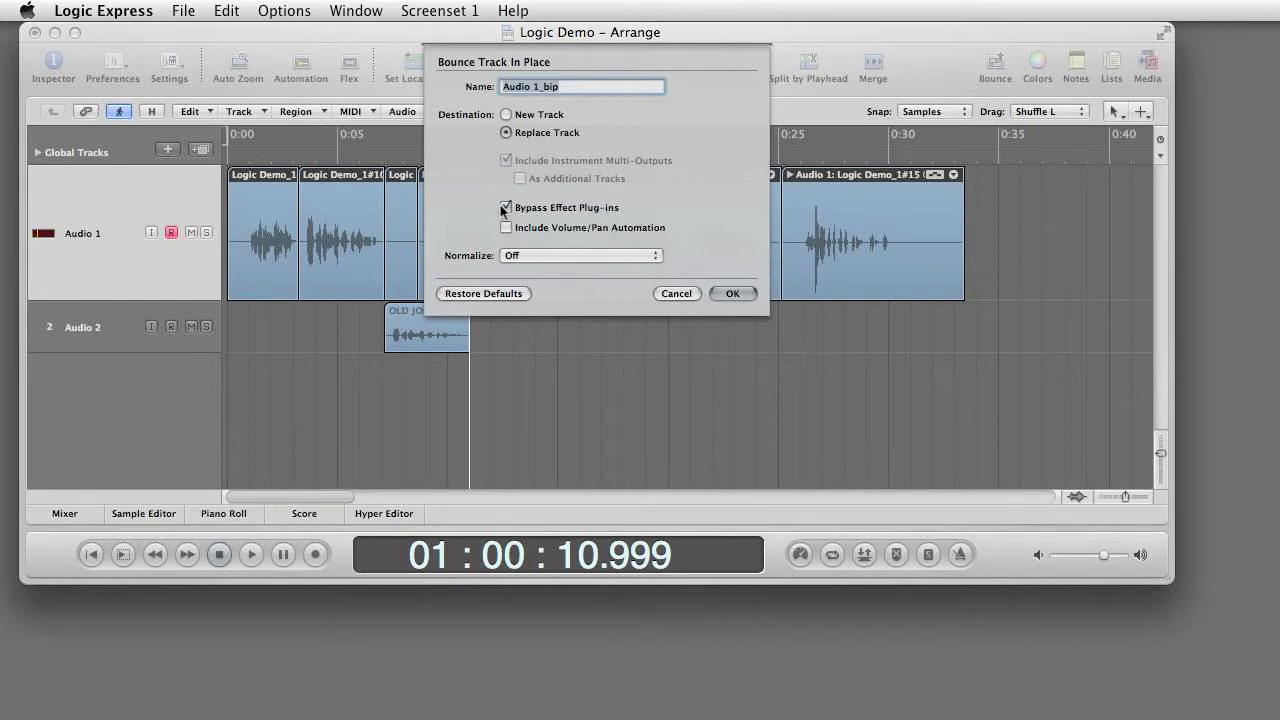
{"action": "left_click", "coordinate": [555, 256]}
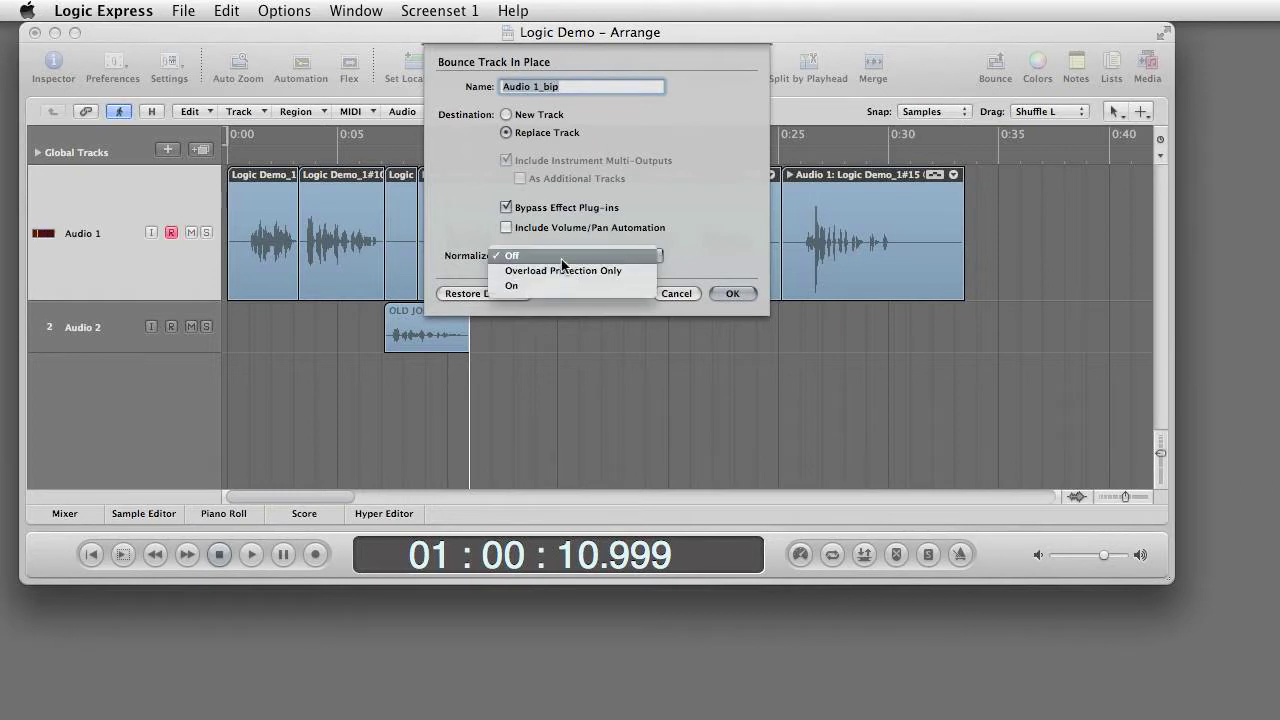
{"action": "left_click", "coordinate": [561, 259]}
{"action": "type", "text": "Demo take 1"}
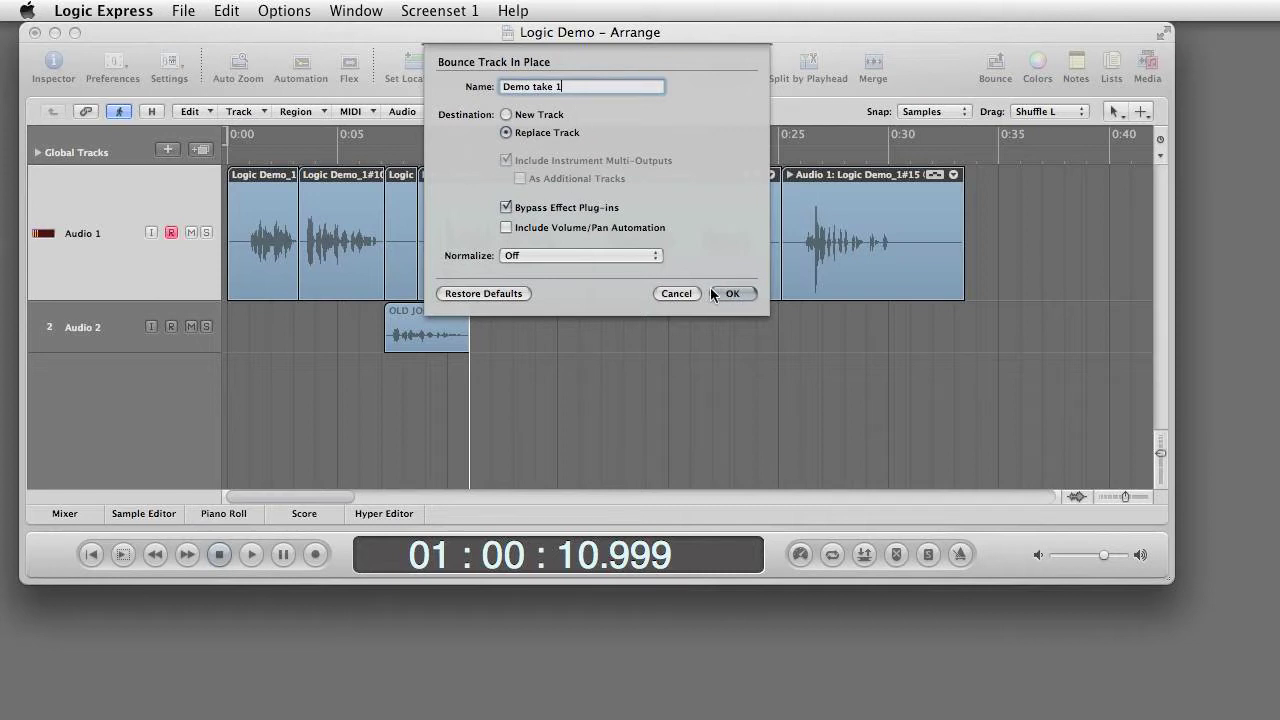
{"action": "left_click", "coordinate": [748, 293]}
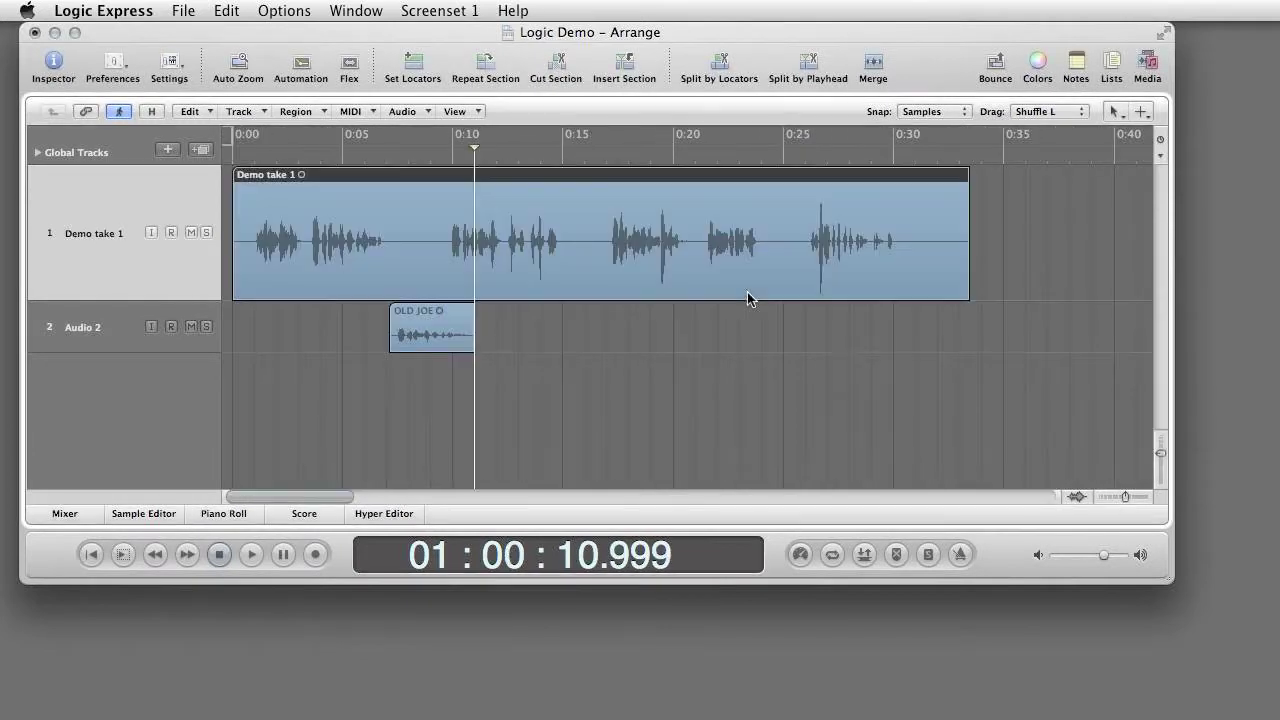
Step: Select all unused audio files in the bin and delete them all from disk
{"action": "left_click", "coordinate": [1150, 64]}
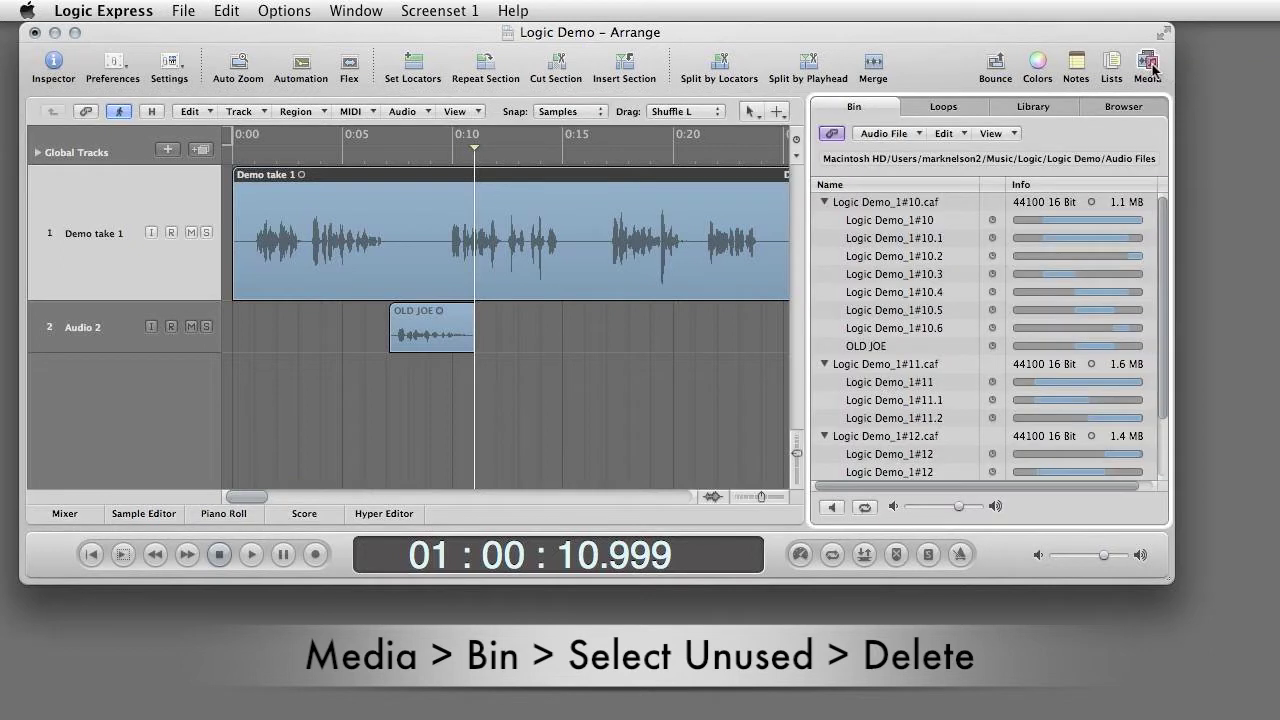
{"action": "left_click", "coordinate": [946, 134]}
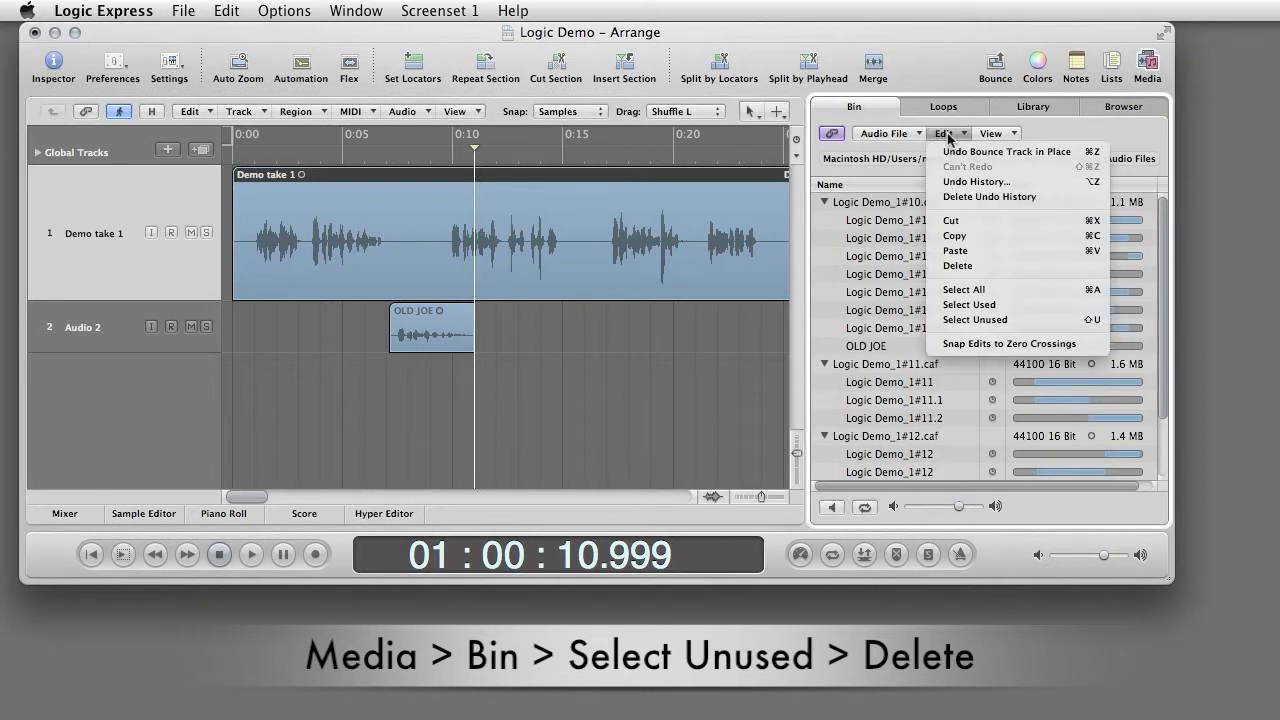
{"action": "left_click", "coordinate": [977, 306]}
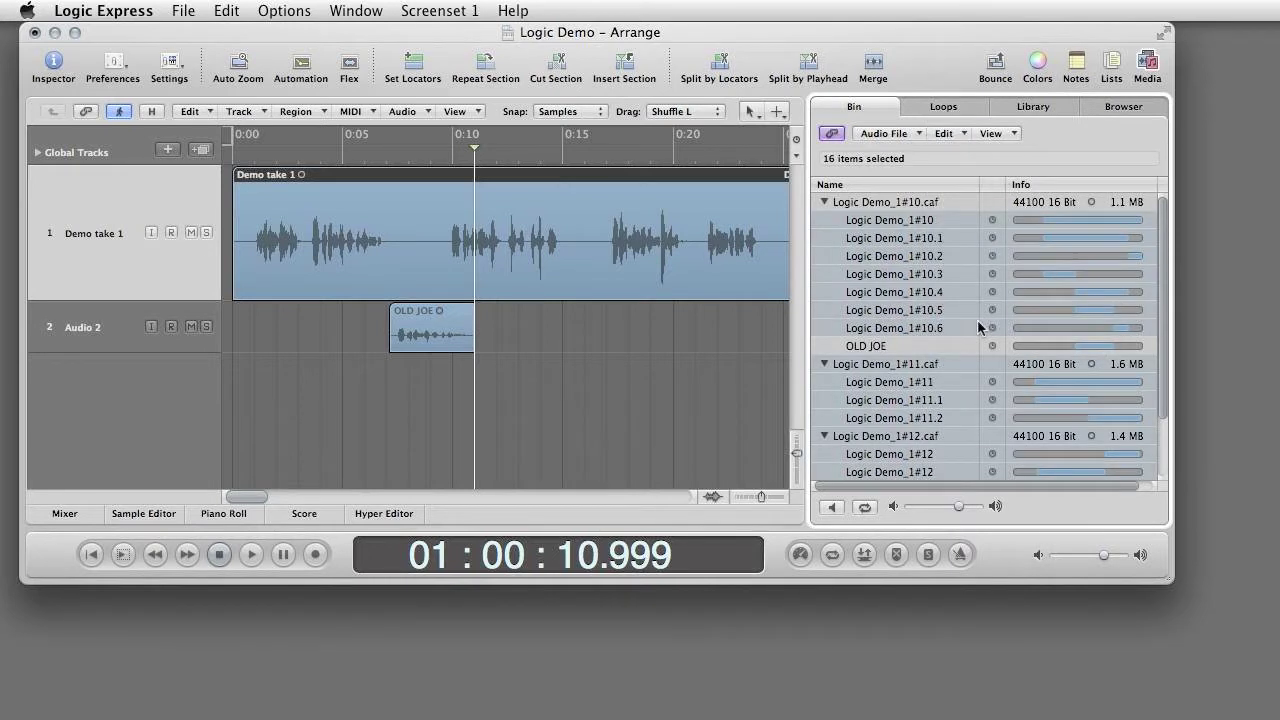
{"action": "key", "text": "BackSpace"}
{"action": "left_click", "coordinate": [531, 402]}
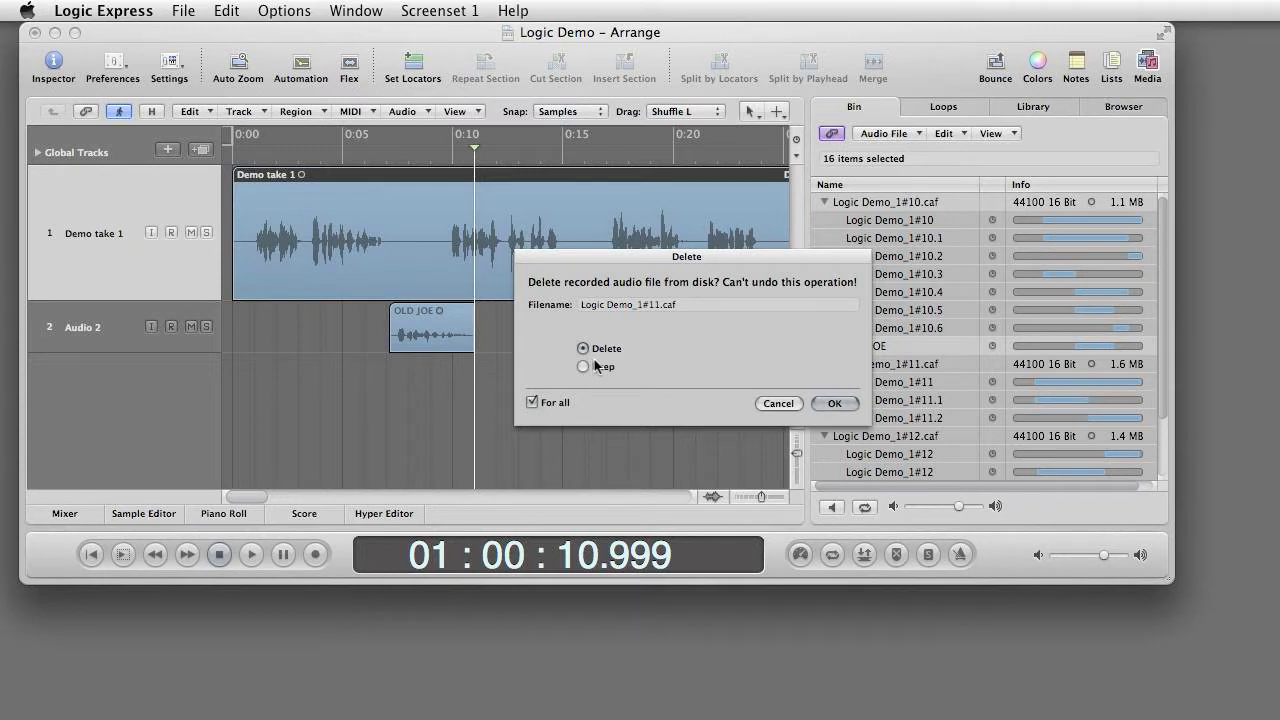
{"action": "left_click", "coordinate": [834, 403]}
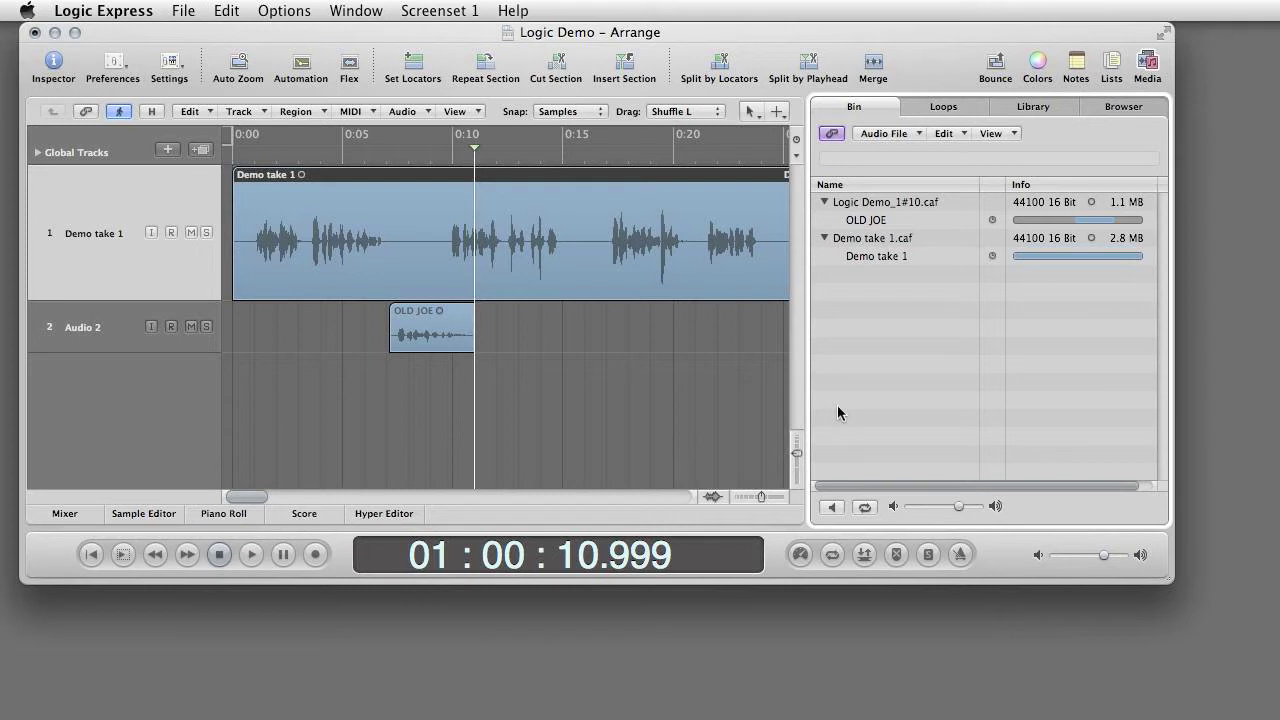
{"action": "left_click", "coordinate": [1147, 64]}
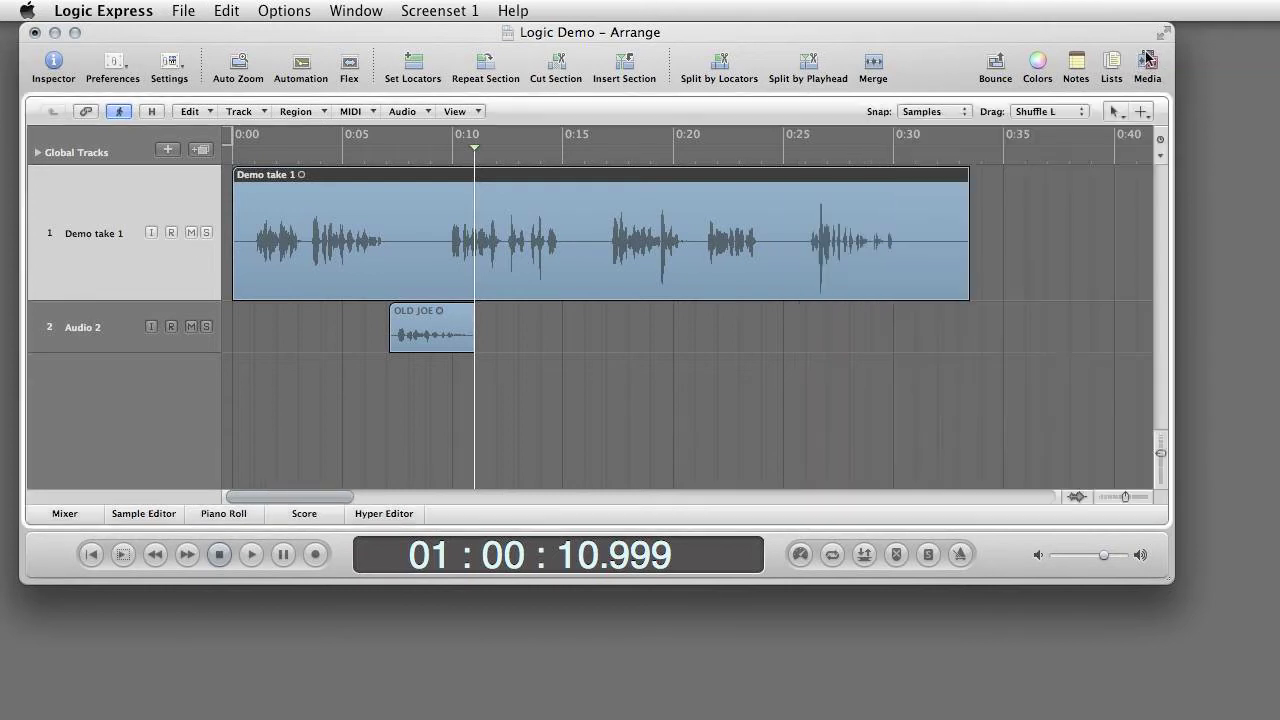